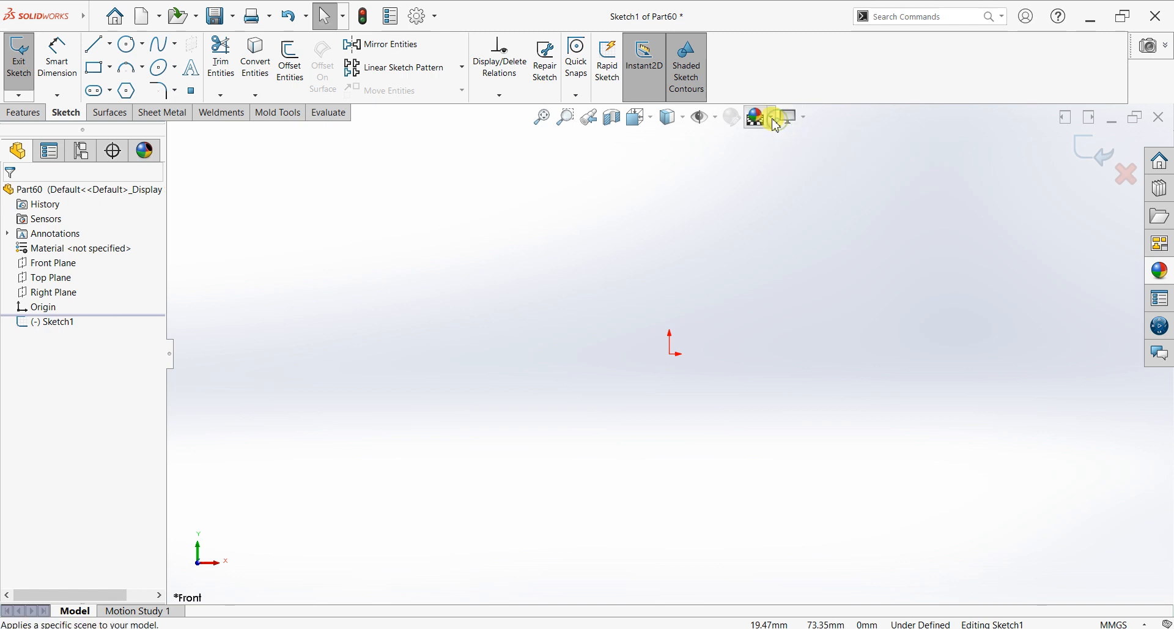
Switch to a plain white background scene and sketch a horizontal construction line from the origin to serve as the centerline
left_click(773, 152)
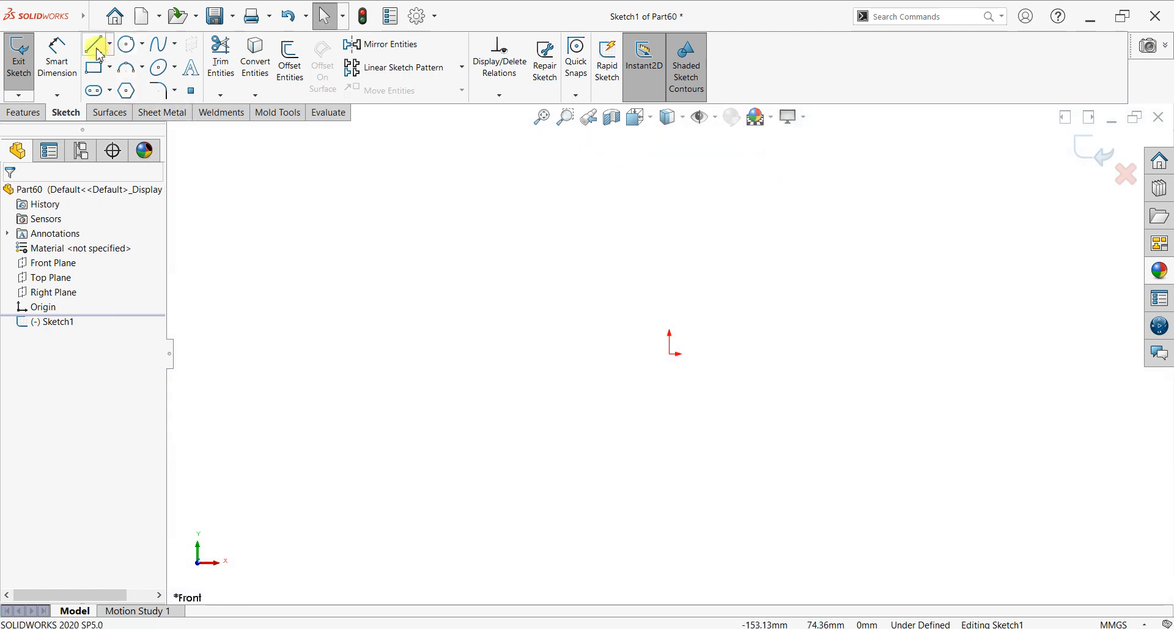
left_click(109, 44)
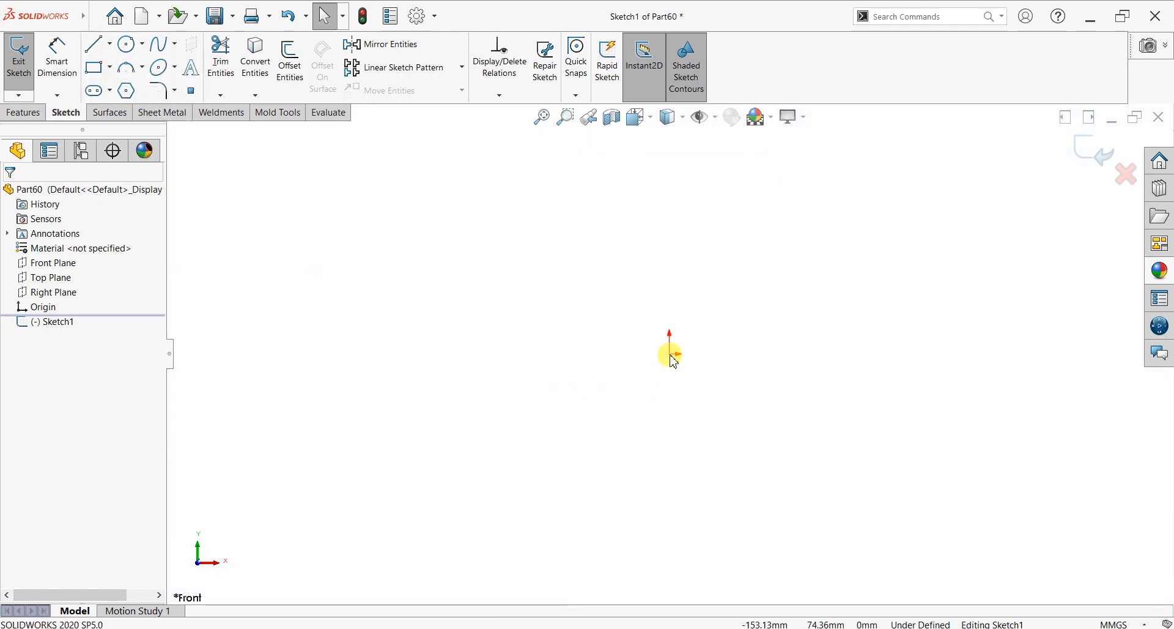
key("l")
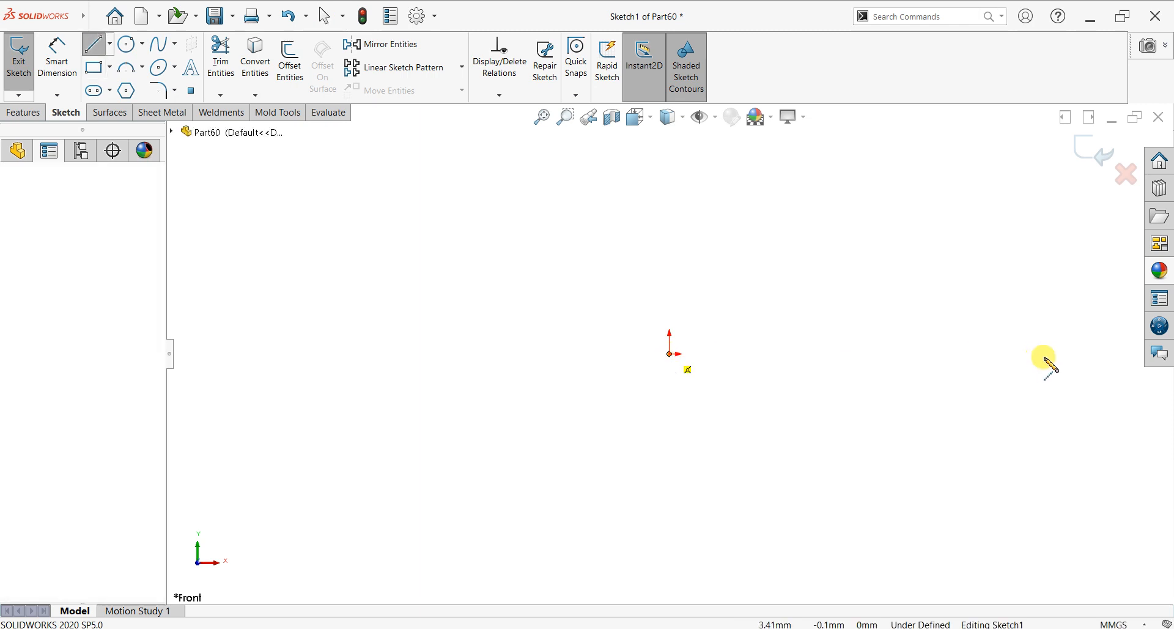
left_click(1045, 358)
right_click(997, 306)
left_click(1015, 310)
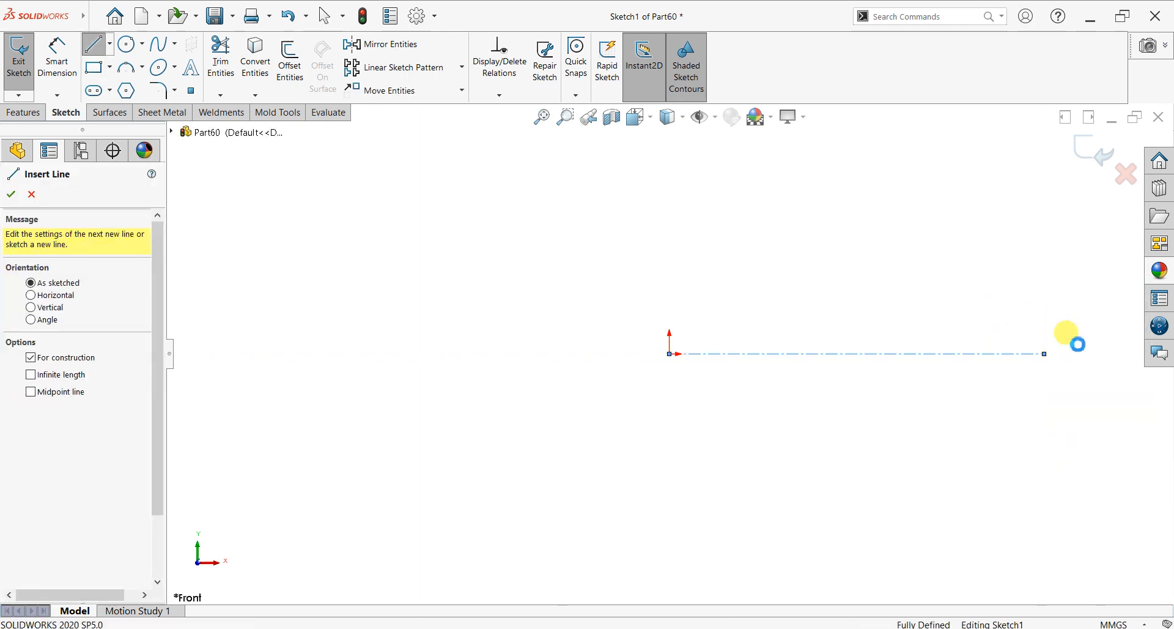
key("f")
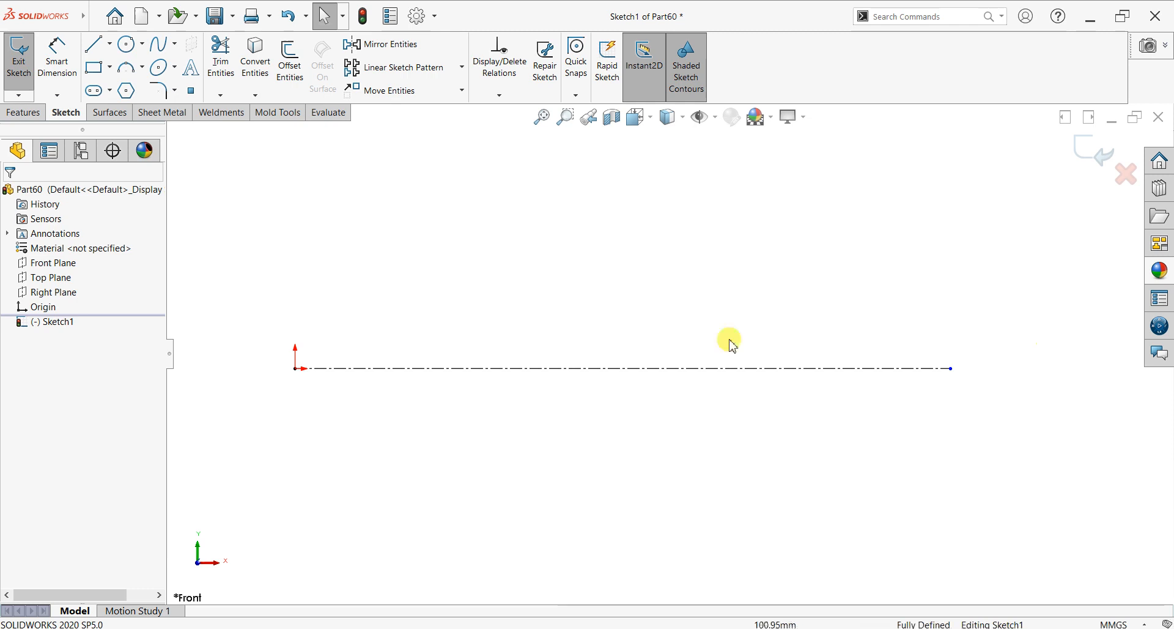
Sketch a vertical line up from the origin and two descending outer steps, ending about 24 mm across and 46 mm above the centerline
key("l")
left_click(297, 369)
key("z")
key("z")
left_click(489, 173)
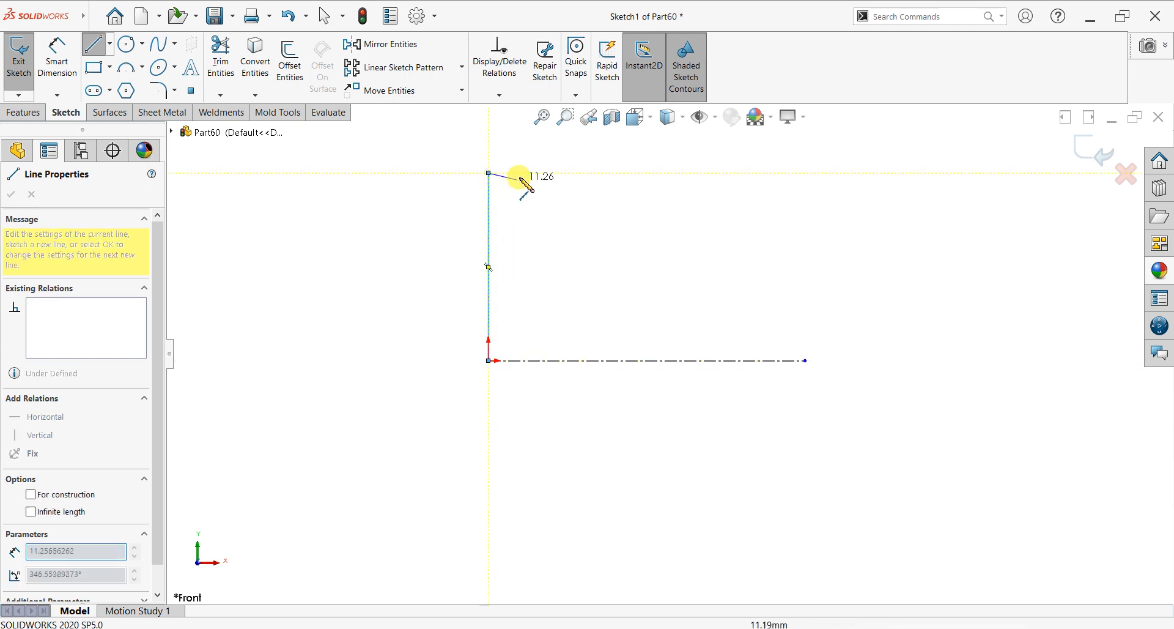
left_click(520, 173)
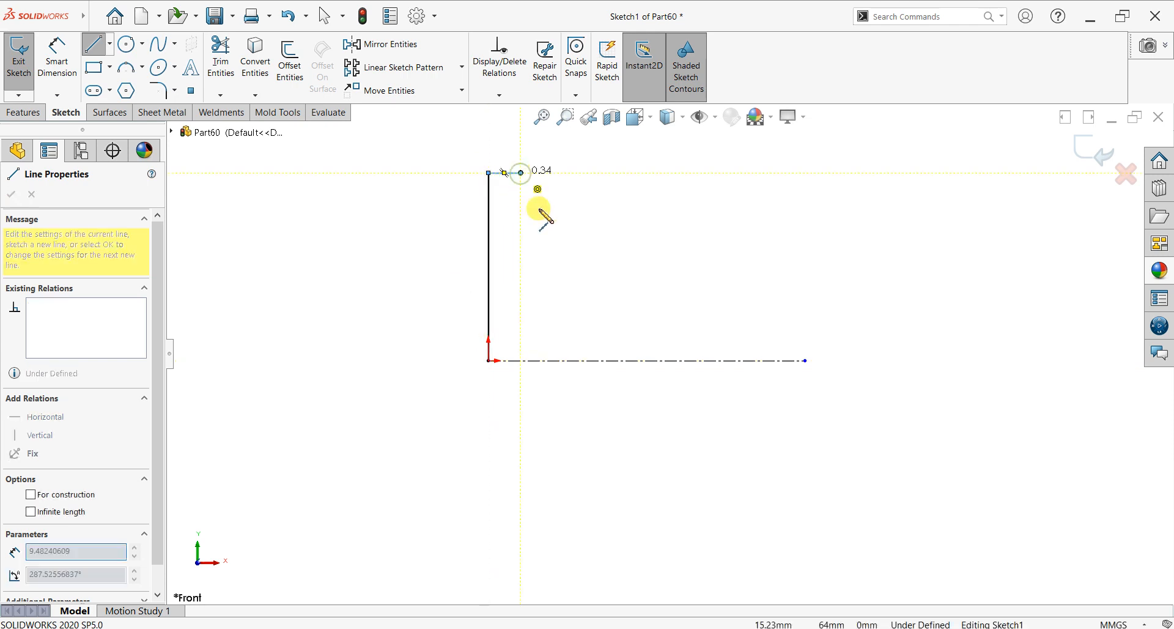
left_click(521, 222)
left_click(551, 222)
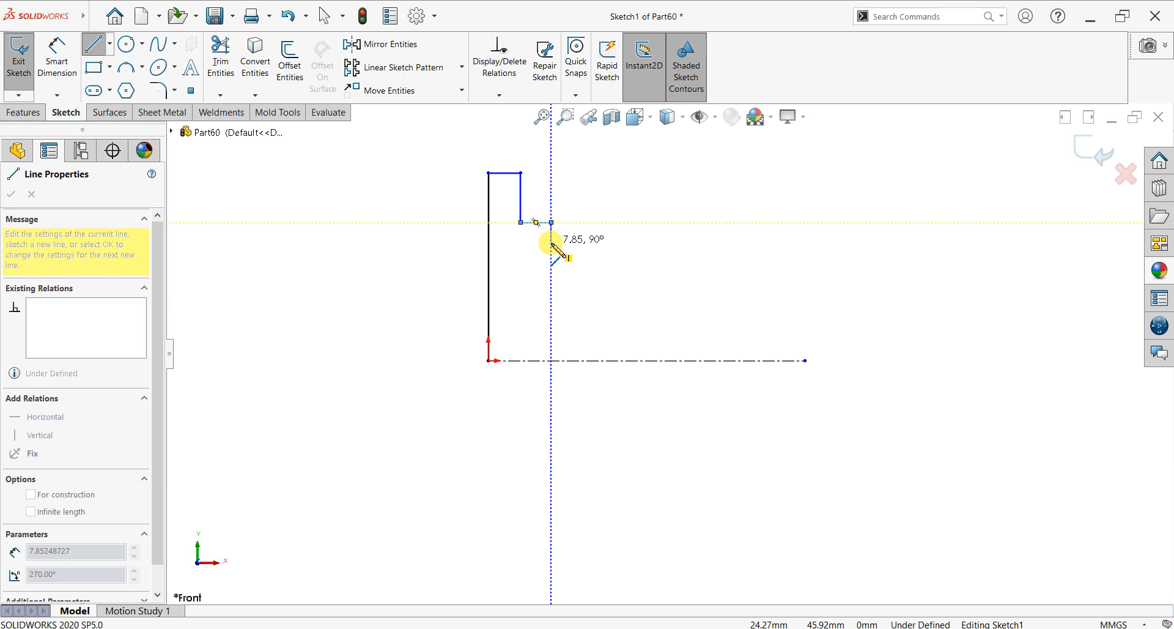
left_click(551, 242)
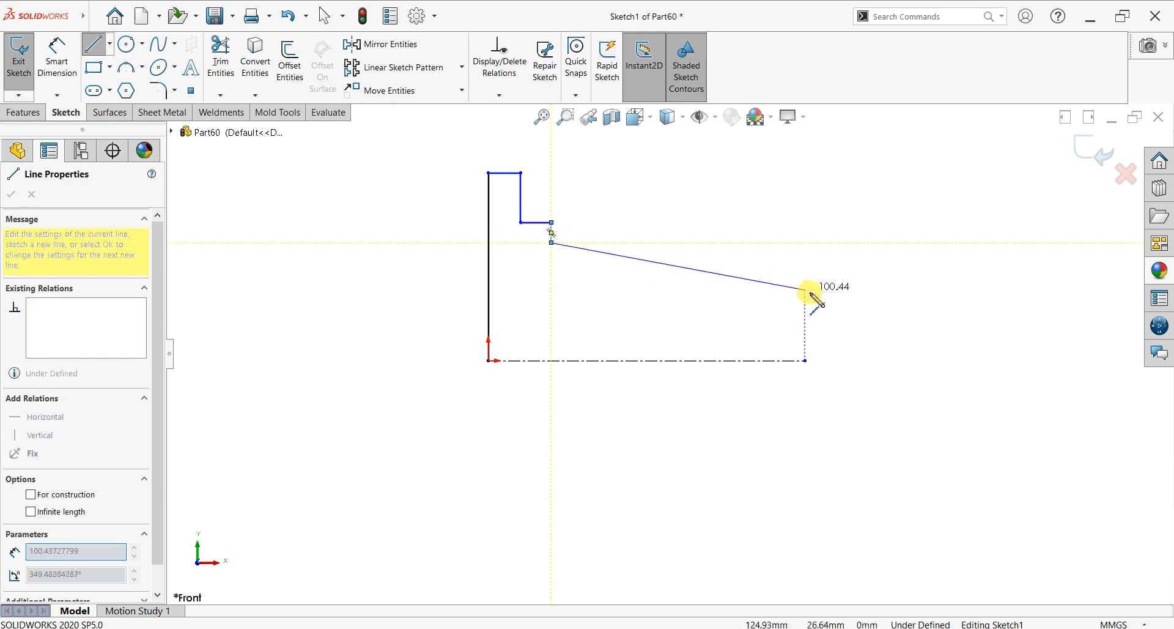
Continue the outer profile with a downward taper, a horizontal line and a vertical line down to the centerline's free end
left_click(745, 294)
left_click(805, 295)
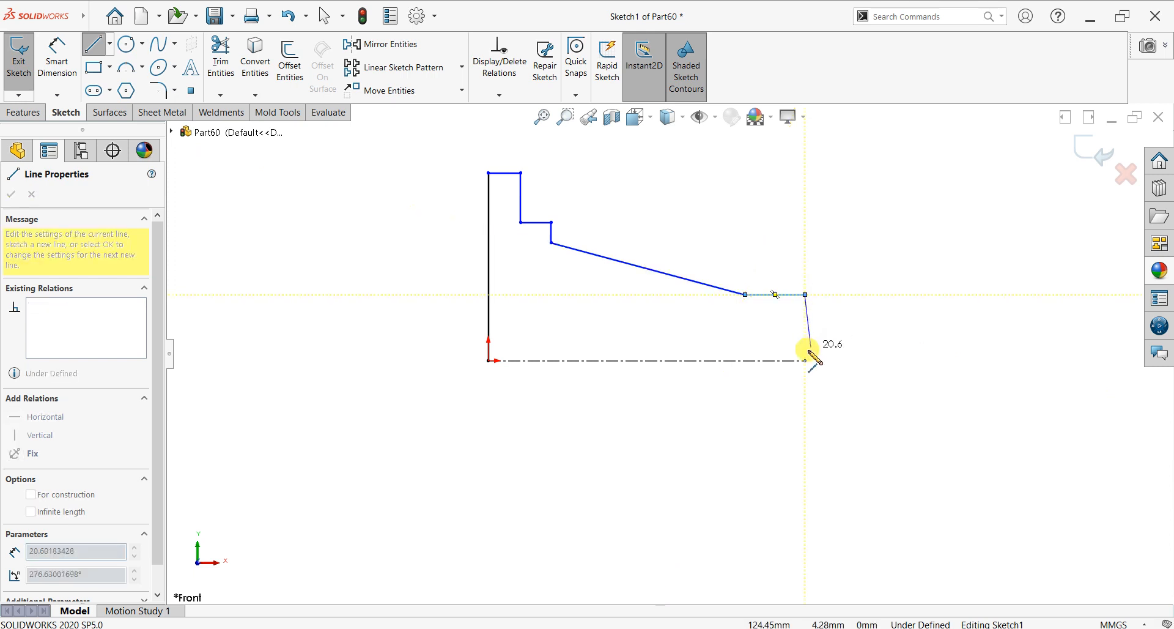
left_click(805, 361)
right_click(842, 296)
left_click(868, 298)
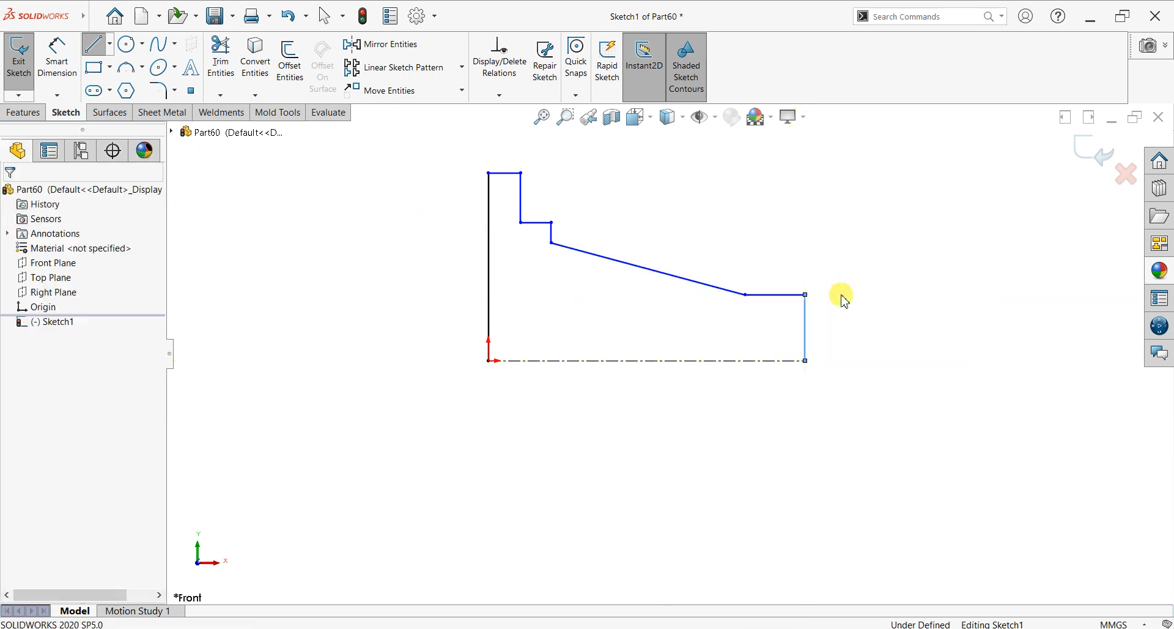
Sketch the inner contour from the vertical line at the origin: an about 6 mm ledge, two descending steps and a short horizontal segment
key("l")
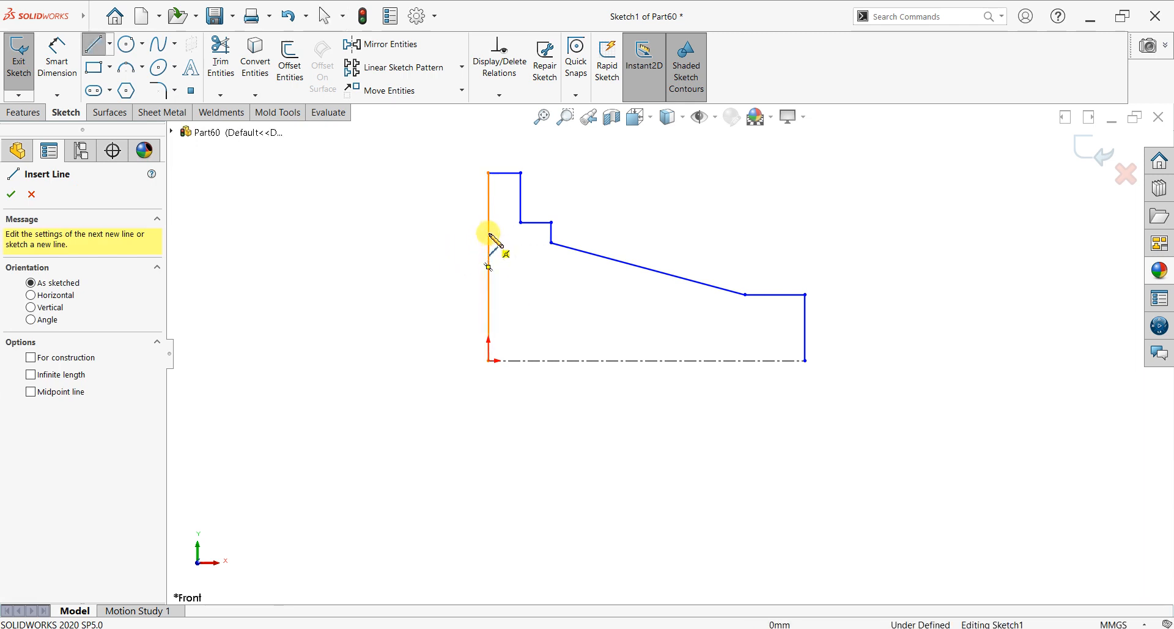
left_click(489, 233)
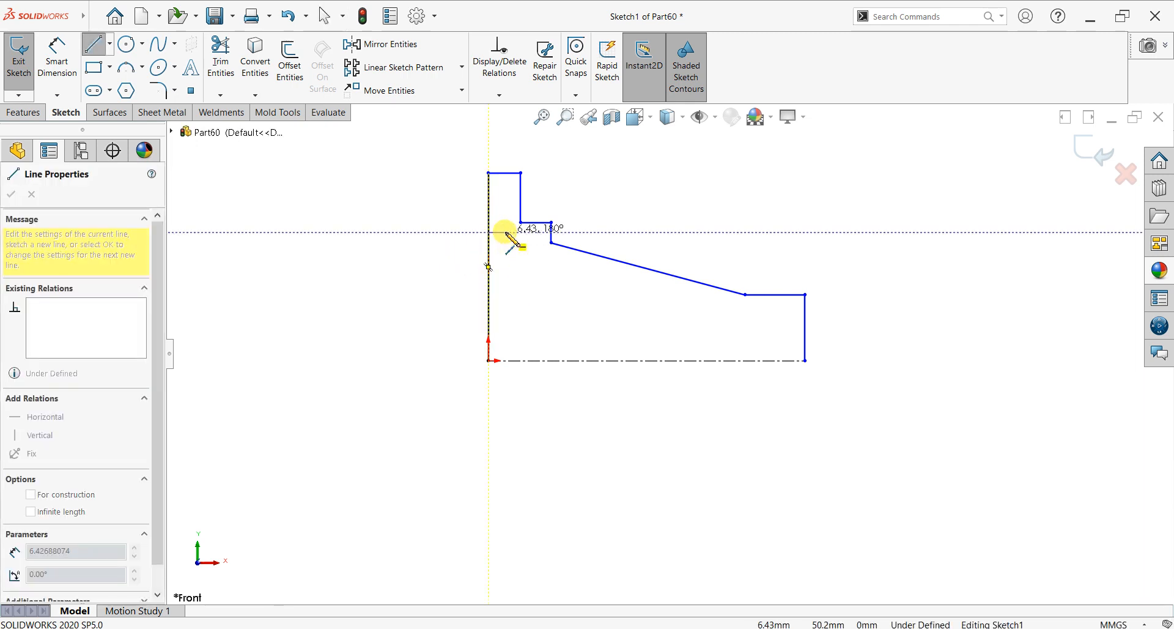
left_click(505, 232)
left_click(505, 256)
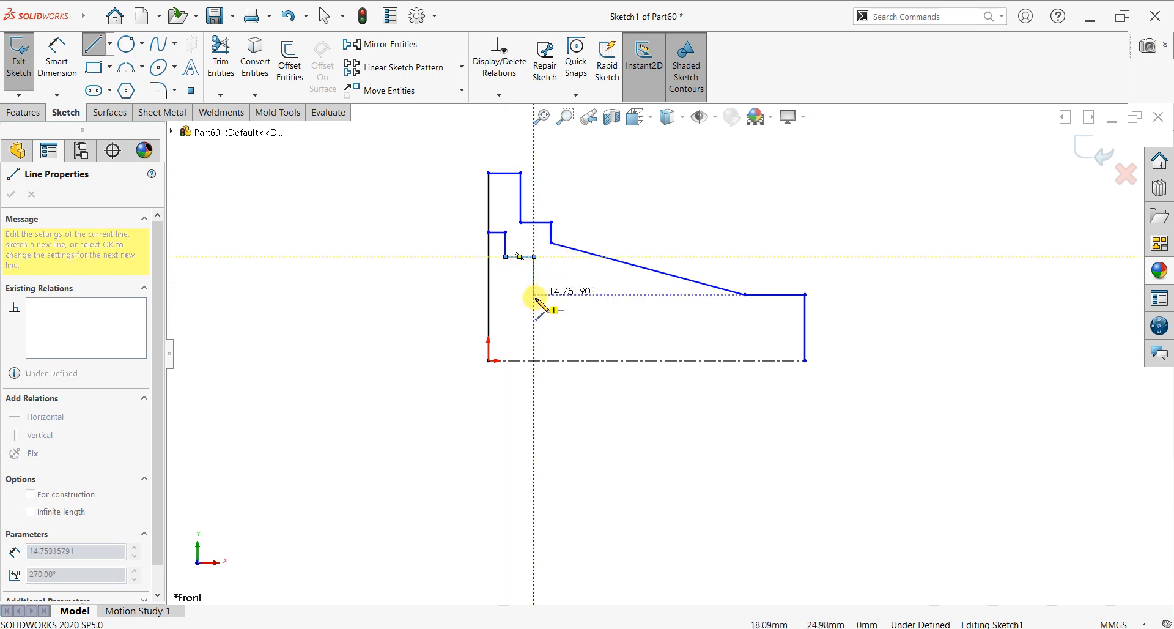
left_click(535, 294)
left_click(551, 295)
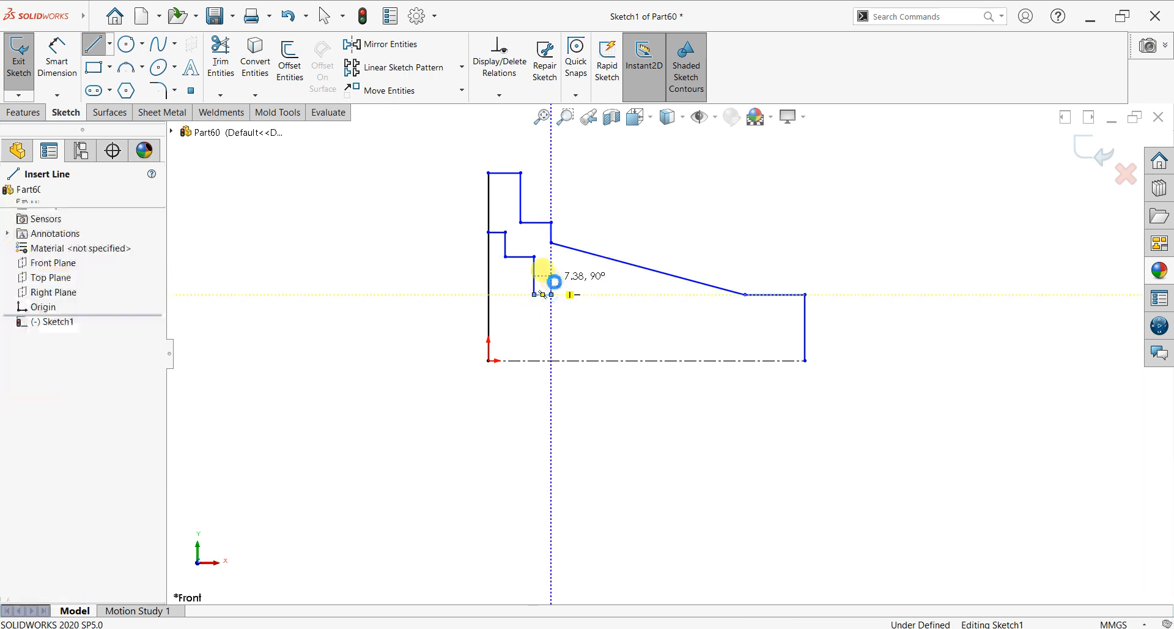
key("Escape")
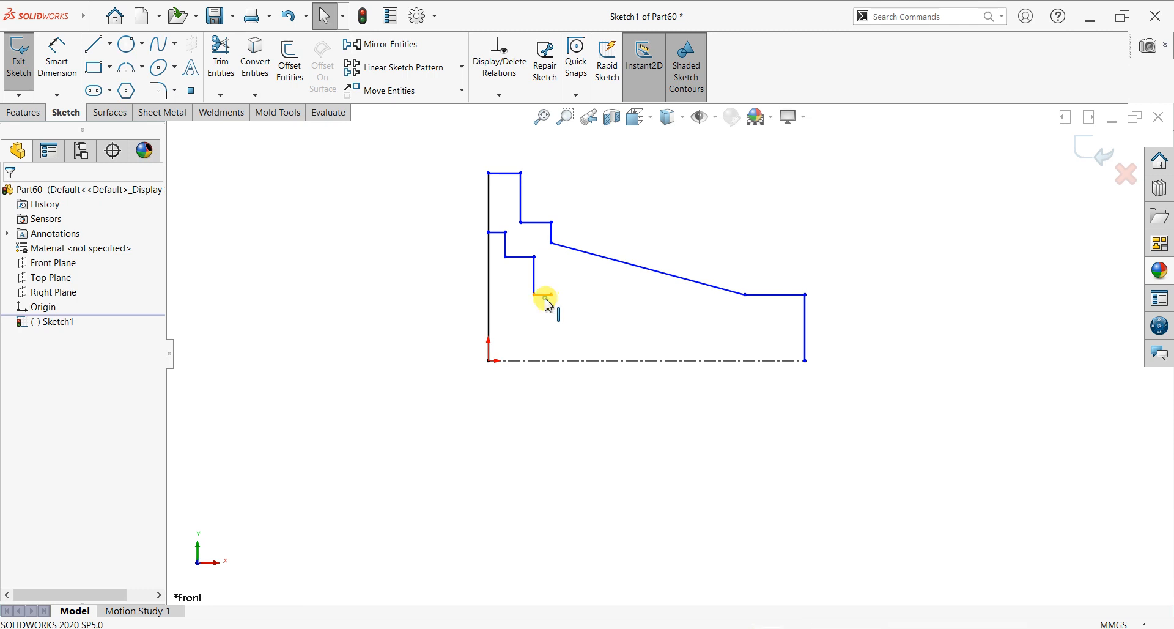
Replace the short end segment of the inner contour with a longer horizontal bore line containing two small rectangular grooves
left_click(547, 297)
key("Delete")
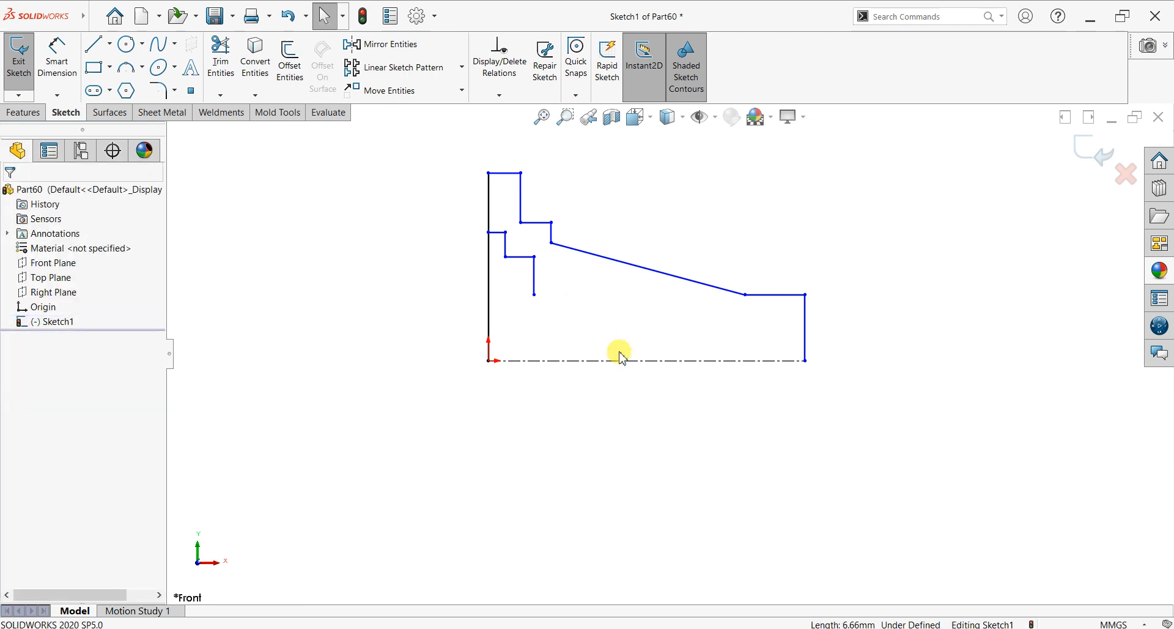
key("l")
left_click(535, 295)
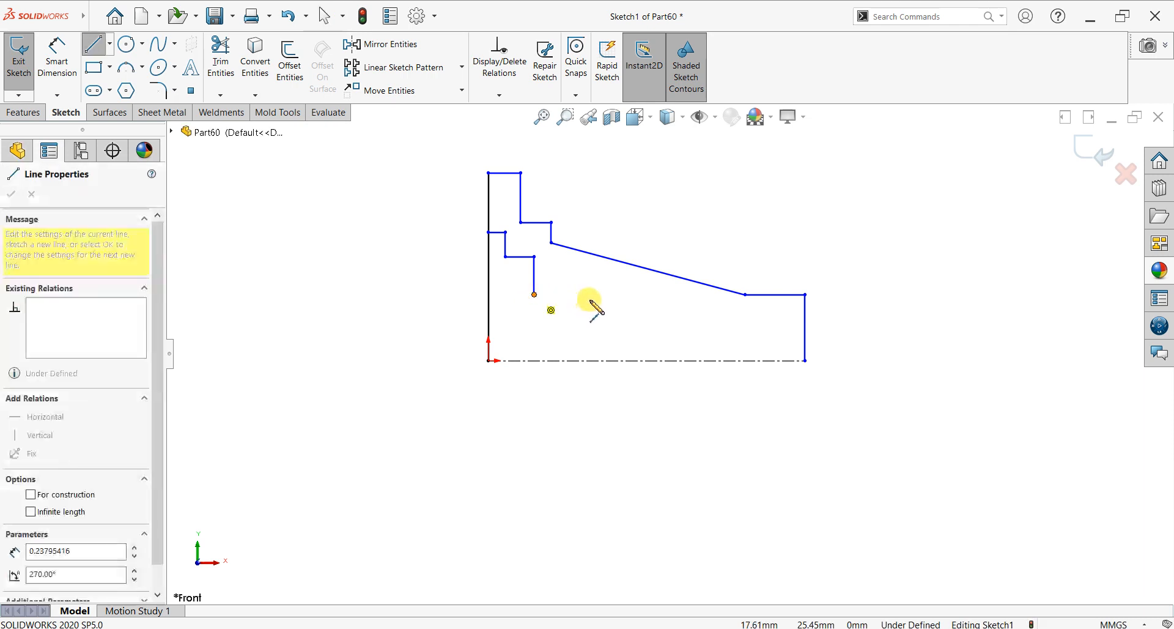
left_click(582, 295)
left_click(600, 295)
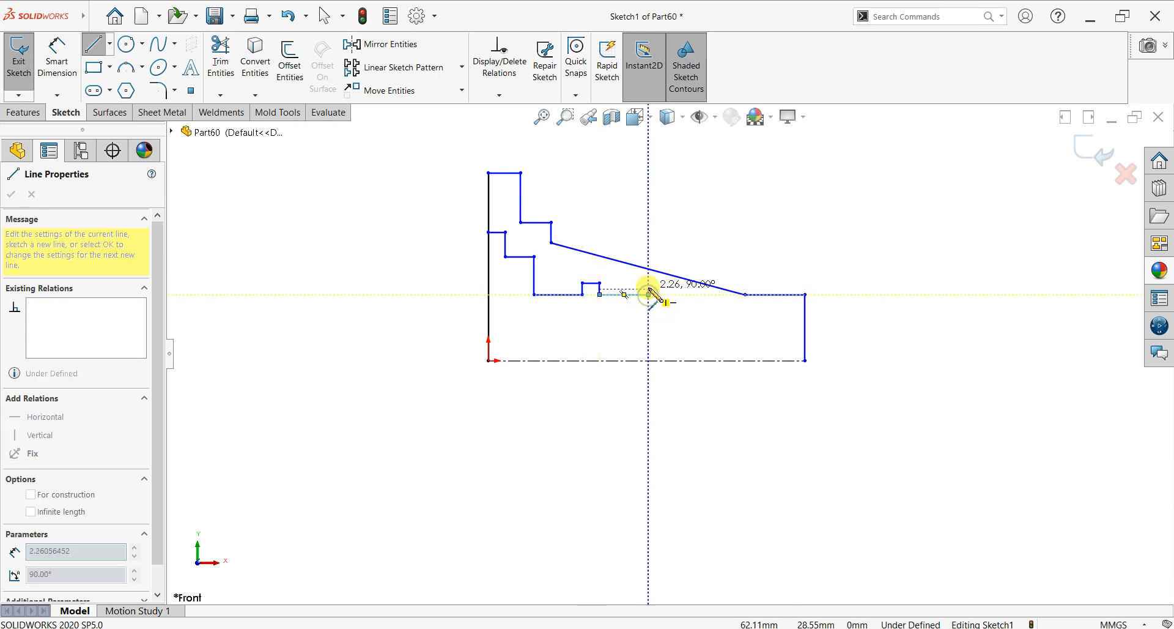
left_click(650, 294)
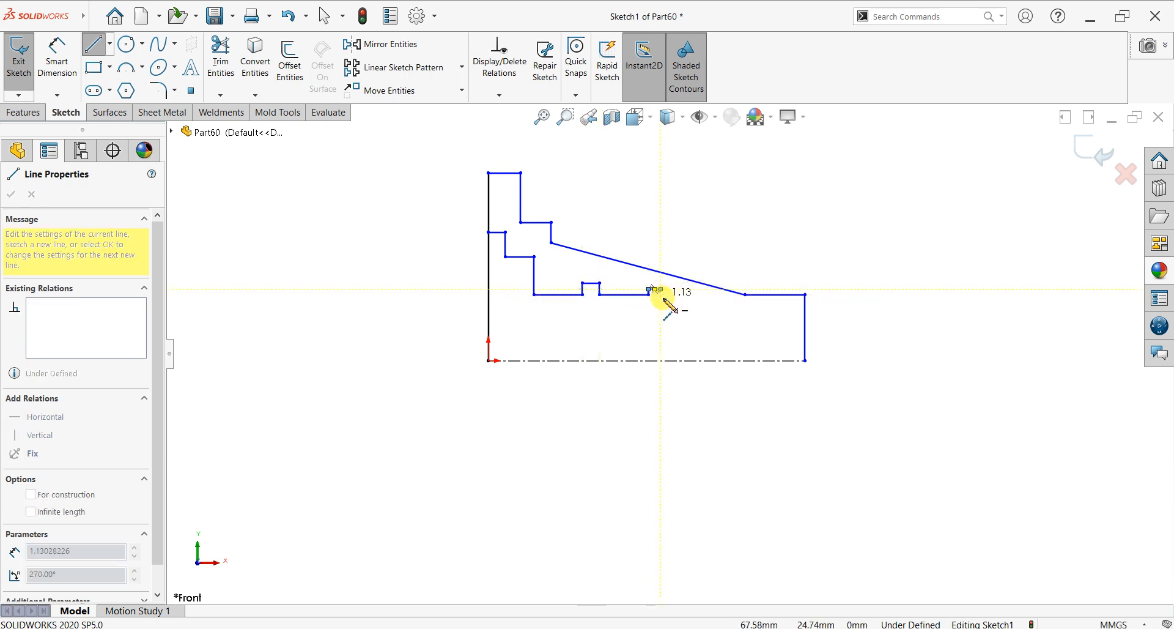
left_click(661, 294)
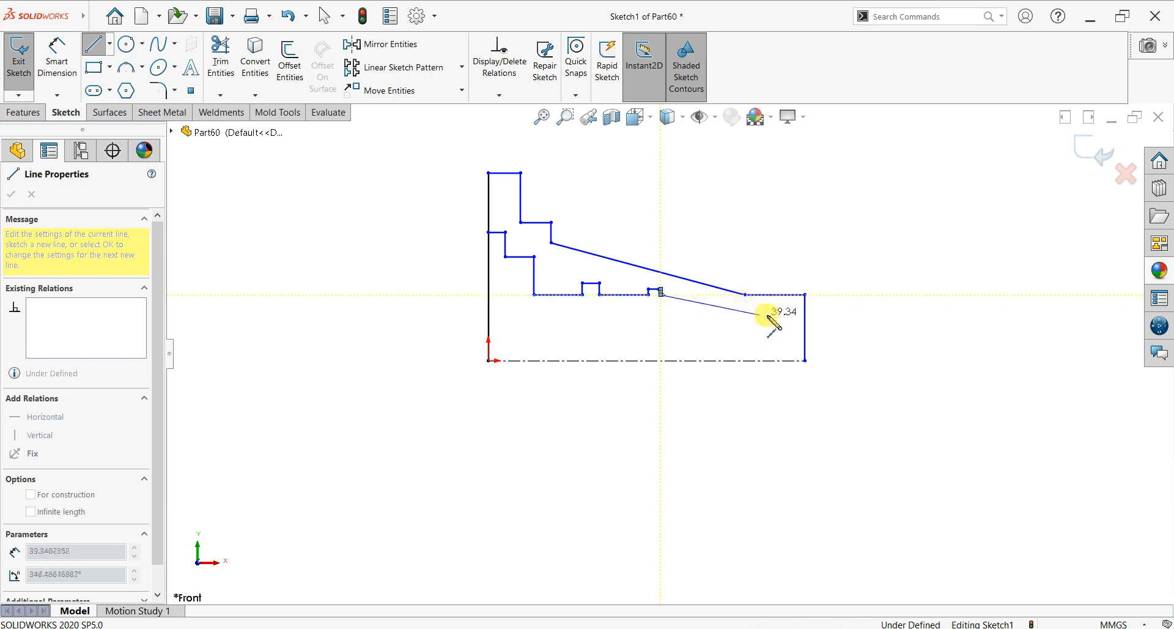
Extend the inner contour with a downward-sloping line, a short step up and a horizontal line to the far vertical edge
left_click(775, 312)
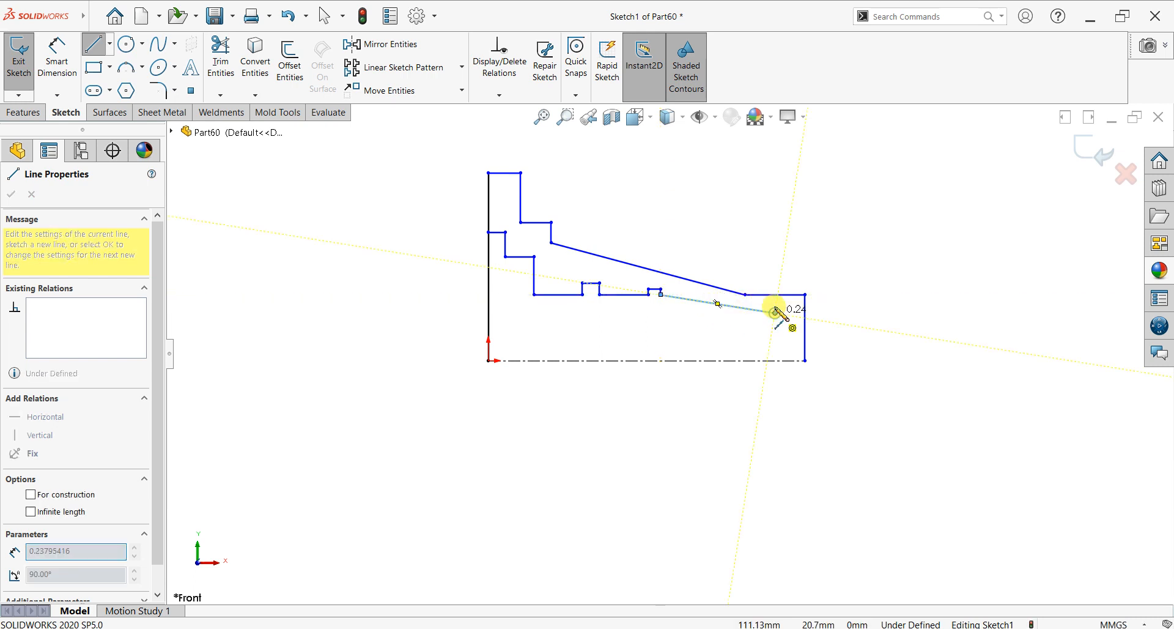
left_click(805, 298)
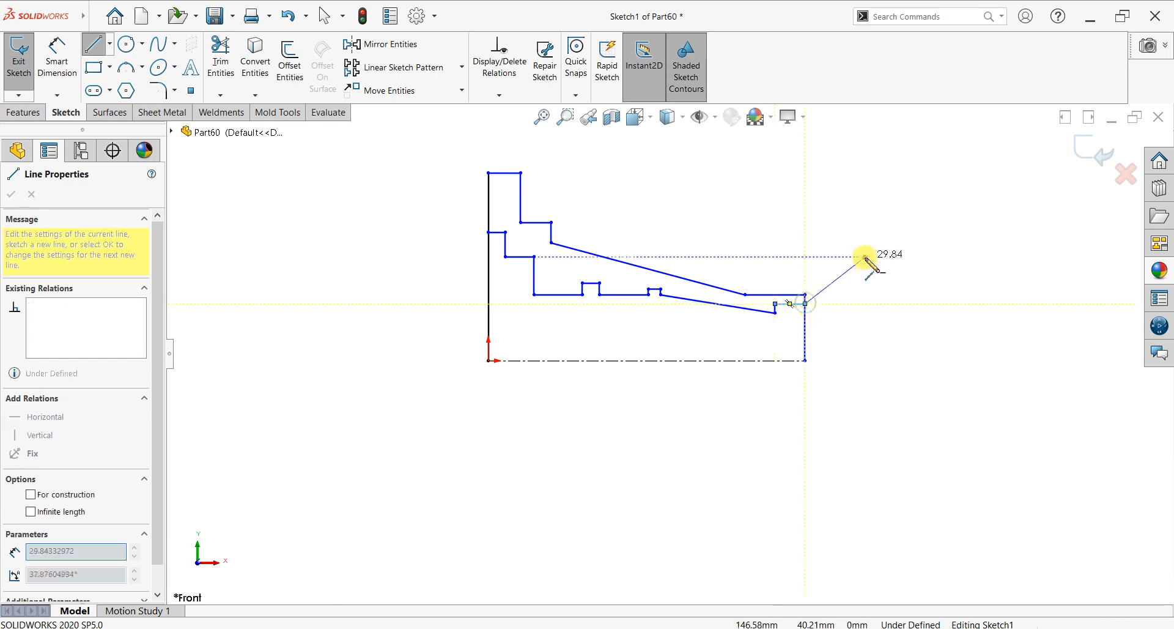
key("Escape")
Trim the portions of both vertical end lines between the inner contour and the centerline, leaving a closed profile
scroll(811, 321, "down", 3)
scroll(764, 342, "down", 1)
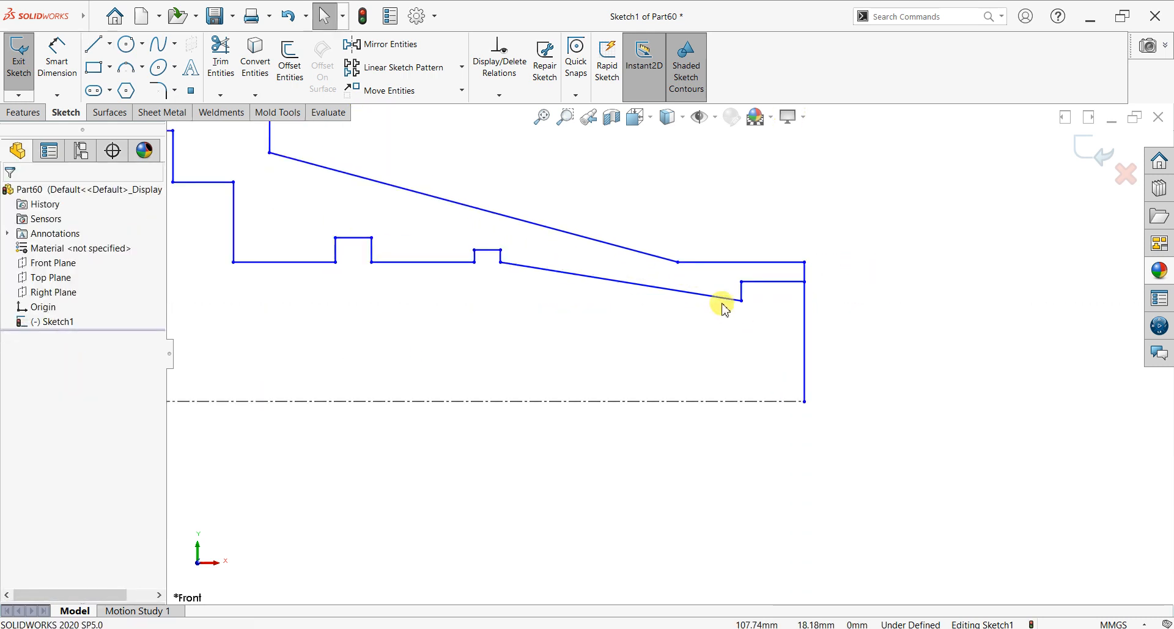
scroll(734, 281, "up", 1)
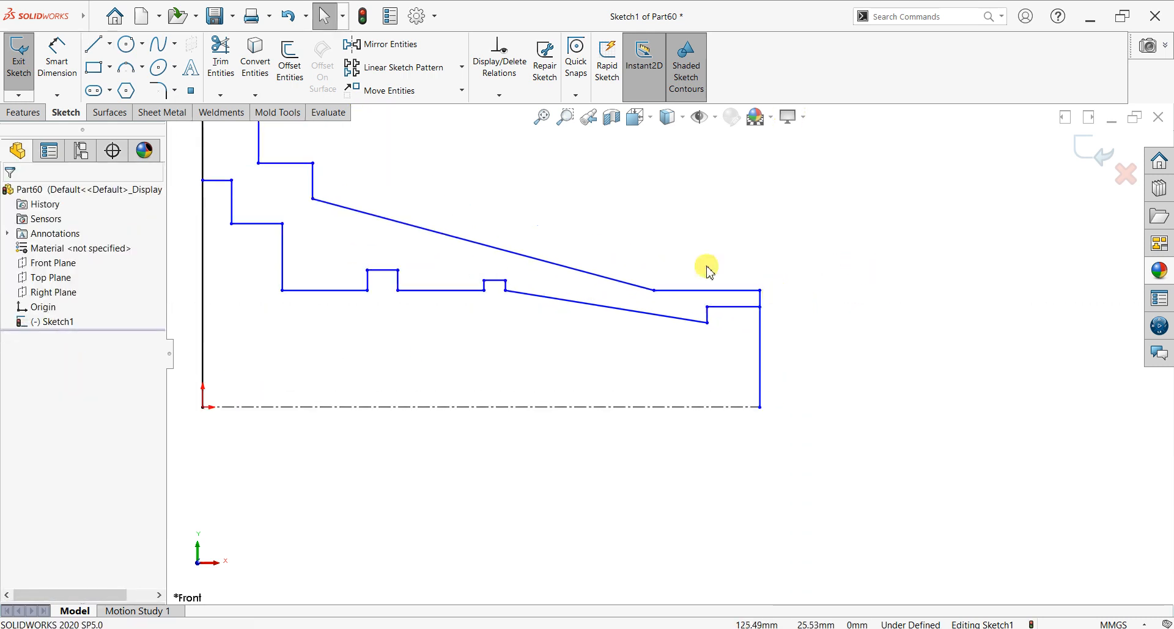
left_click(221, 61)
scroll(673, 353, "up", 4)
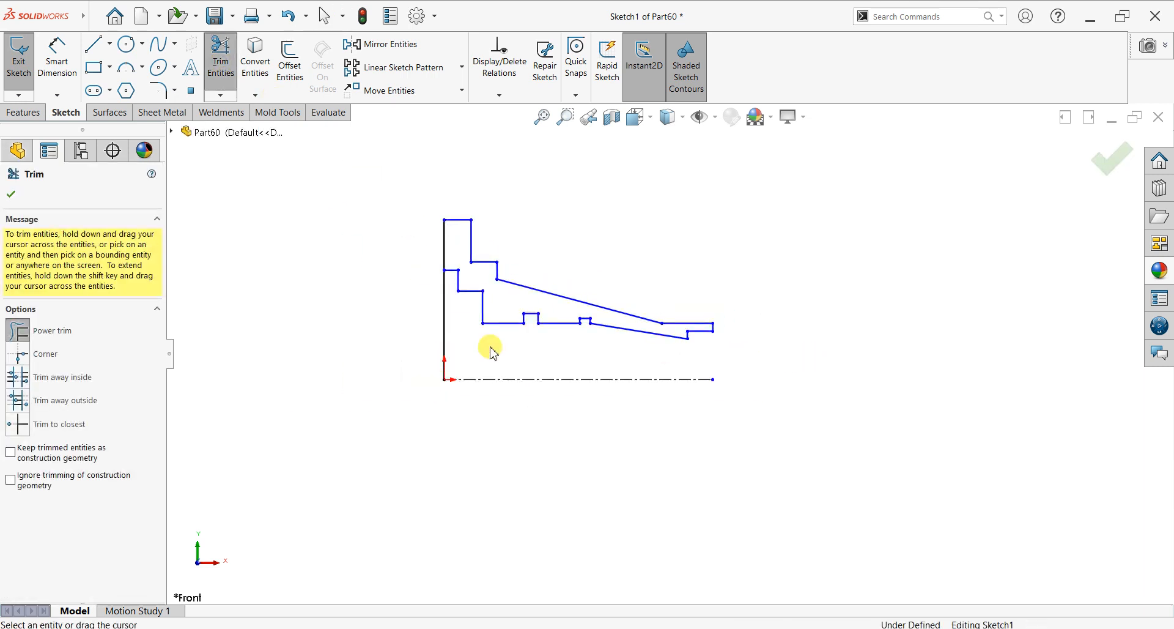
left_click(11, 194)
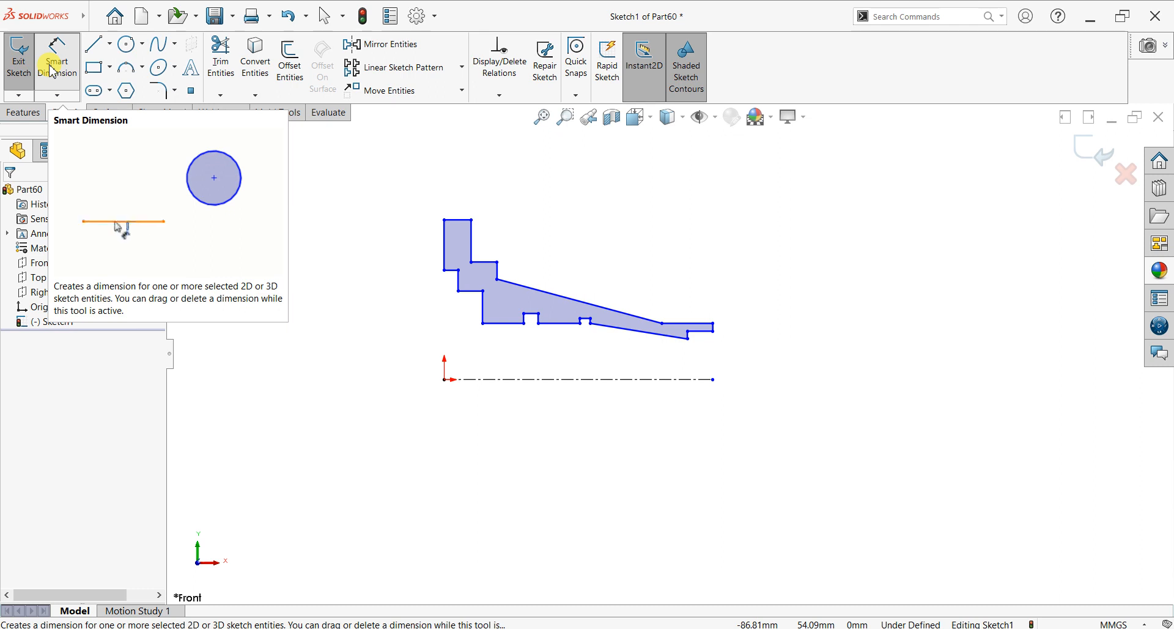
Dimension the first inner ledge from the centerline and set the distance to 36 mm
left_click(54, 68)
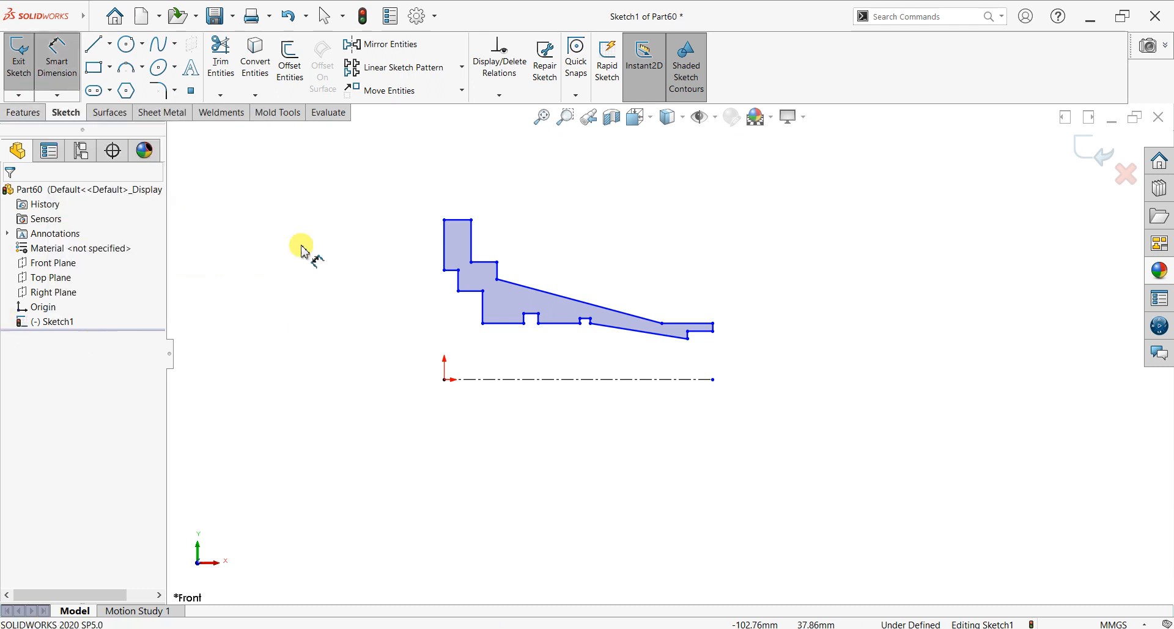
left_click(452, 273)
left_click(460, 379)
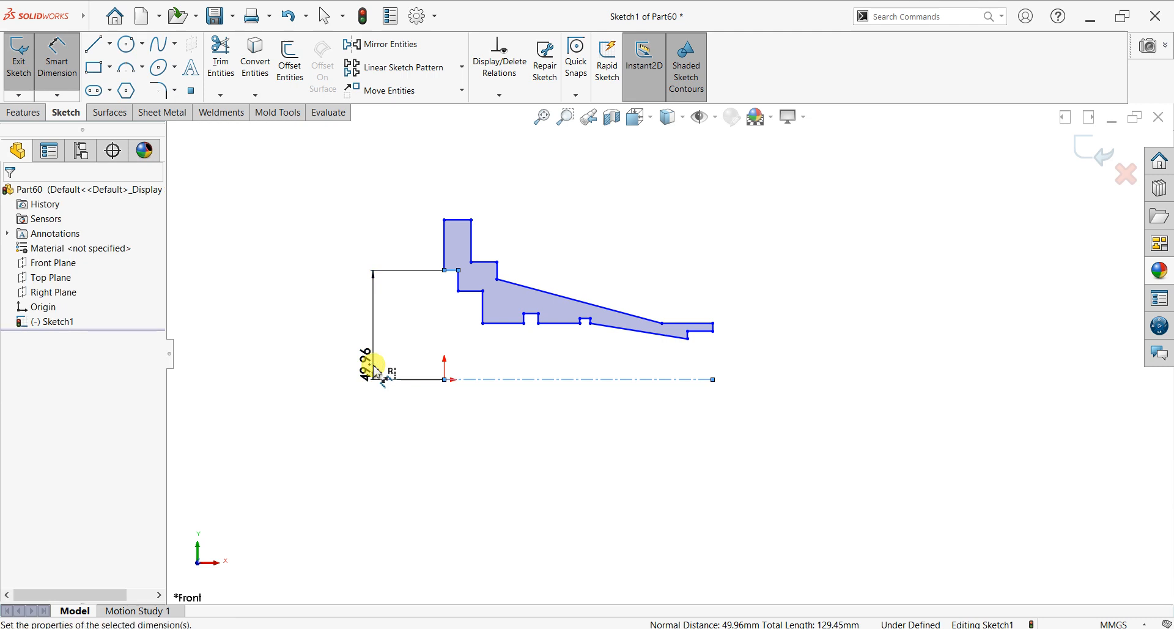
left_click(376, 370)
type("36")
key("Return")
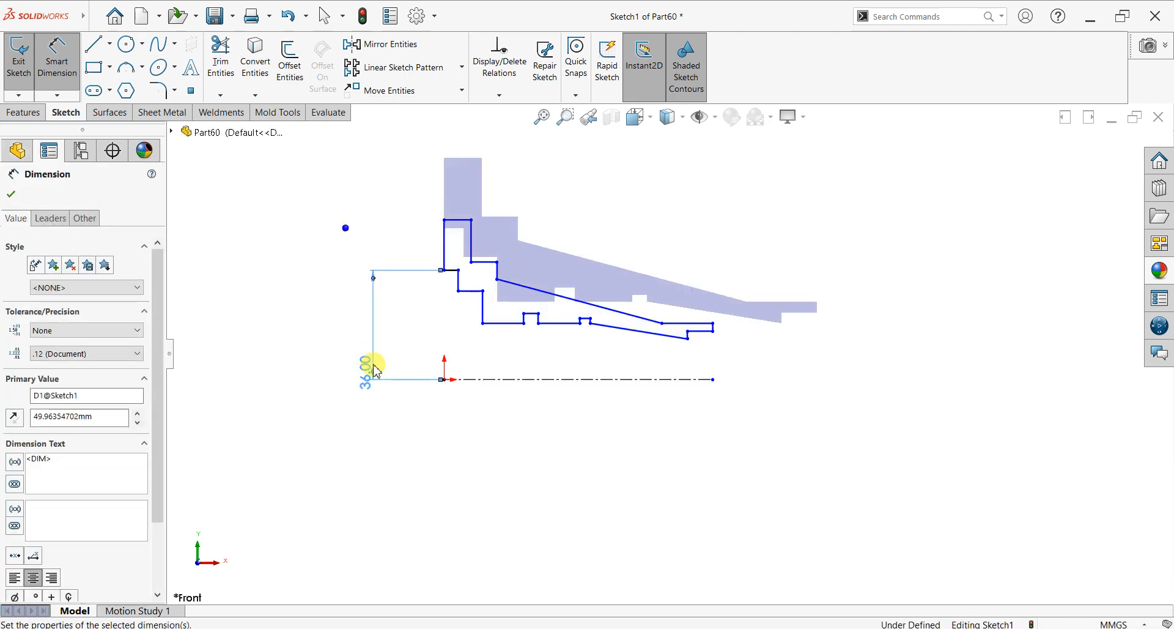
Dimension the top flange edge from the centerline and set the distance to 60 mm
left_click(452, 226)
left_click(467, 380)
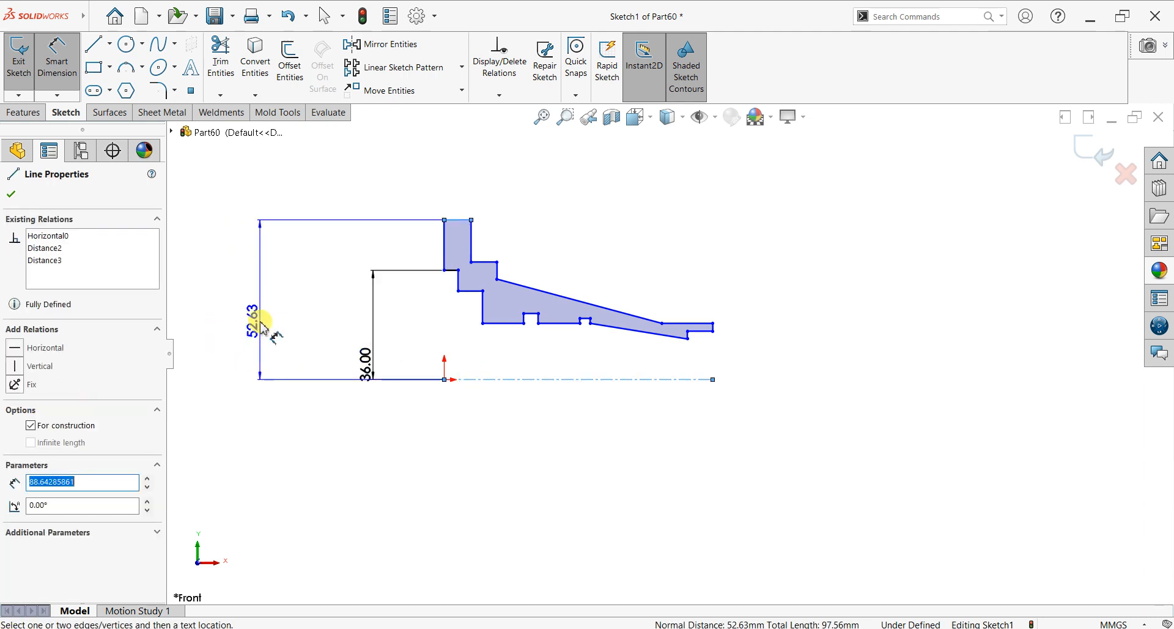
left_click(262, 327)
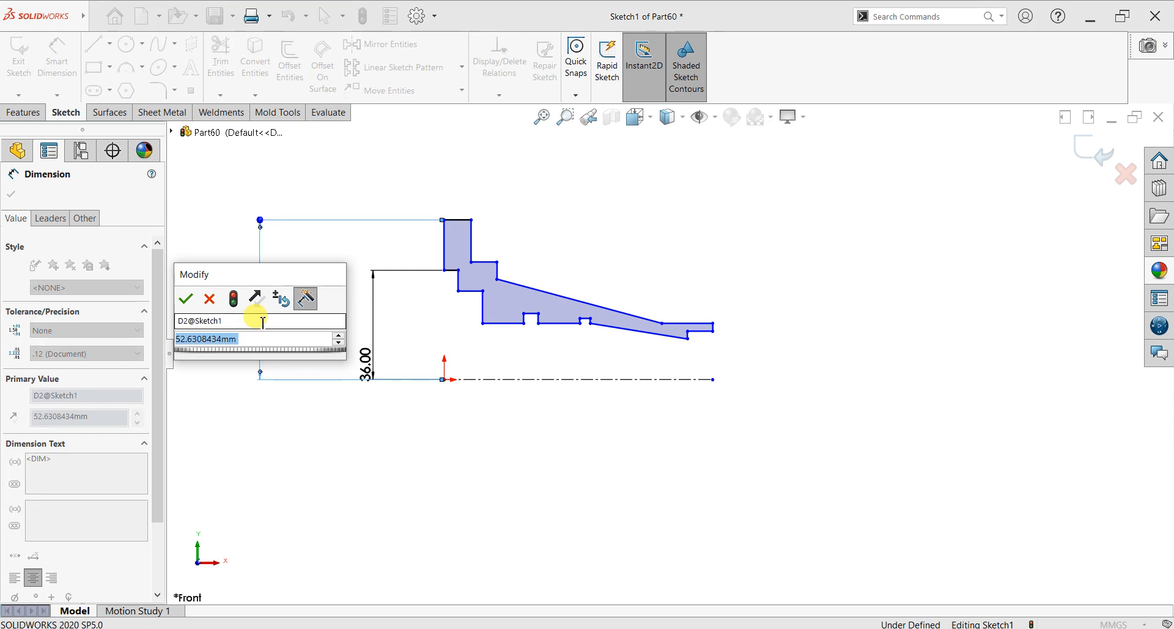
type("60")
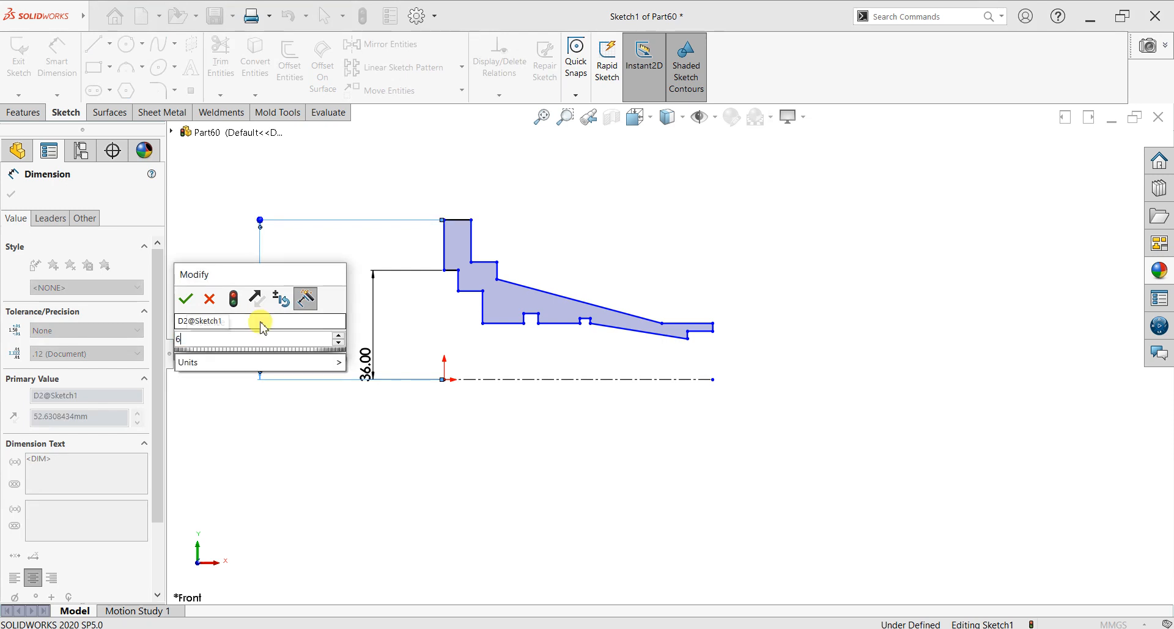
key("Return")
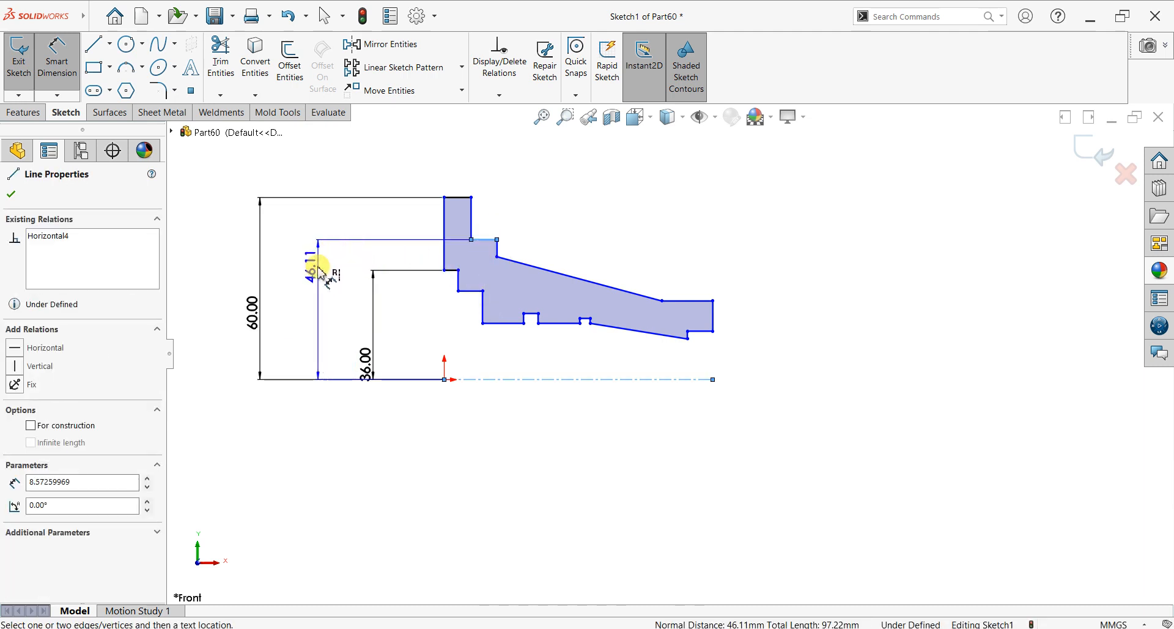
Dimension the outer ledge beside the flange from the centerline and set the distance to 40 mm
left_click(313, 281)
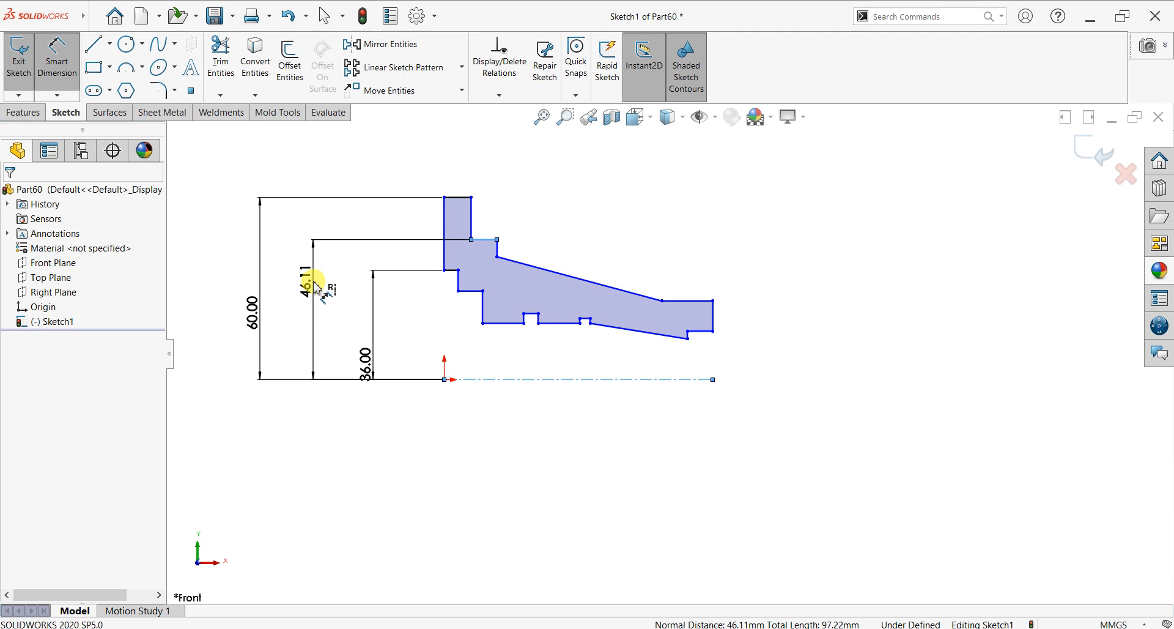
left_click(317, 286)
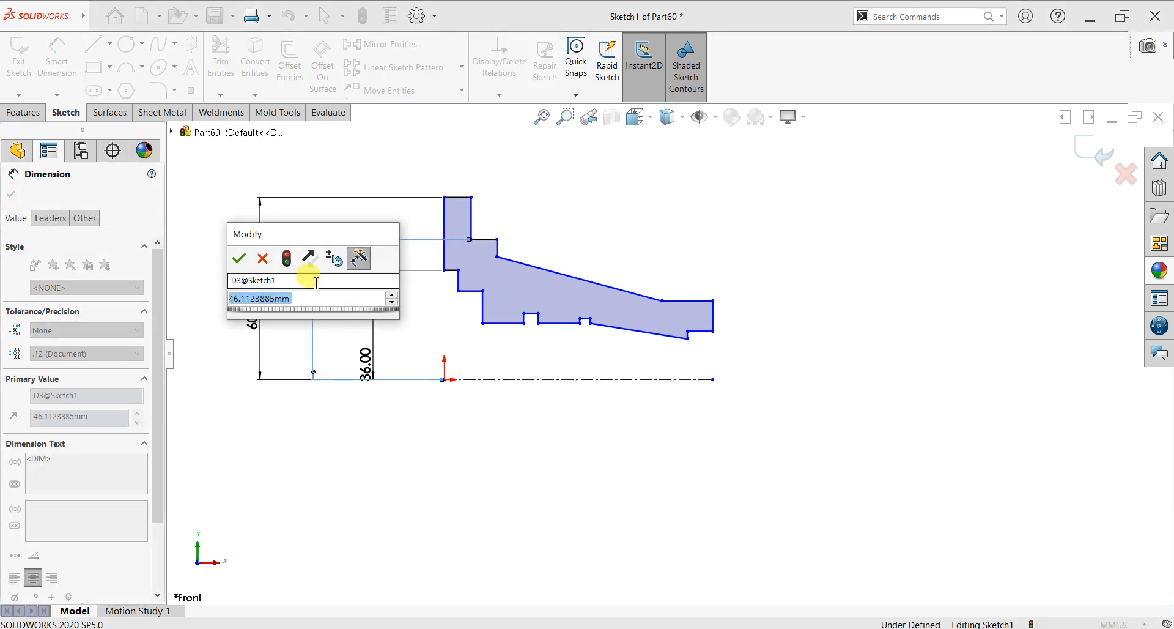
type("40")
key("Return")
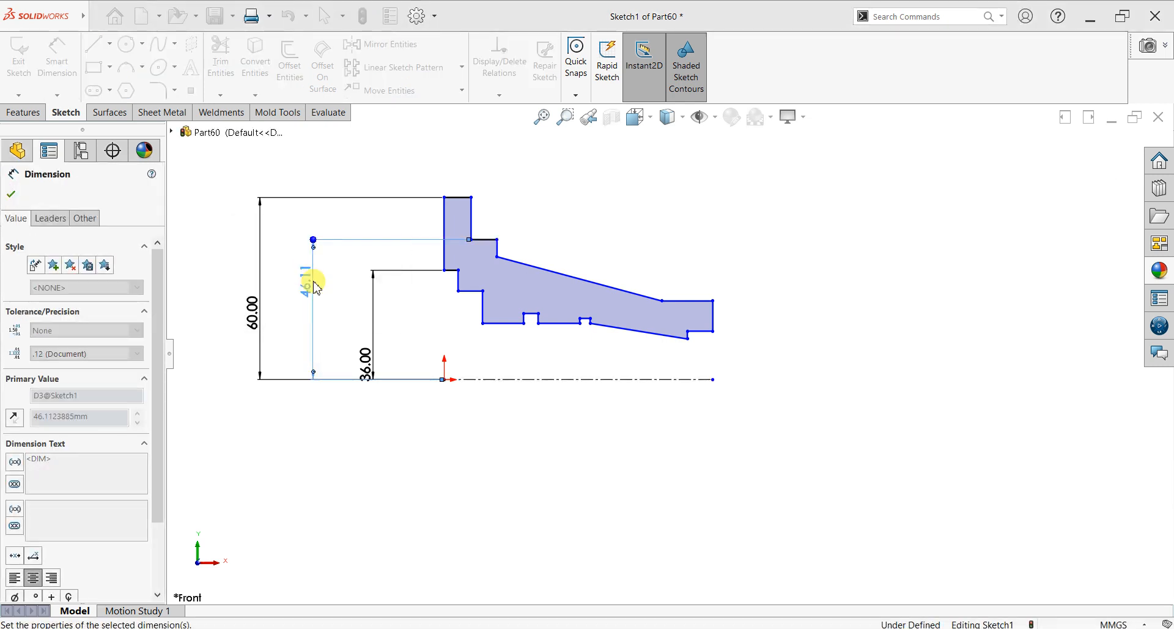
Dimension the short horizontal top edge at the far end from the centerline and set the distance to 25 mm
scroll(591, 243, "down", 1)
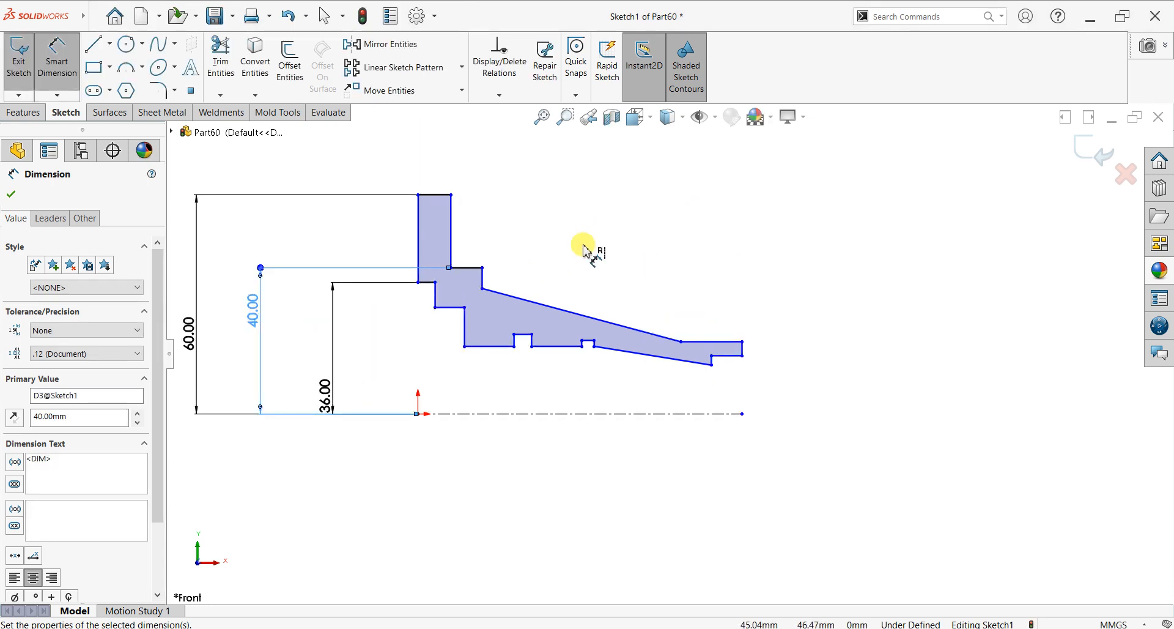
left_click(732, 343)
left_click(724, 414)
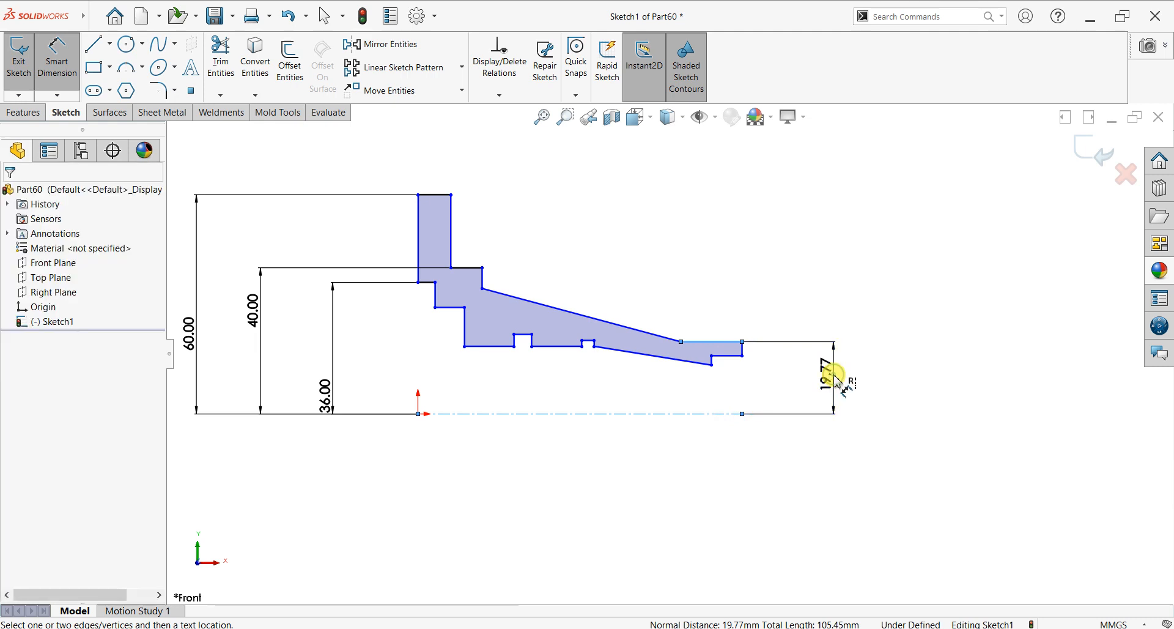
left_click(837, 379)
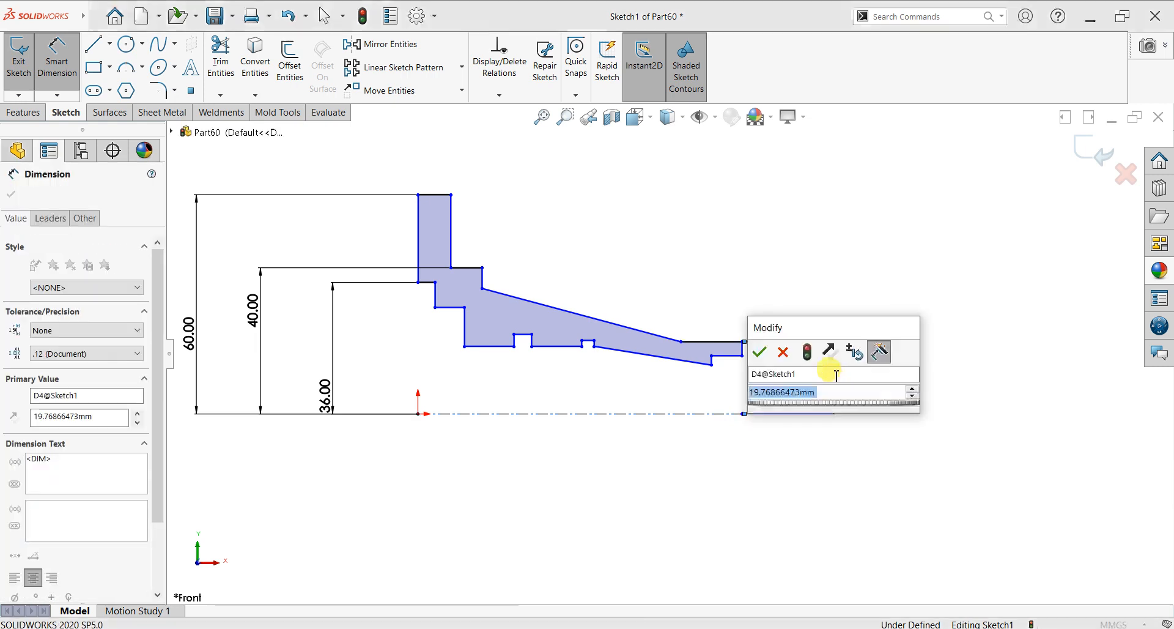
key("Return")
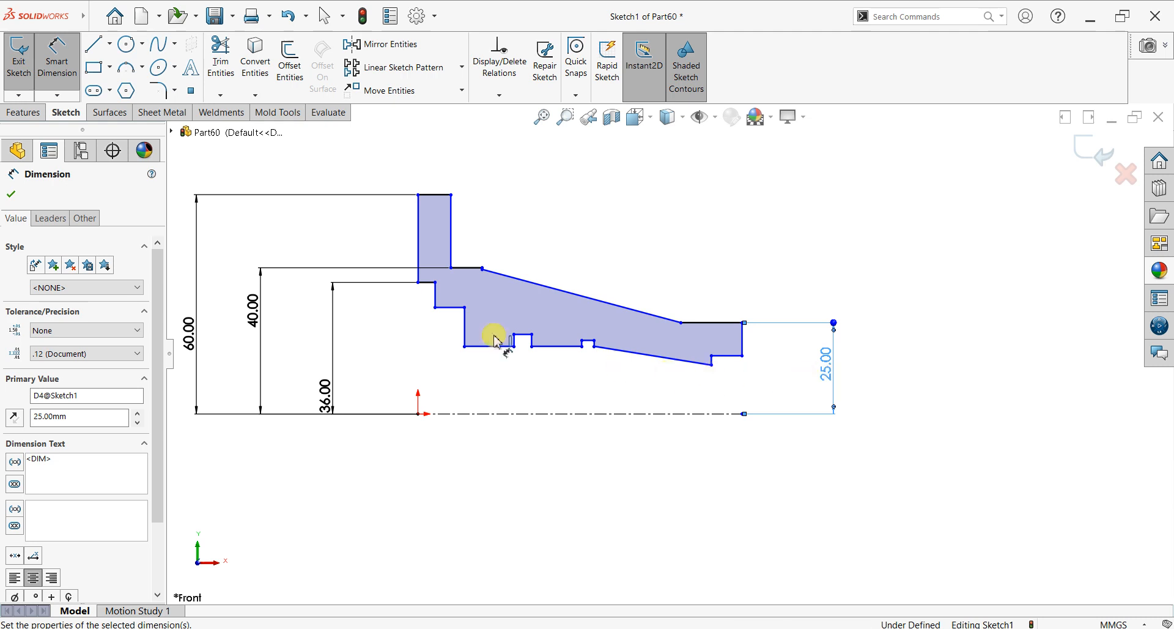
Make the sloping inner line between the small groove and the end step horizontal
key("Escape")
key("Escape")
left_click(679, 359)
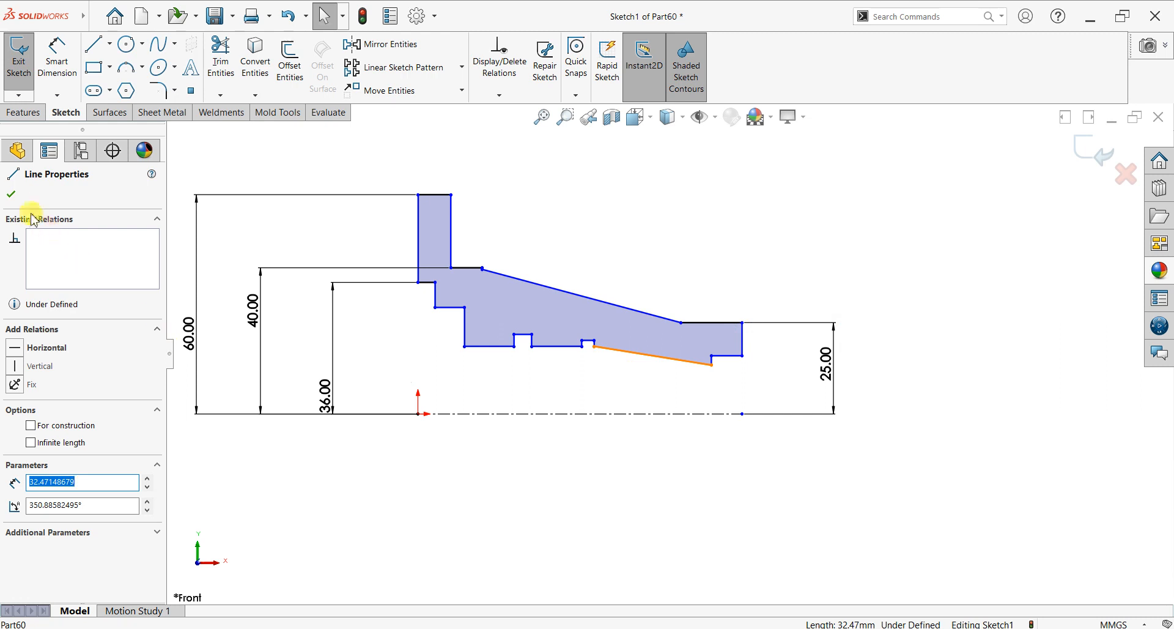
left_click(17, 351)
left_click(10, 196)
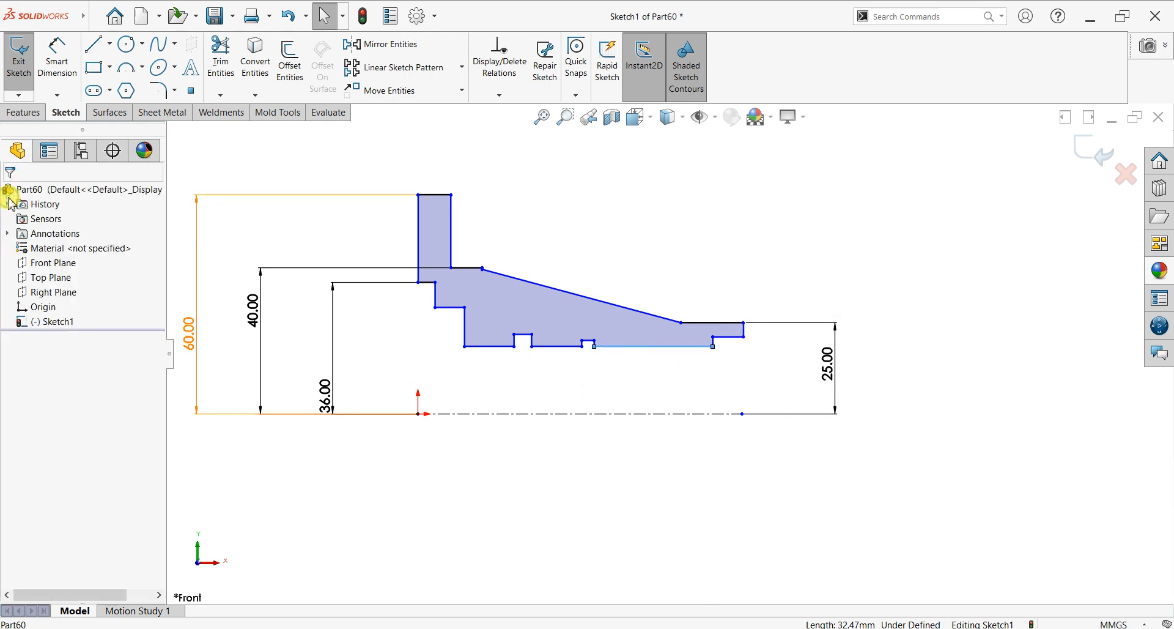
Dimension the second inner ledge below the flange from the centerline and set the distance to 32 mm
left_click(58, 46)
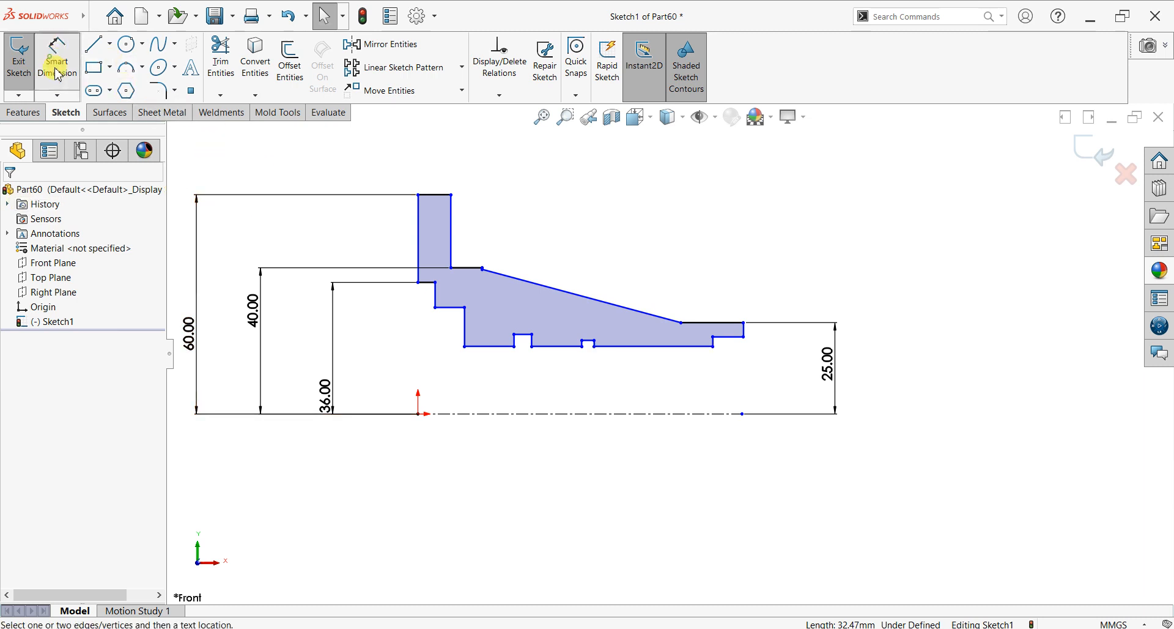
left_click(447, 307)
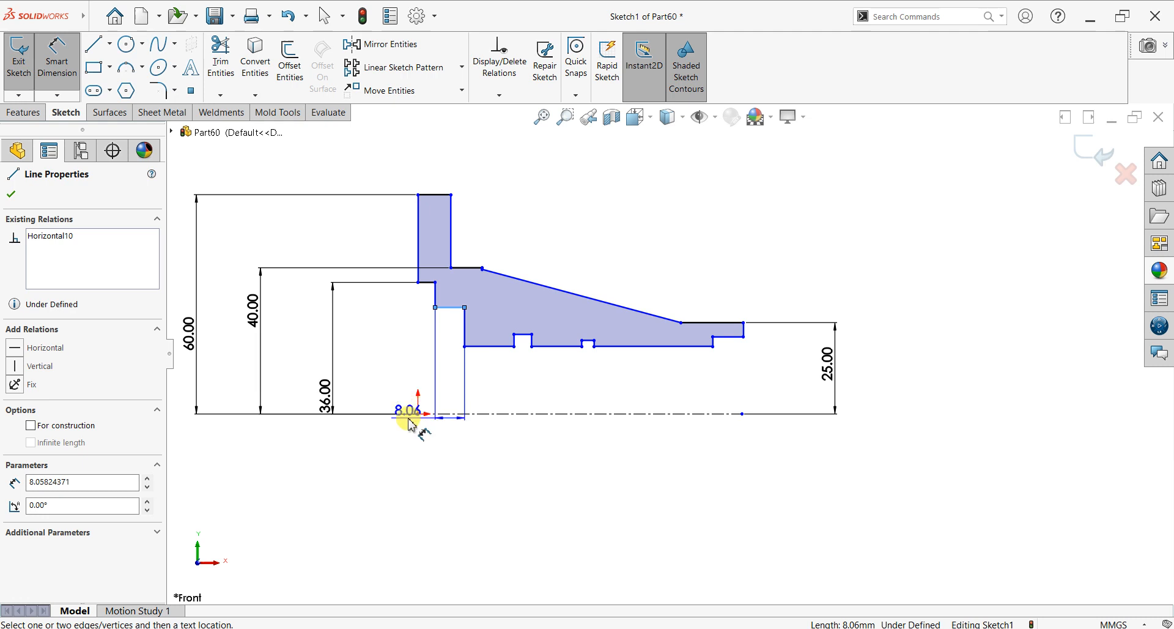
left_click(424, 414)
left_click(382, 366)
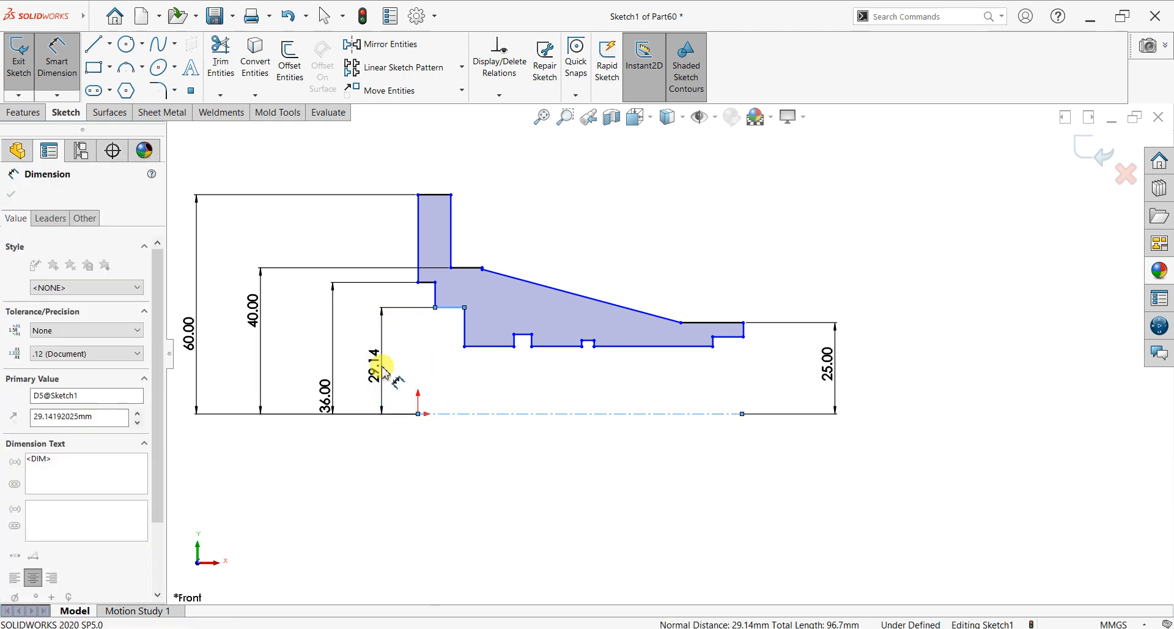
type("32")
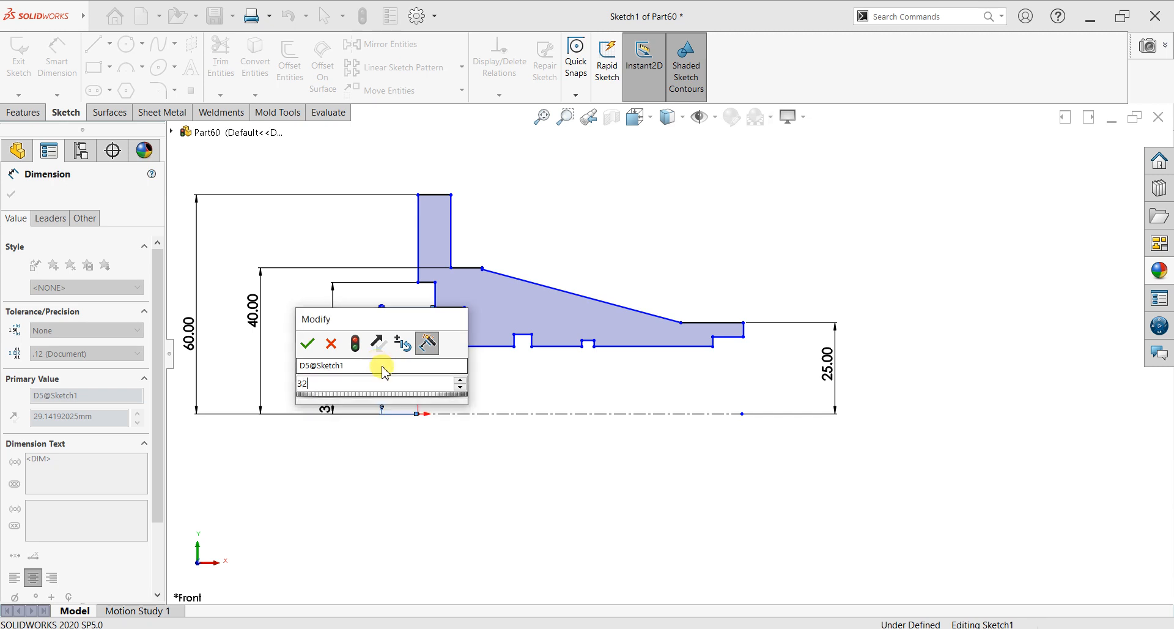
key("Return")
Dimension the inner edge before the wide groove from the centerline and set the distance to 18 mm
left_click(490, 336)
left_click(409, 362)
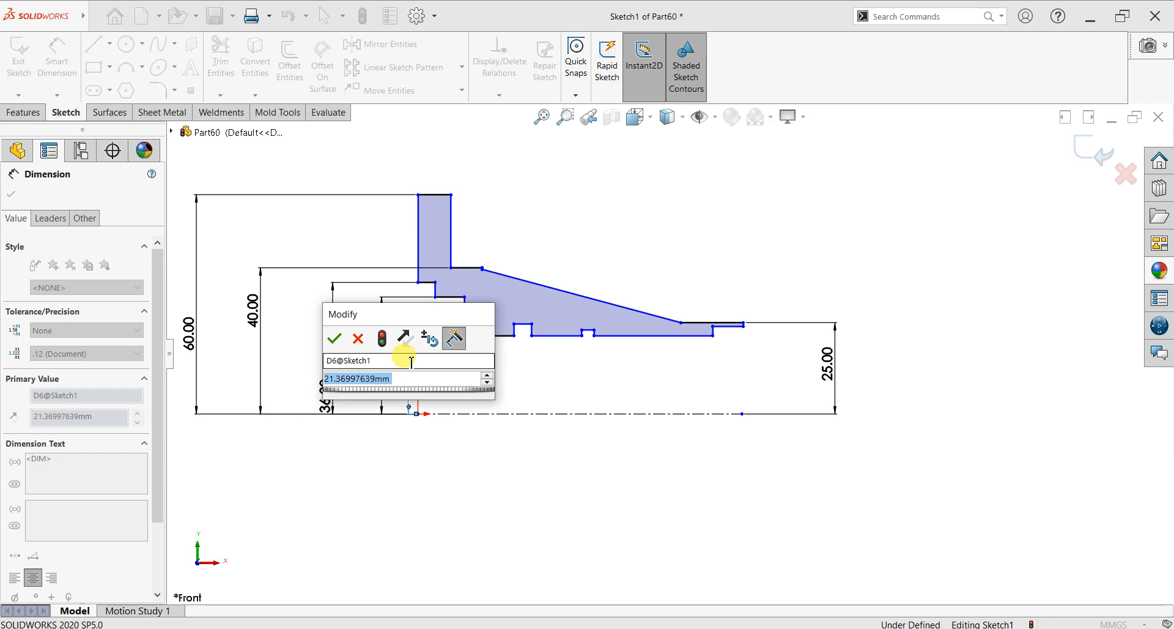
type("18")
key("Return")
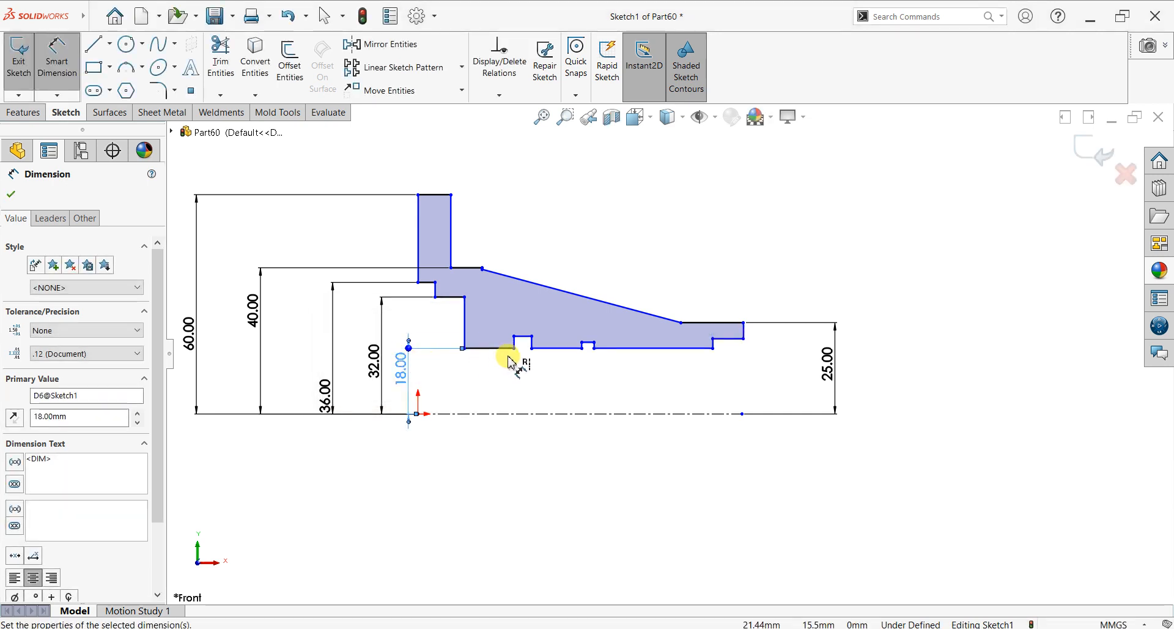
Dimension the top of the wide groove from the centerline and set the distance to 22 mm
left_click(523, 337)
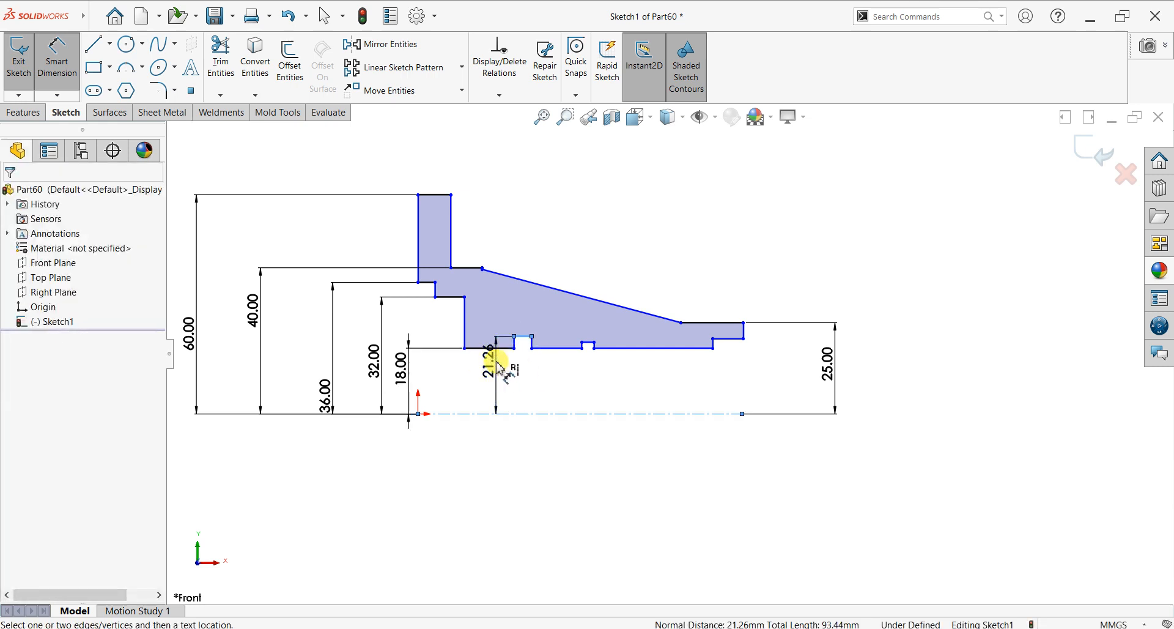
left_click(500, 367)
key("Return")
Dimension the inner edge between the two grooves from the centerline and set the distance to 18 mm
left_click(557, 348)
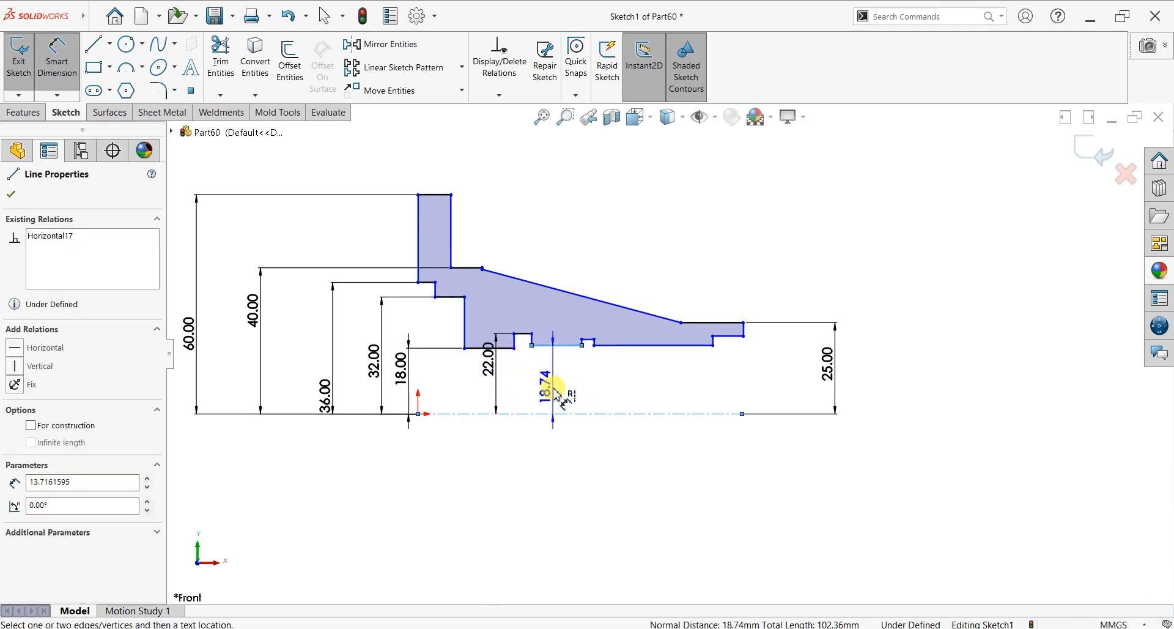
key("Escape")
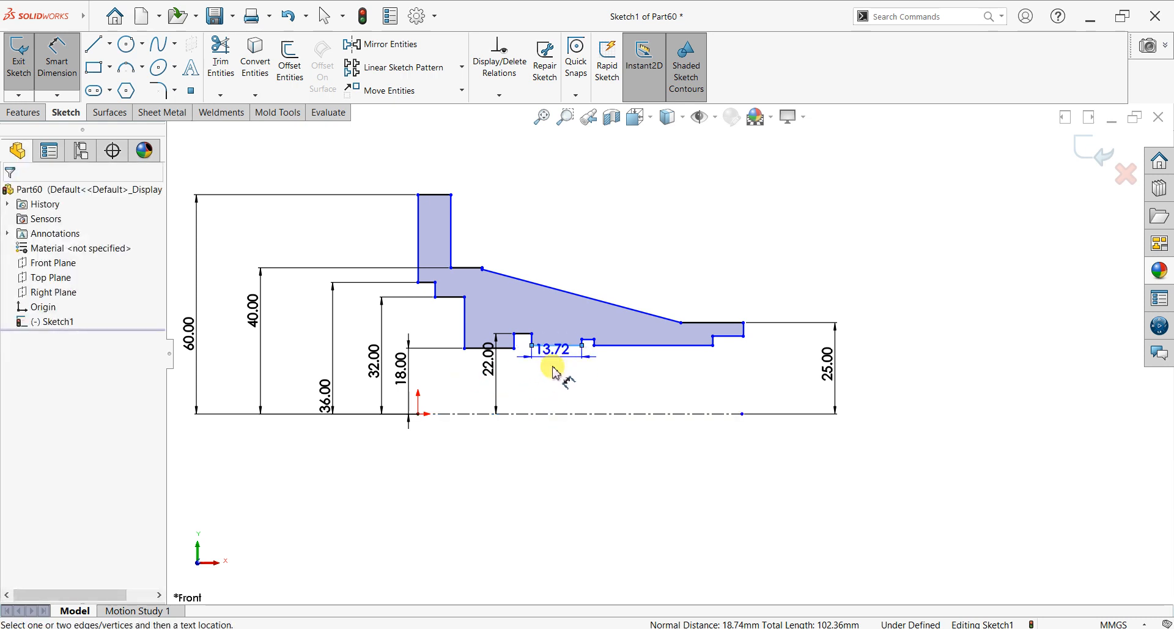
left_click(552, 415)
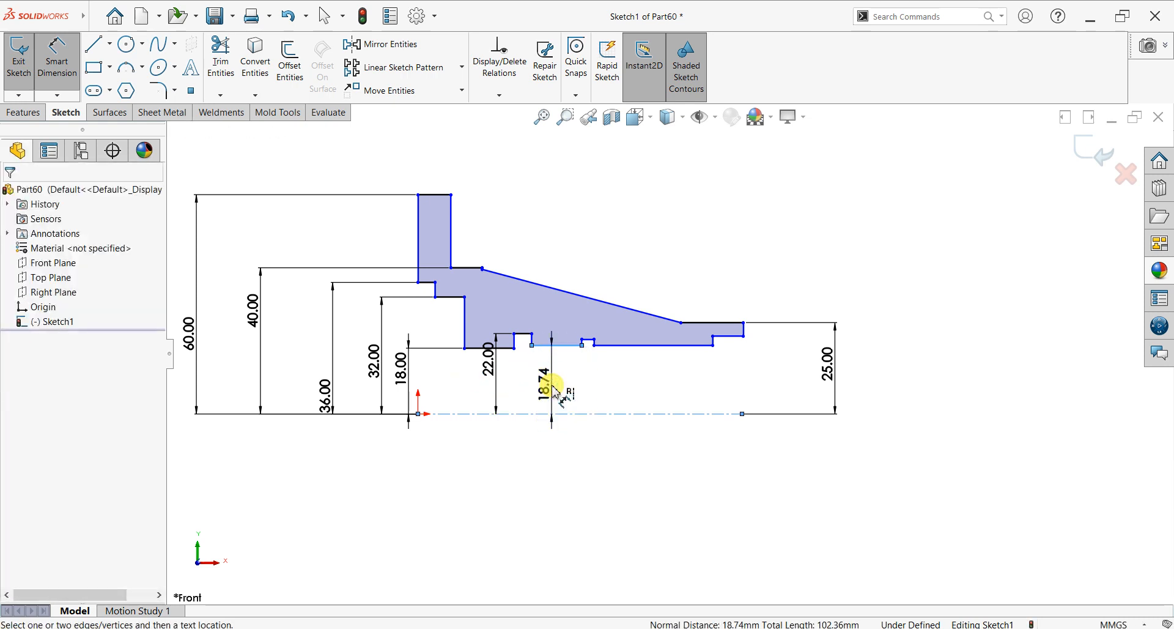
left_click(553, 388)
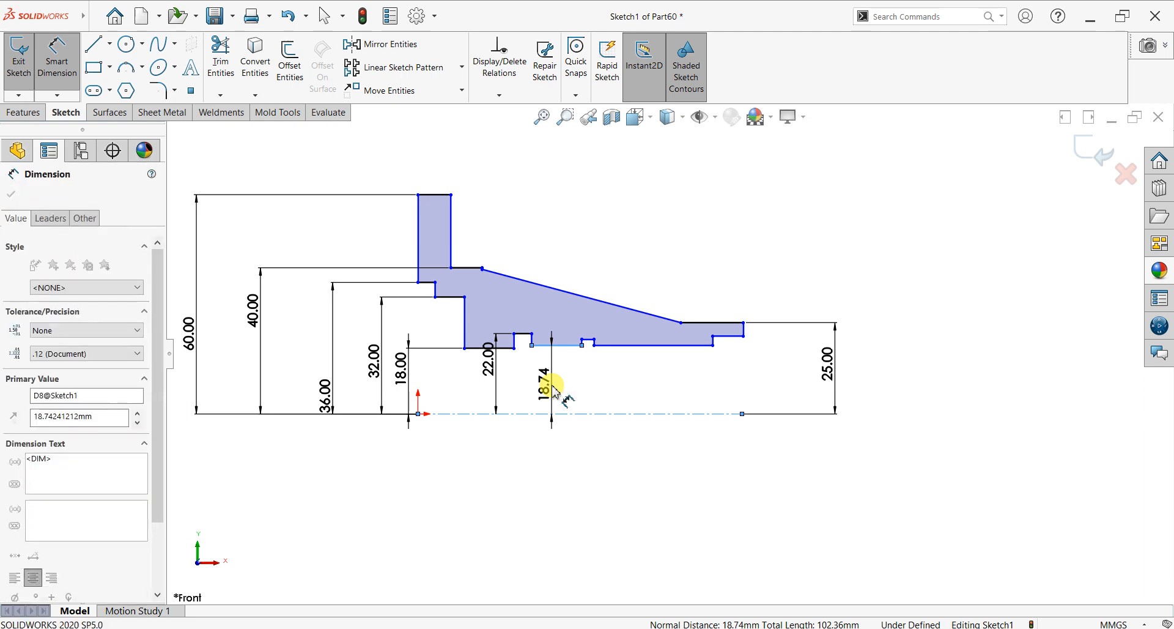
type("18")
key("Return")
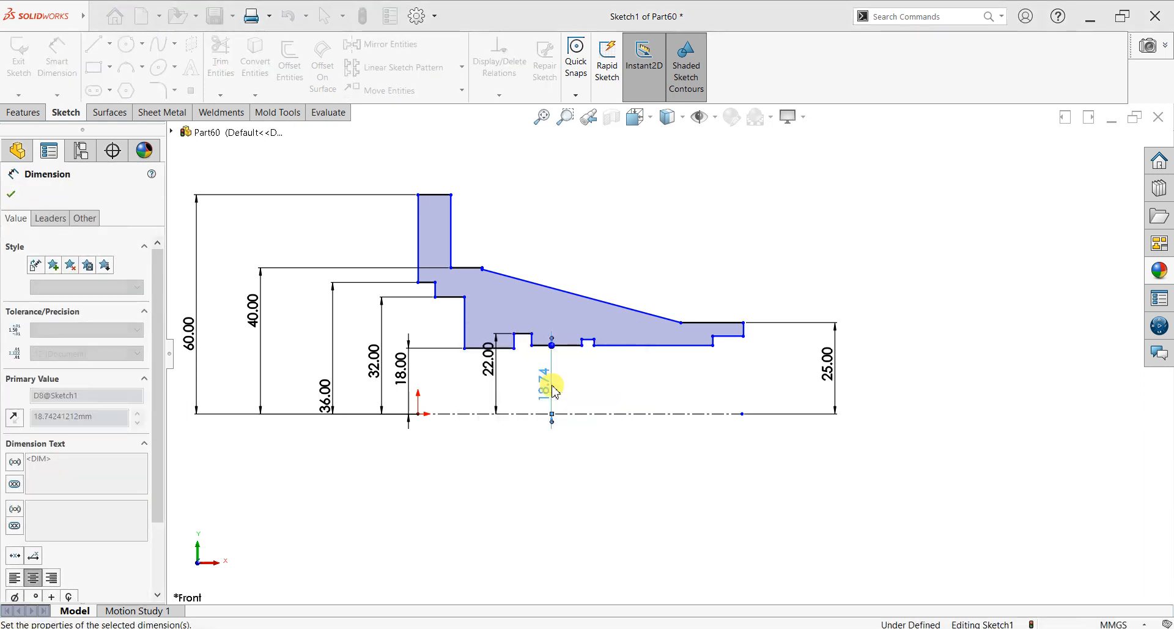
Dimension the long inner edge after the small groove from the centerline and set the distance to 18 mm
left_click(640, 413)
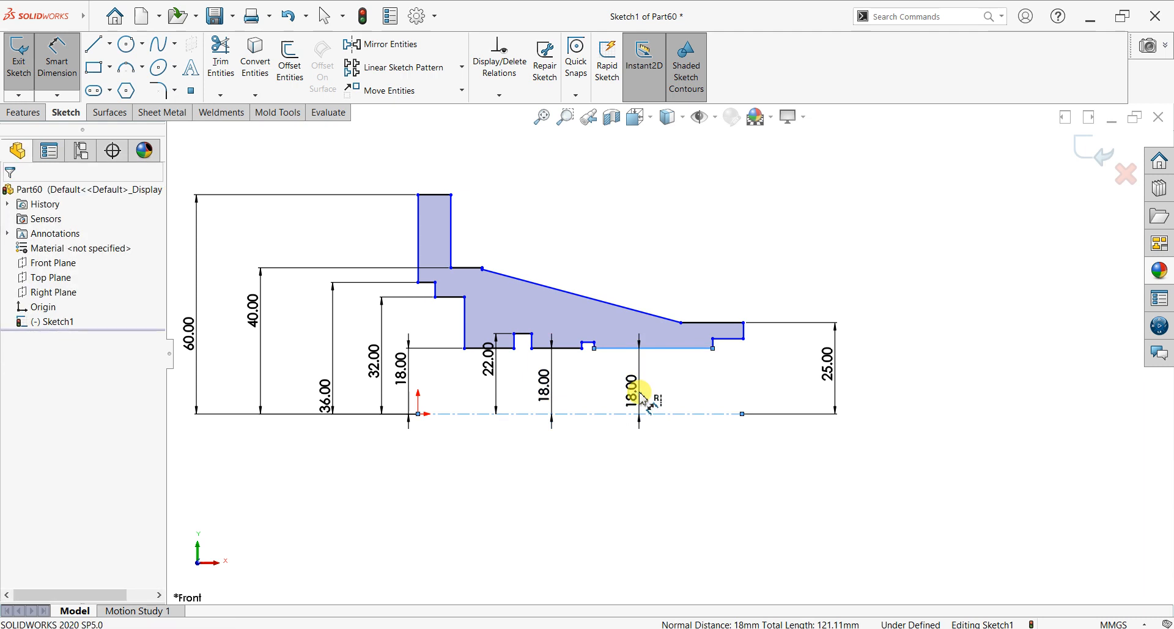
left_click(639, 396)
type("1")
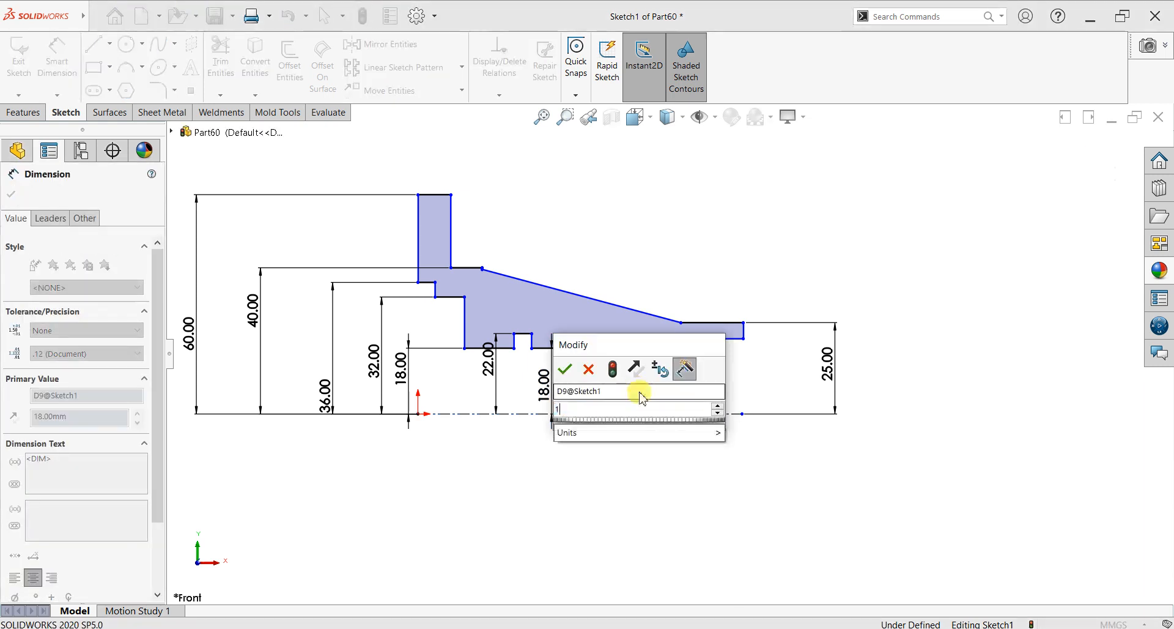
type("8")
key("Return")
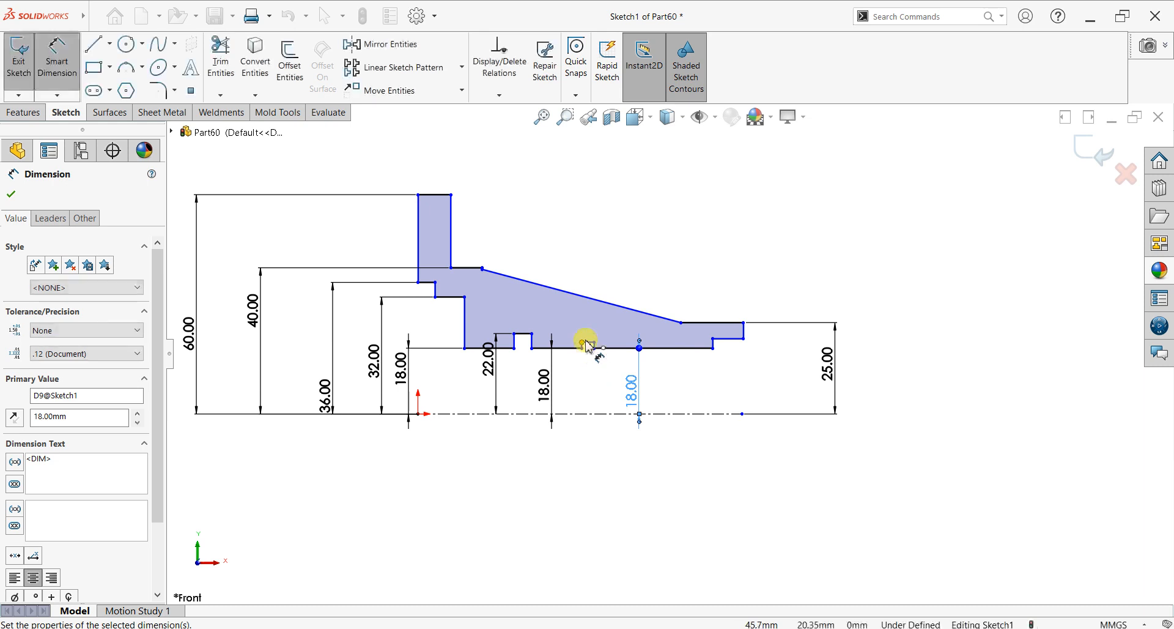
Dimension the top of the small groove from the centerline and set the distance to 20 mm
left_click(583, 343)
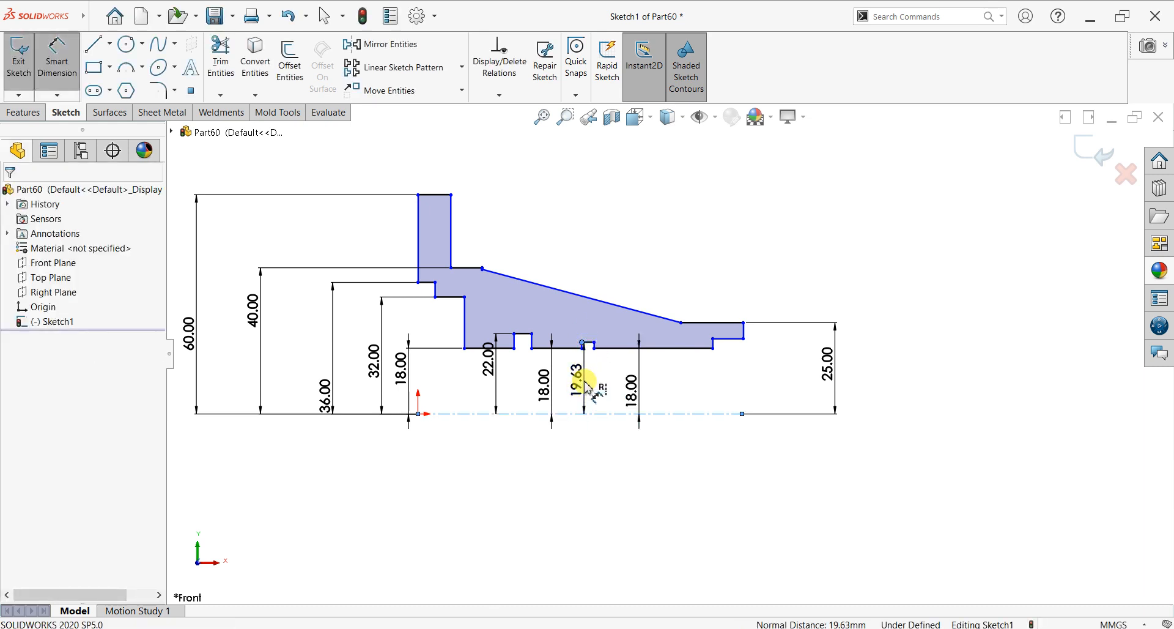
left_click(585, 383)
key("Return")
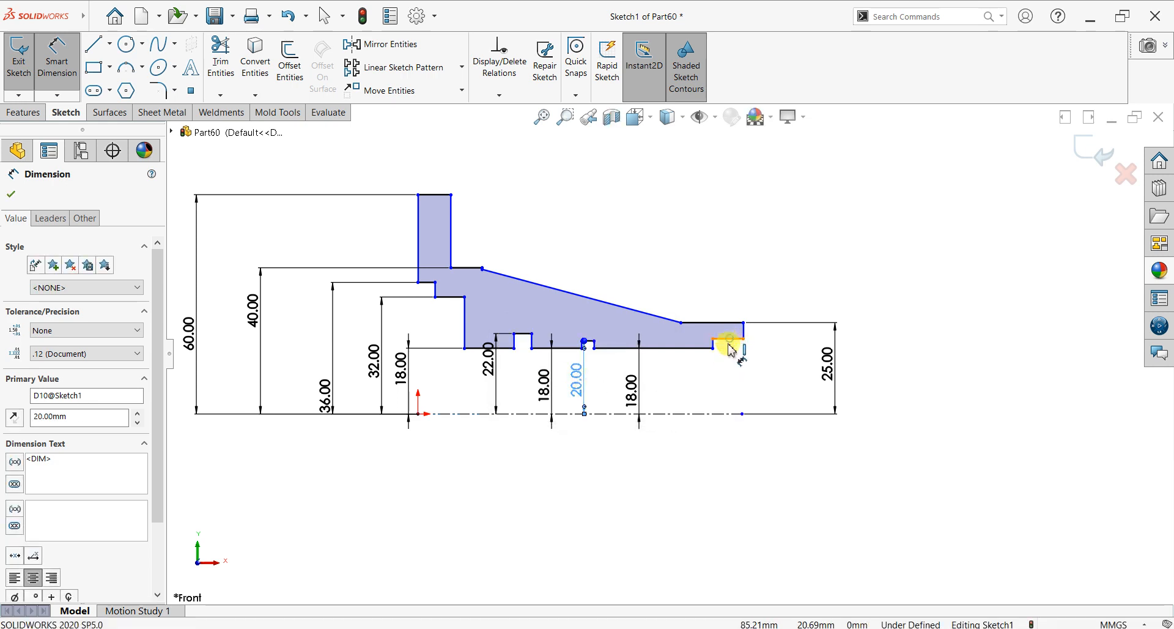
Dimension the inner edge of the far-end step from the centerline and set the distance to 20 mm
left_click(728, 365)
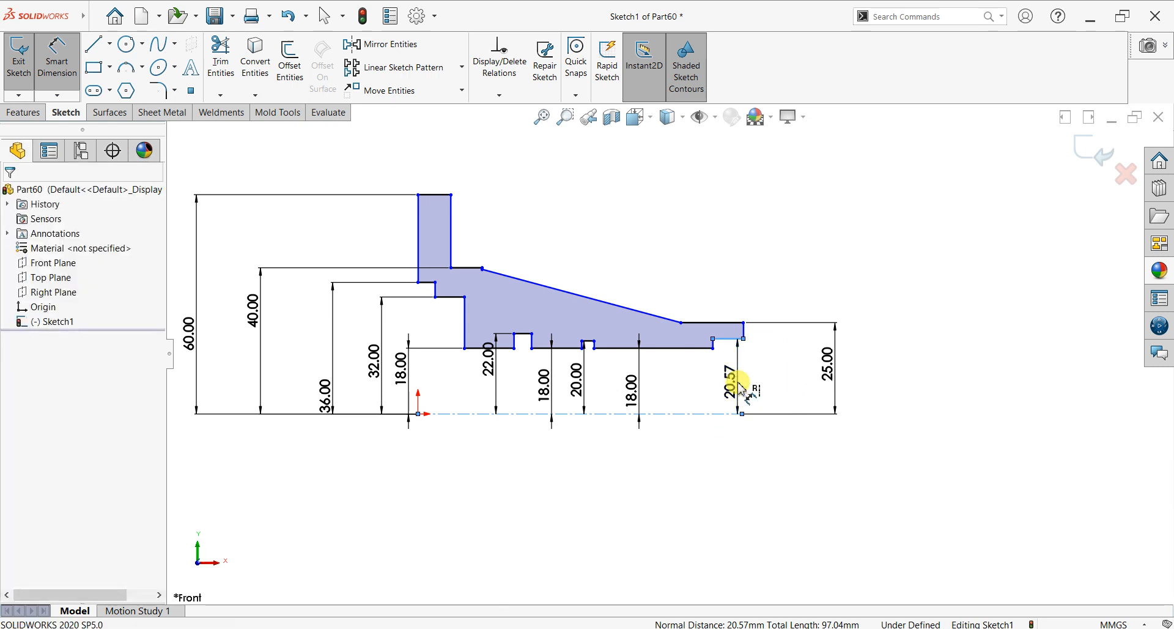
left_click(740, 385)
key("Return")
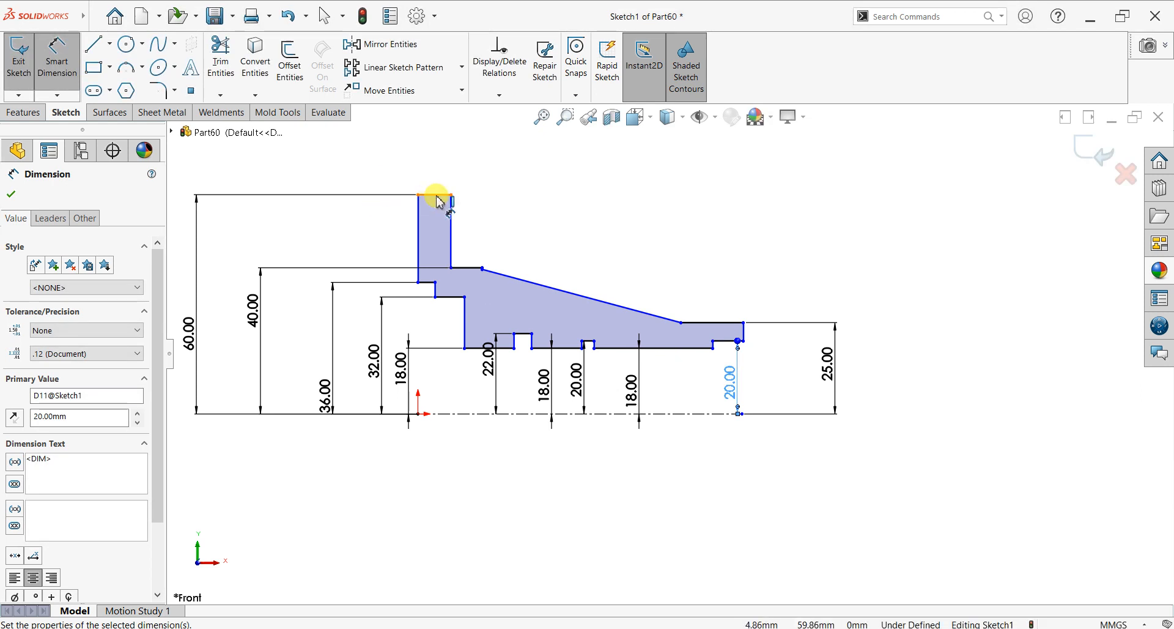
Add a second dimension from the flange's top edge to the centerline and make it driven
left_click(435, 174)
left_click(438, 175)
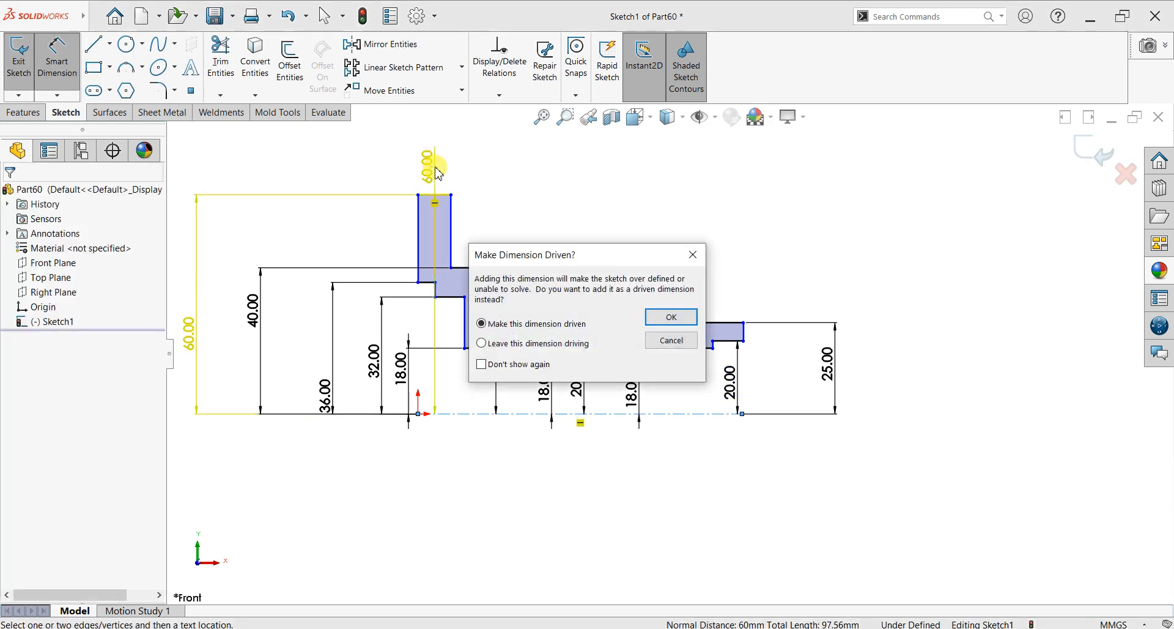
left_click(670, 315)
Try to edit the value of the driven flange-height dimension
left_click(435, 184)
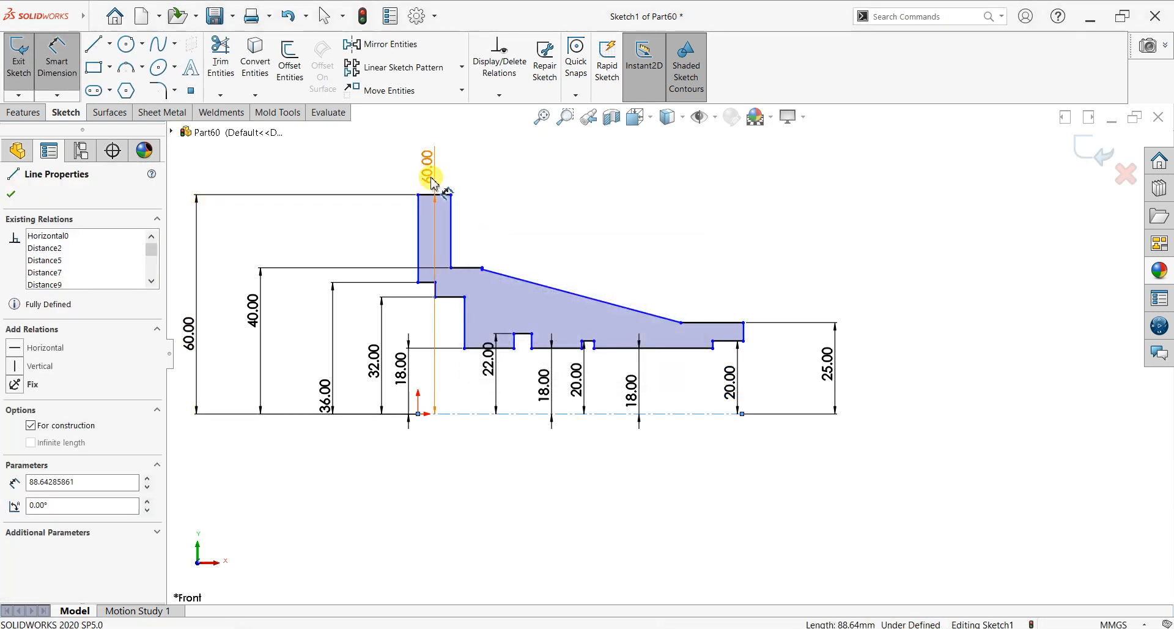
double_click(428, 173)
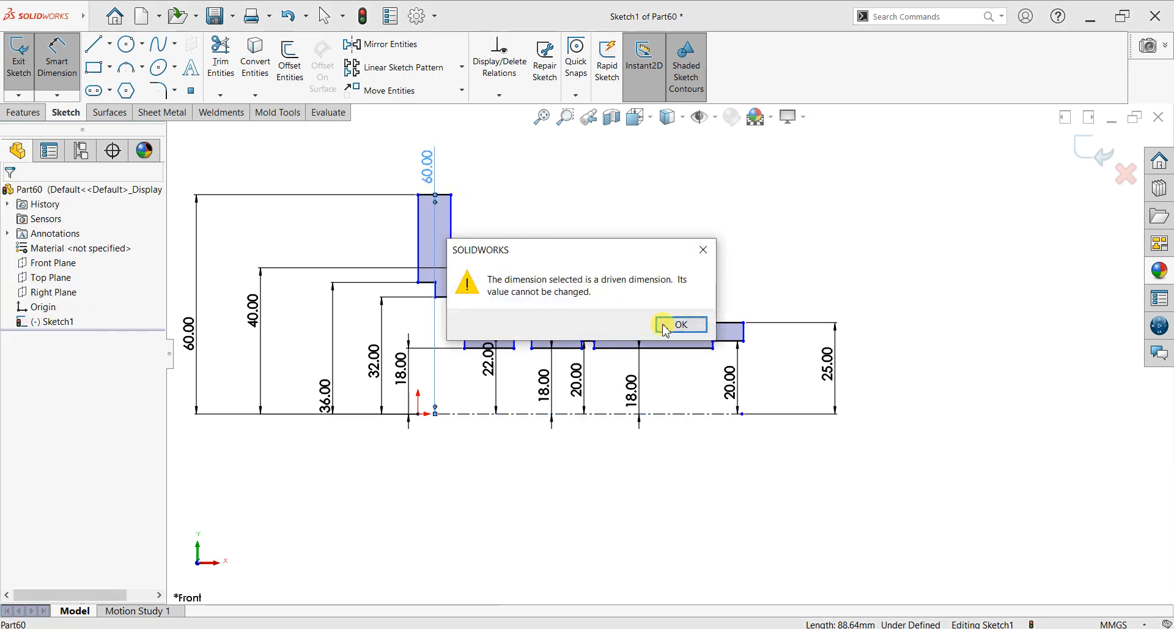
left_click(667, 327)
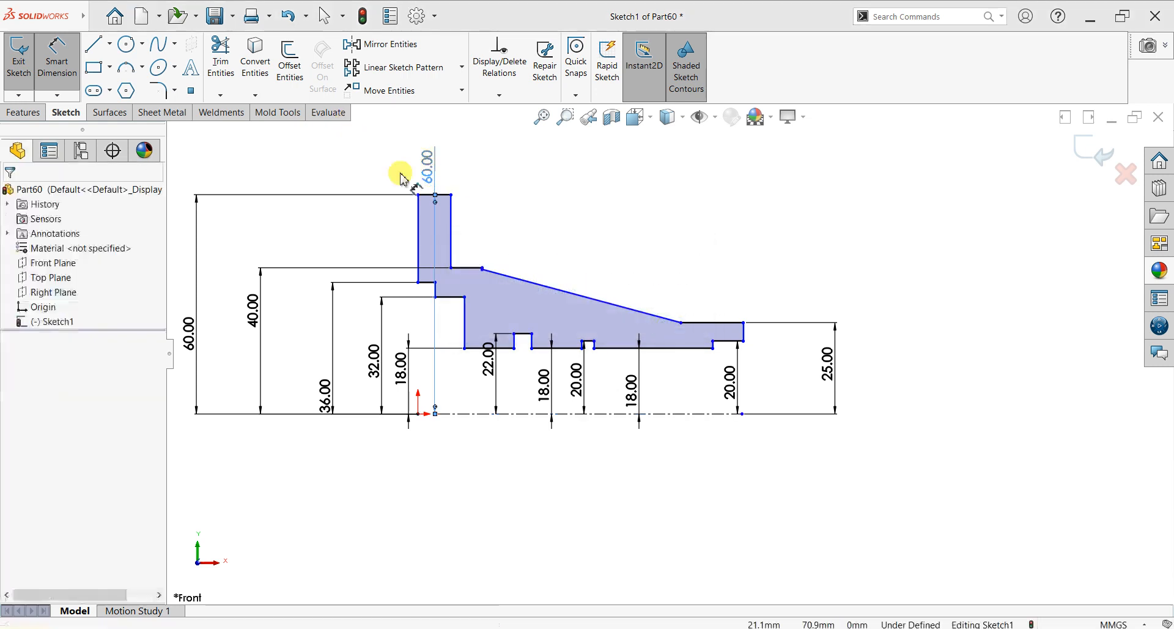
key("Escape")
double_click(428, 174)
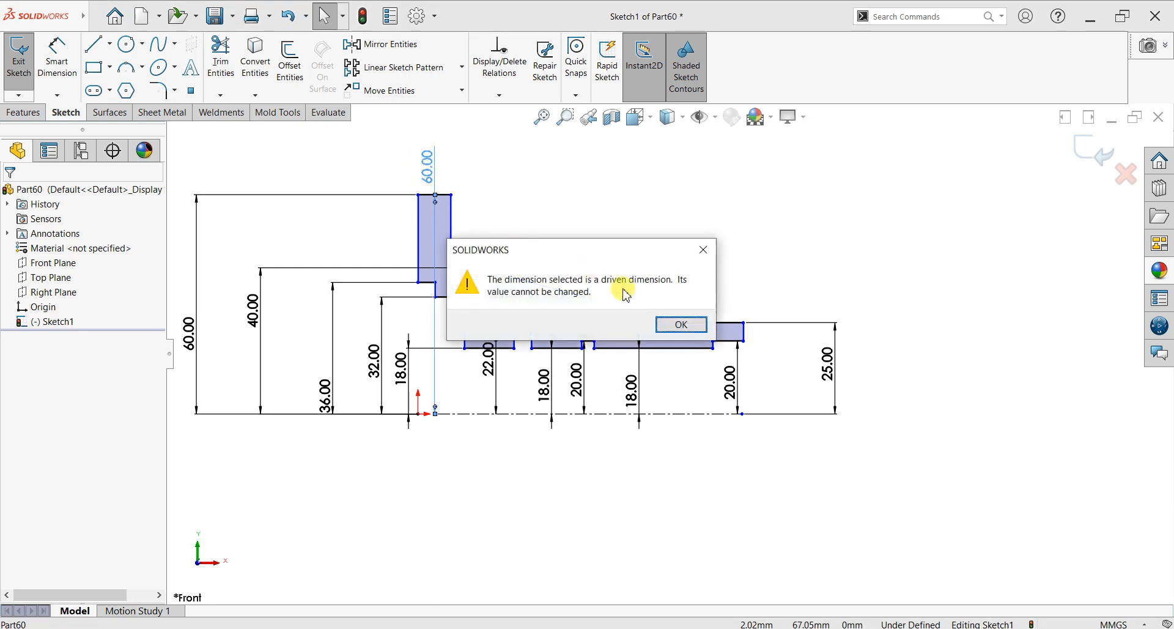
left_click(669, 328)
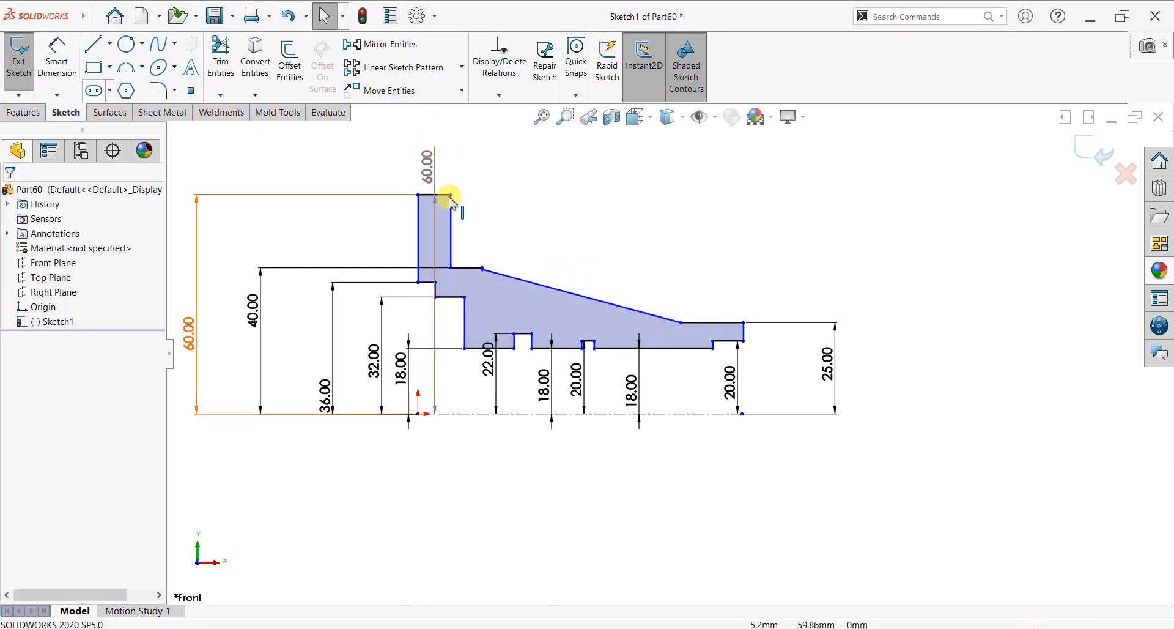
Move the driven flange-height dimension out of the profile to the space beside the flange's outer face
left_click_drag(428, 163, 337, 181)
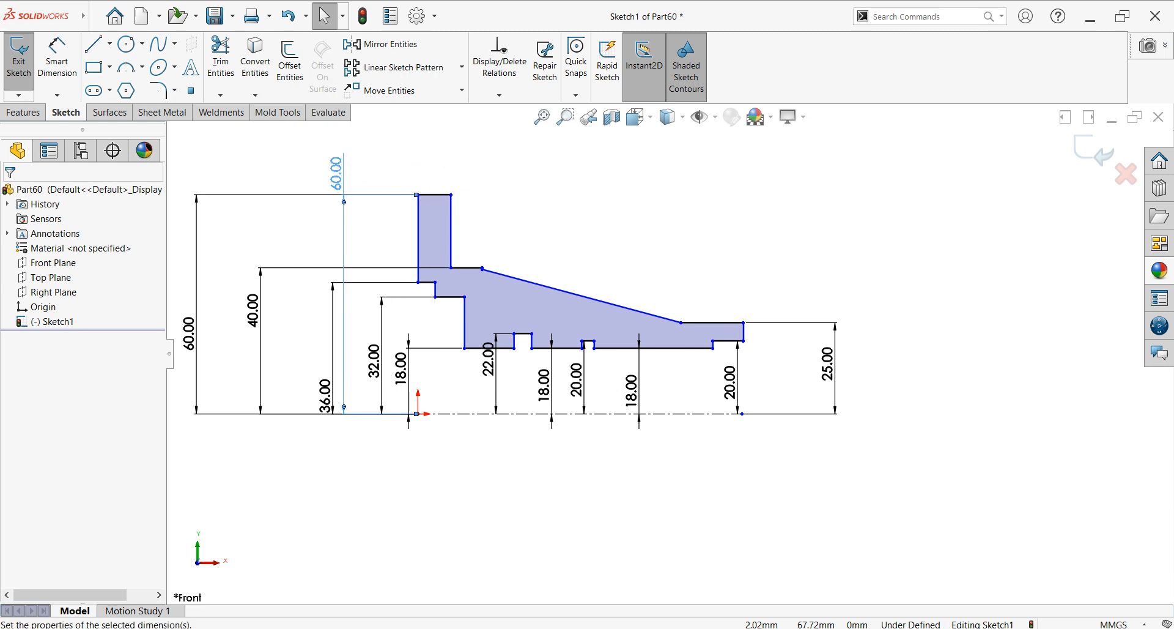
Delete the redundant driven flange-height dimension, and dimension the flange's top edge with a thickness of 8 mm
key("Delete")
left_click(57, 58)
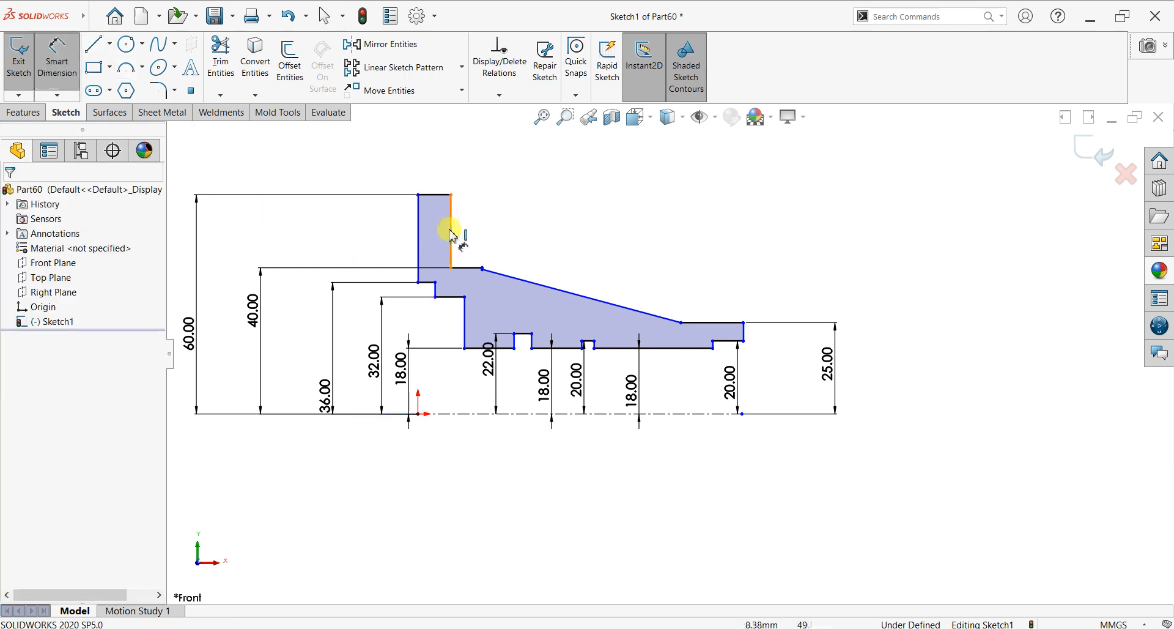
left_click(445, 164)
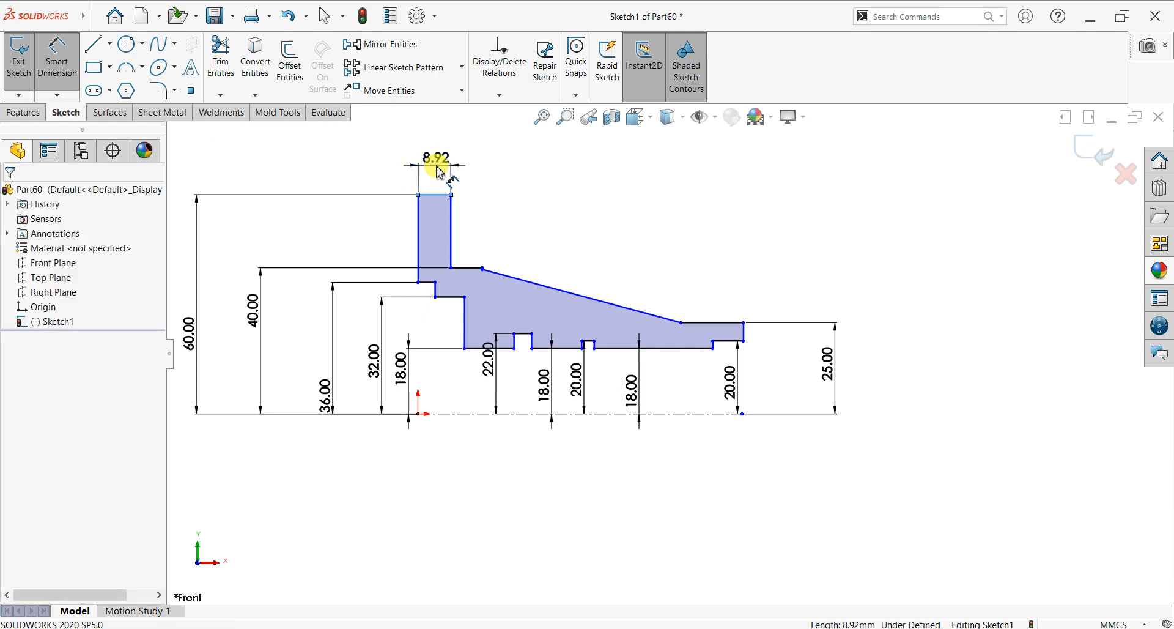
left_click(439, 172)
type("8")
key("Return")
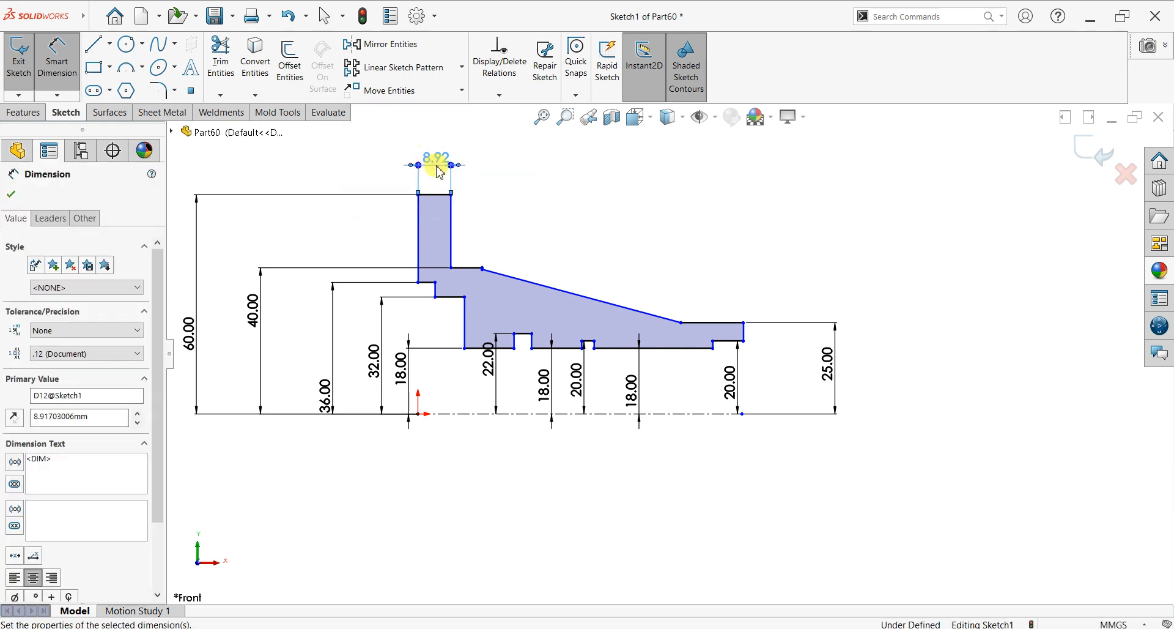
Dimension the horizontal shoulder between the flange and the tapered section, setting its length to 10 mm
left_click(469, 247)
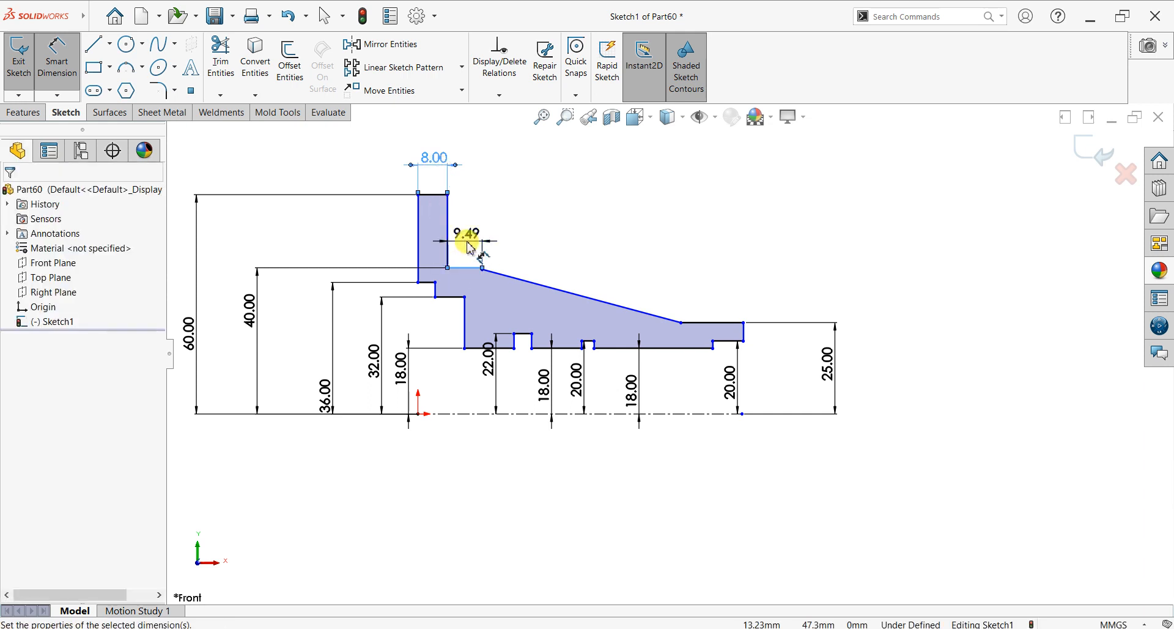
left_click(469, 247)
type("10")
key("Return")
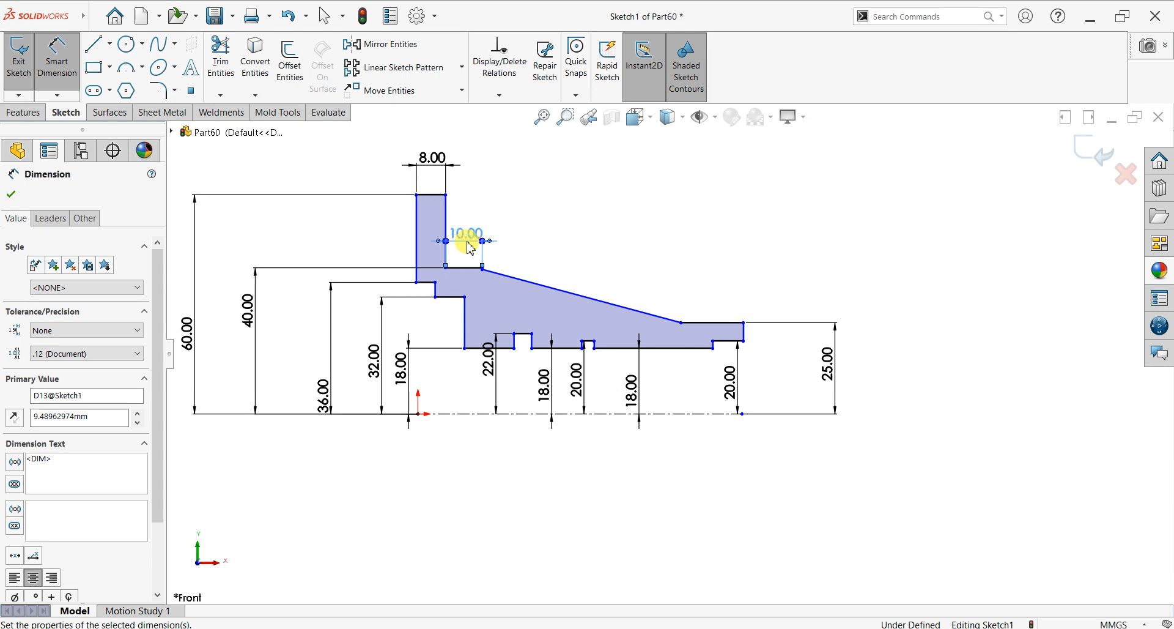
Dimension the taper's upper start point from the centerline and set its height to 35 mm
scroll(487, 289, "down", 5)
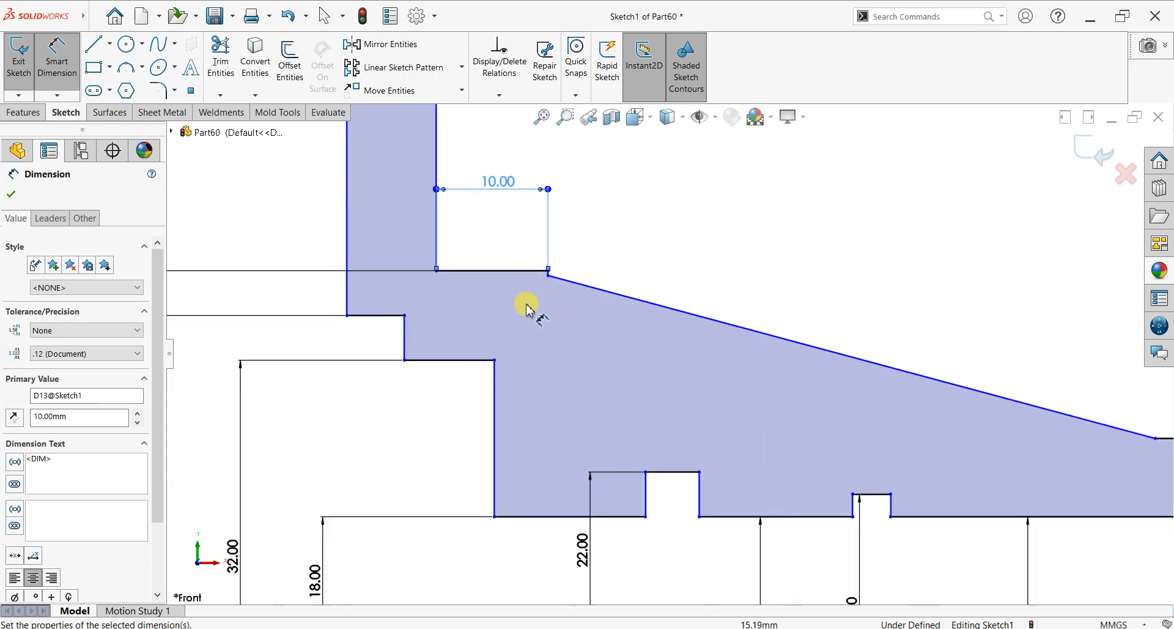
left_click(569, 486)
scroll(567, 480, "up", 3)
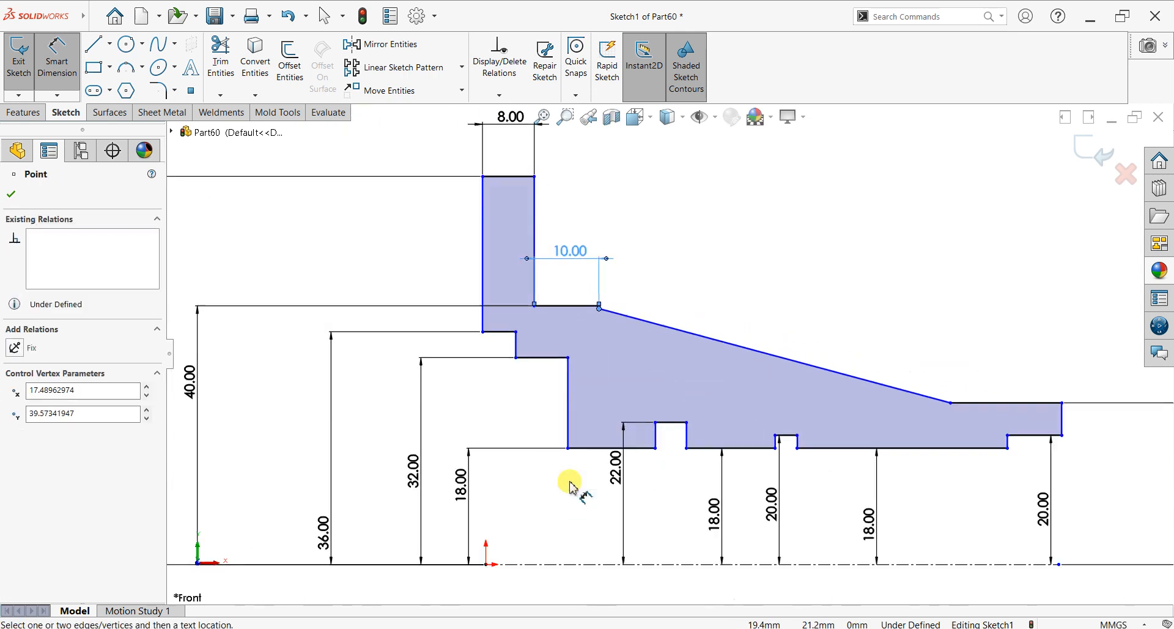
left_click(586, 563)
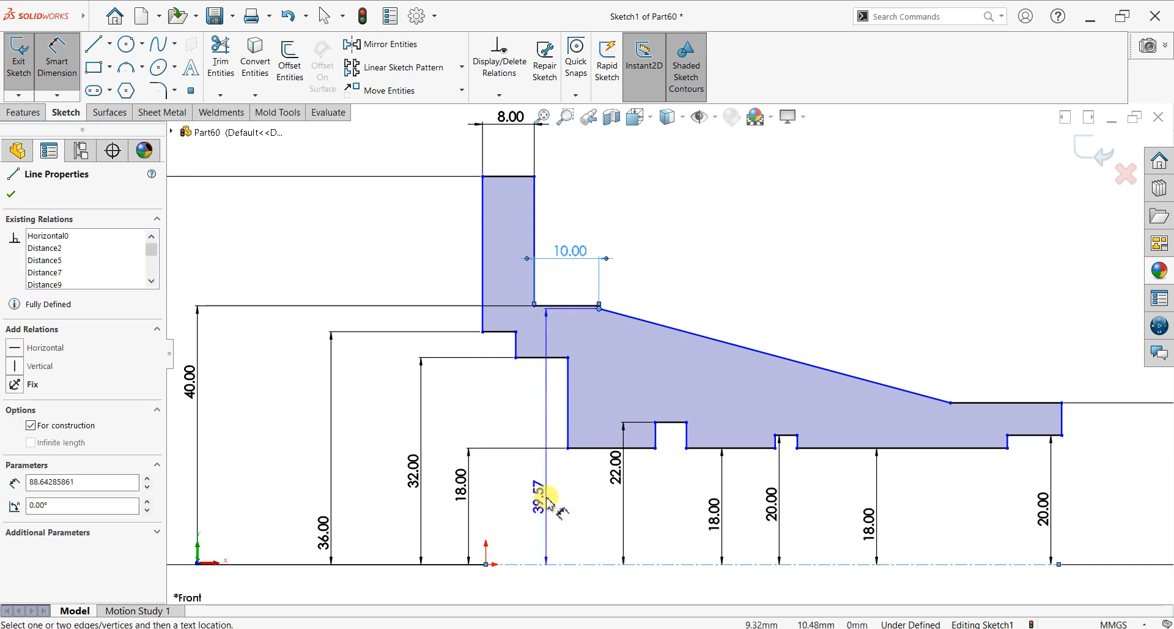
left_click(599, 484)
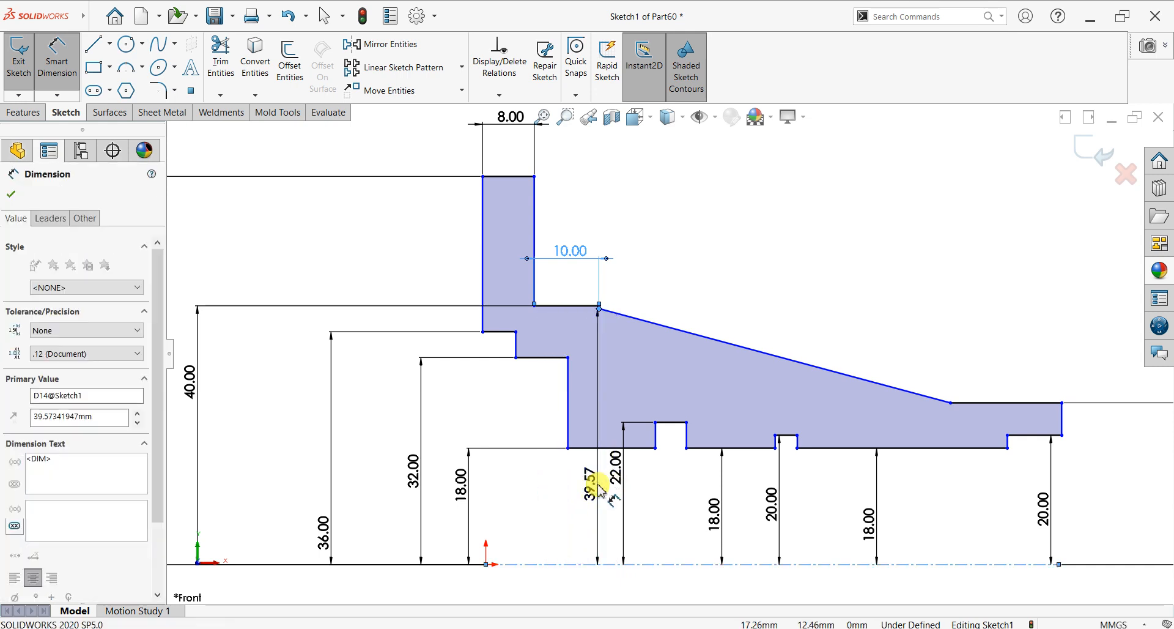
type("3")
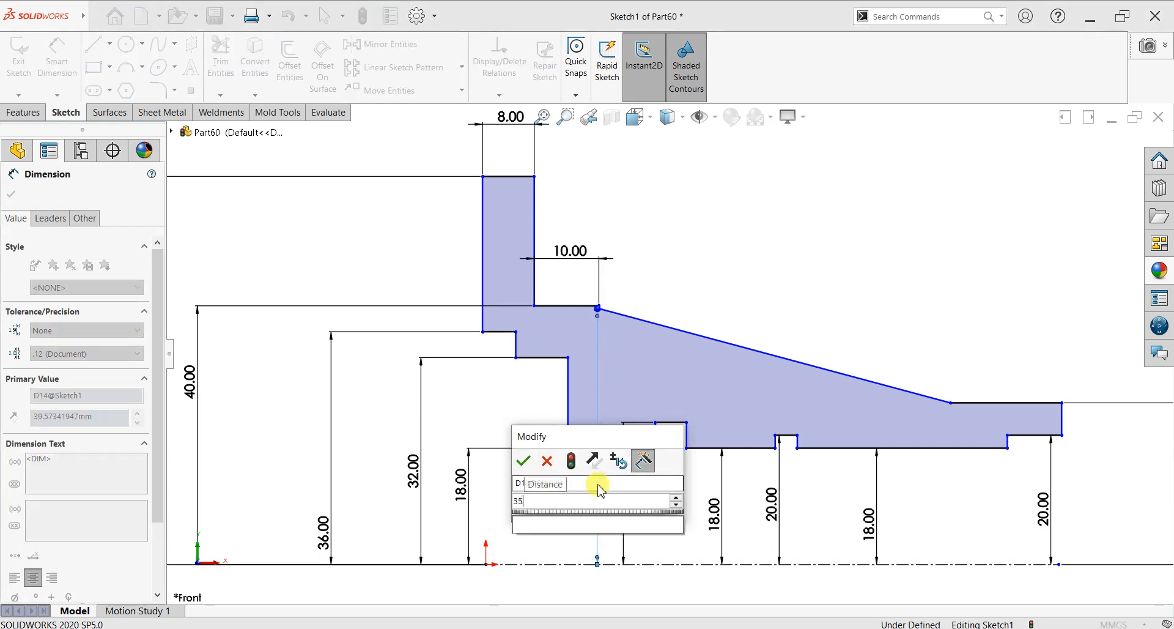
type("5")
key("Return")
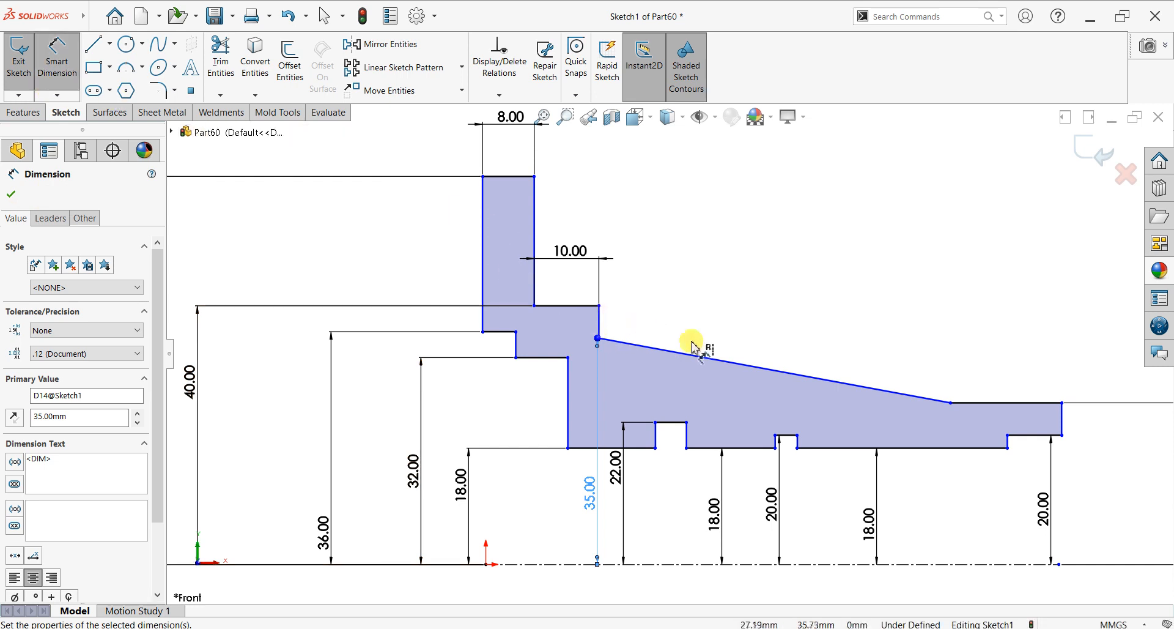
Dimension the two inner steps at the flange end, setting the outer one's length to 5 mm and the next one's to 8 mm
key("f")
left_click(567, 341)
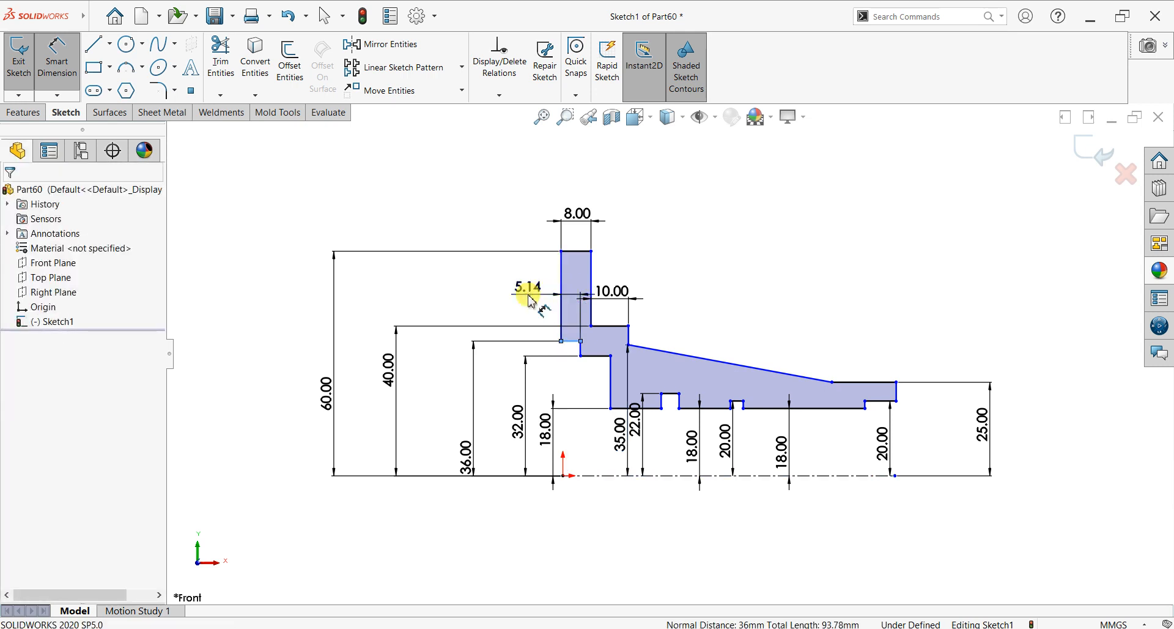
left_click(530, 299)
key("Return")
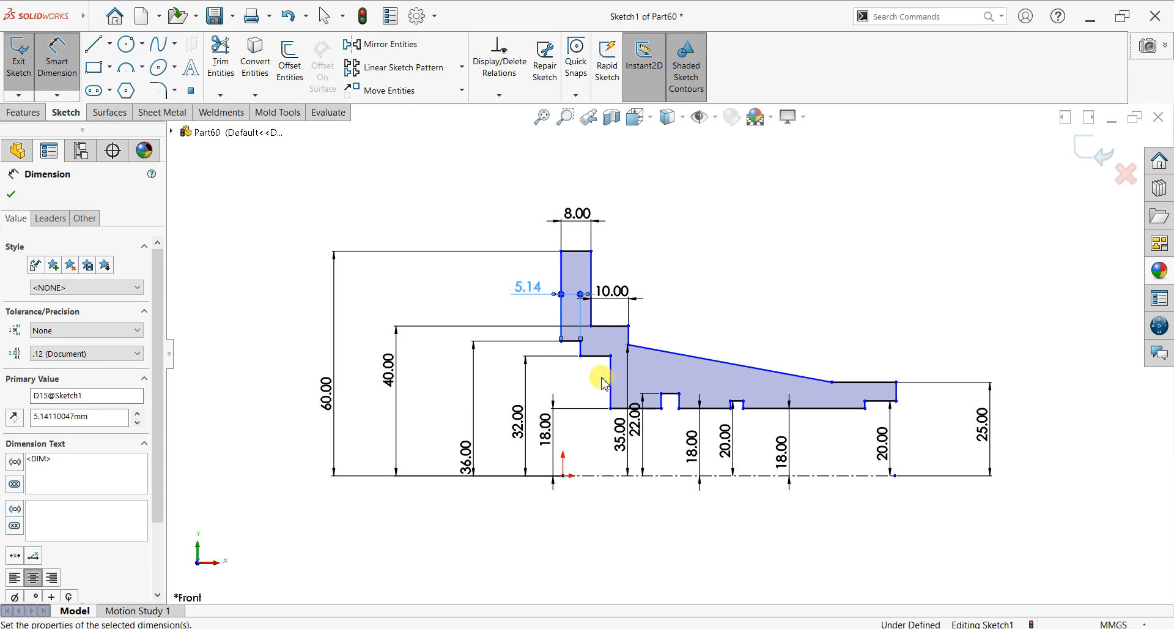
left_click(595, 356)
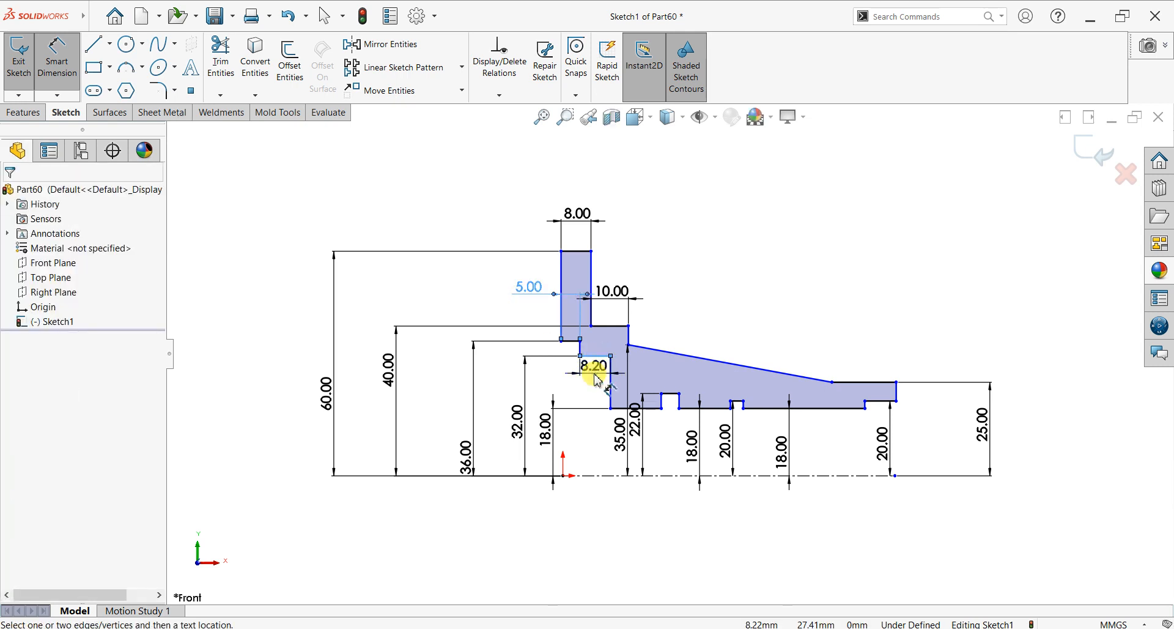
left_click(598, 379)
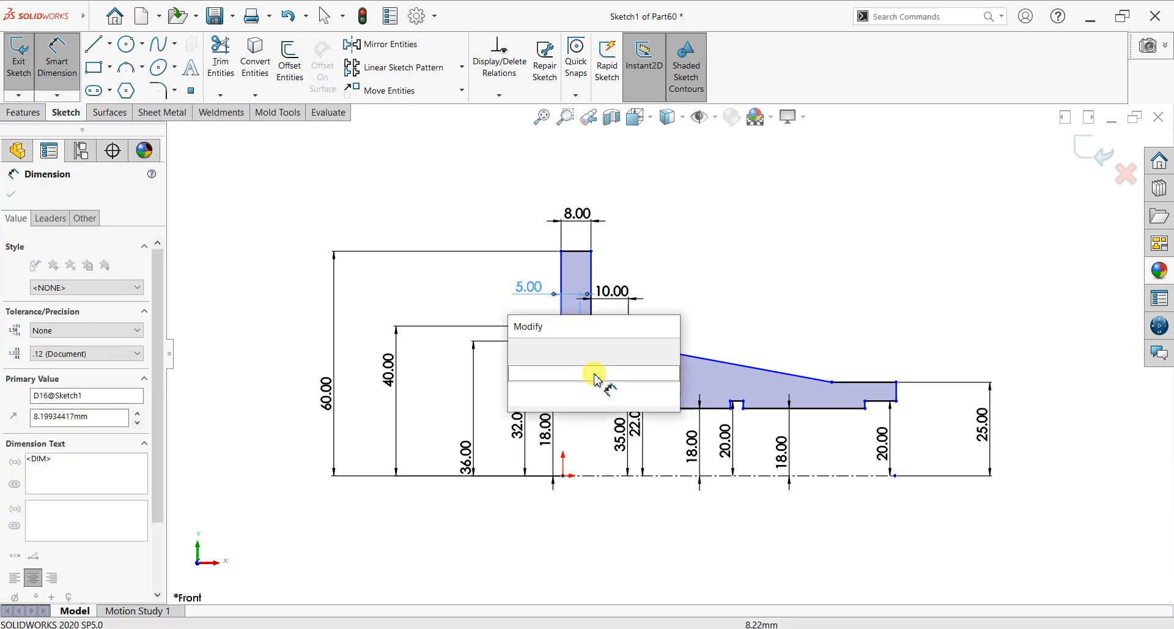
key("Return")
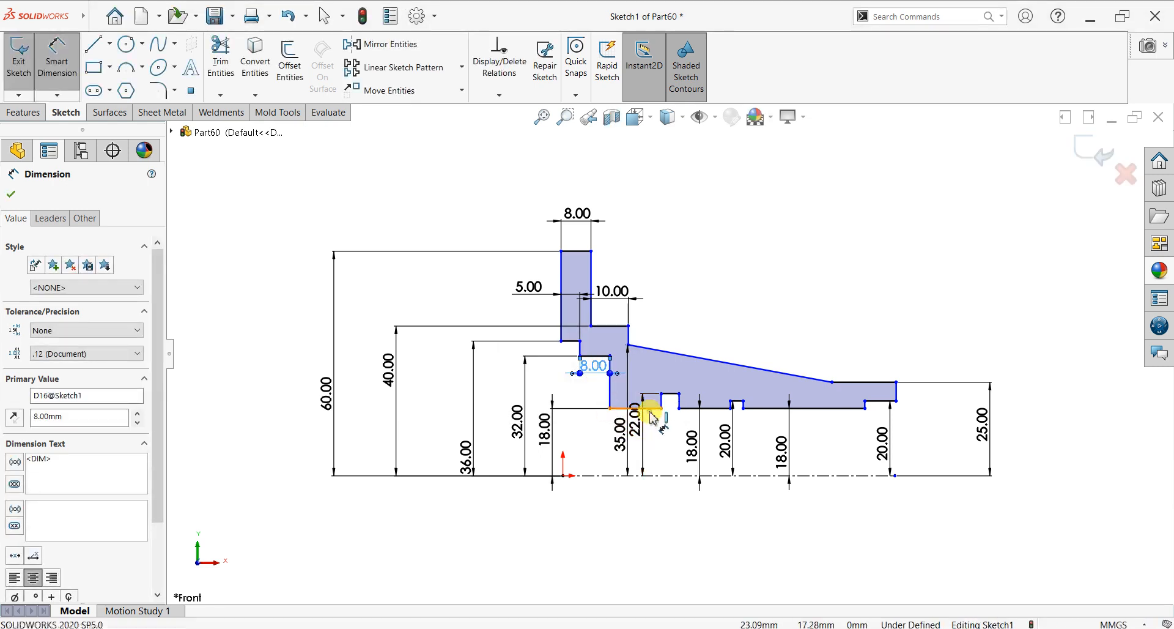
Set the length of the bore edge before the first groove to 12 mm and the first groove's width to 5 mm
left_click(653, 463)
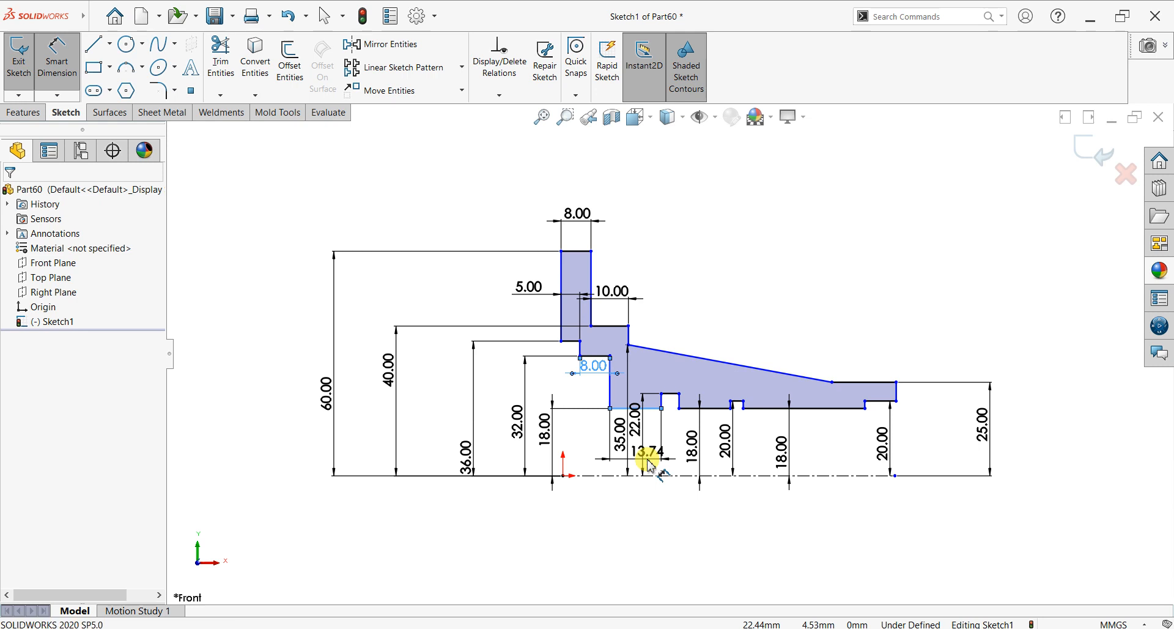
left_click(650, 465)
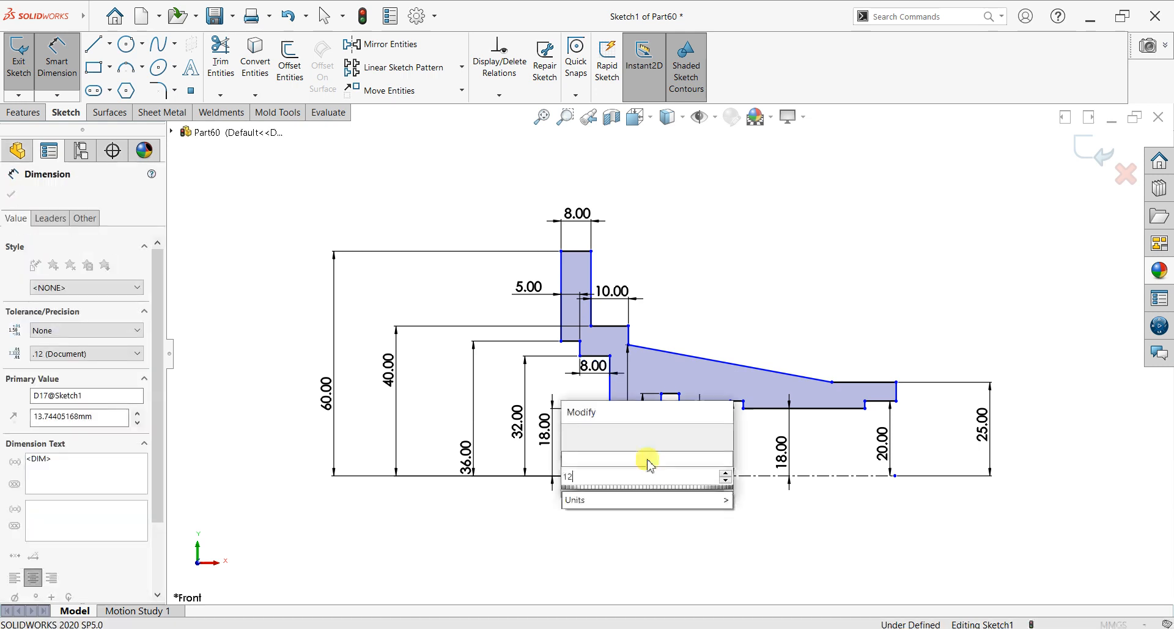
key("Return")
left_click(668, 395)
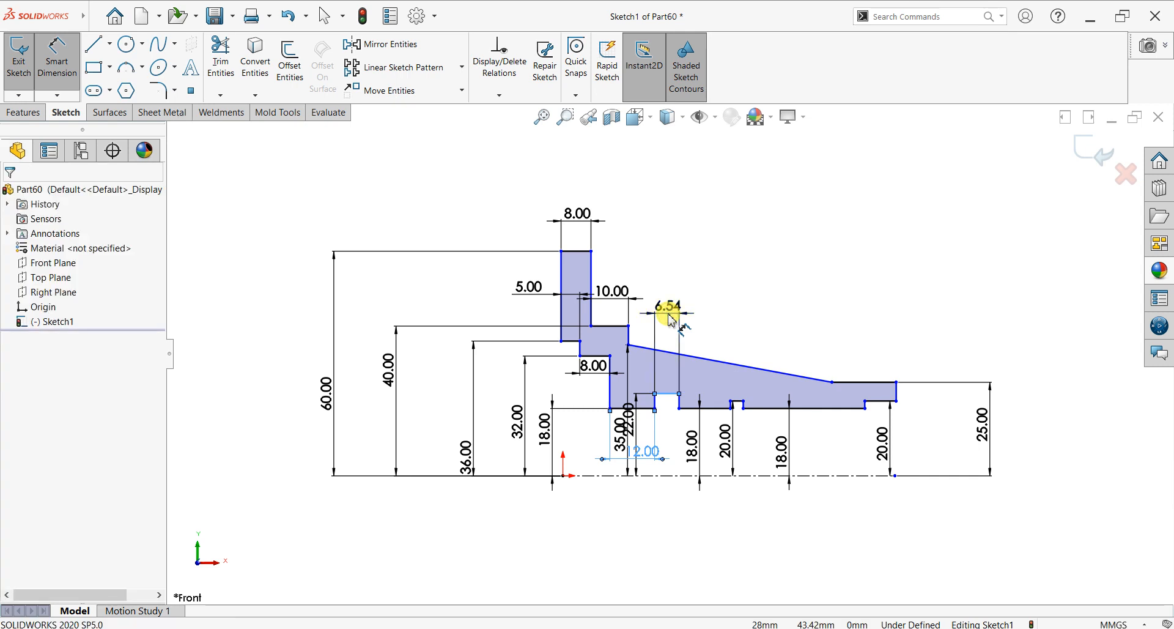
left_click(671, 319)
key("Return")
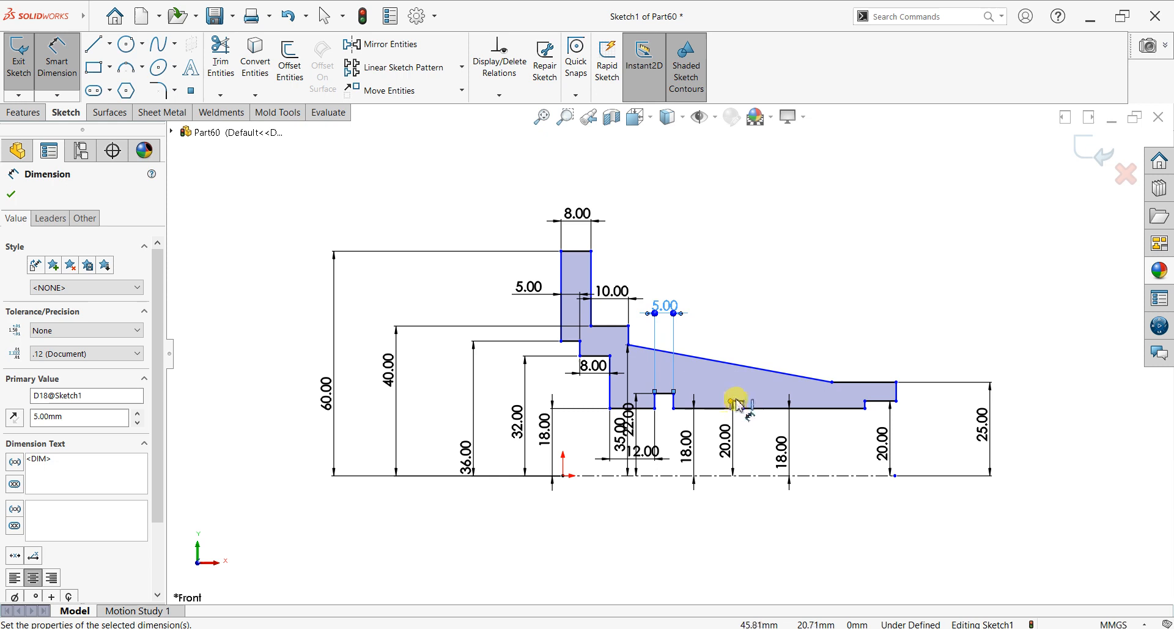
Dimension the second, smaller inner groove and set its width to 2 mm
left_click(739, 404)
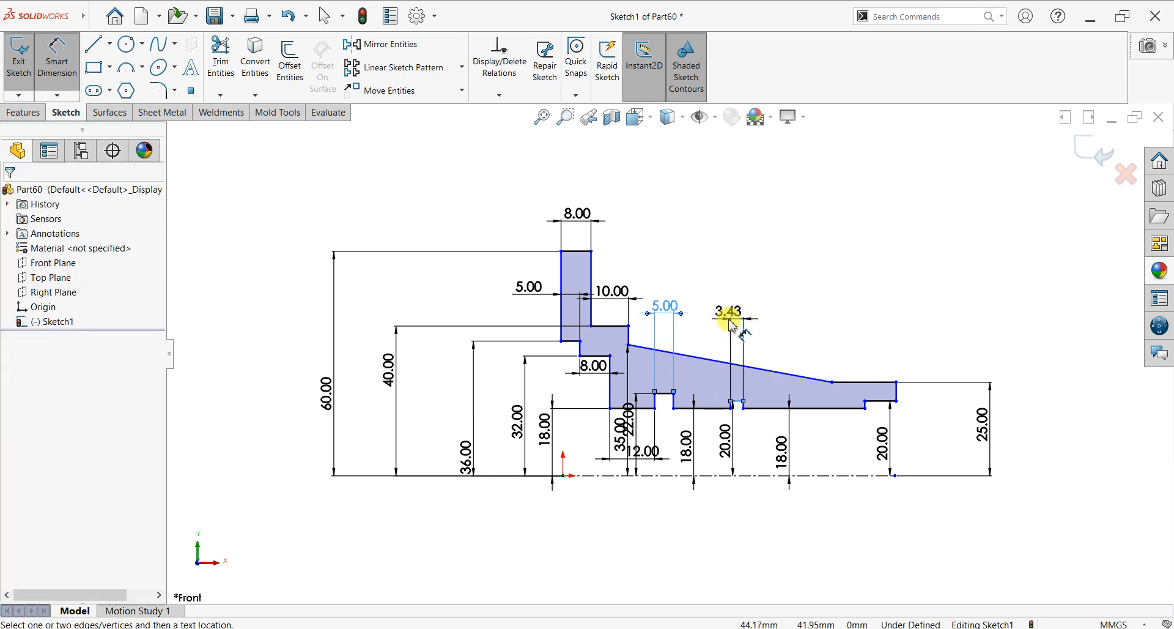
left_click(730, 320)
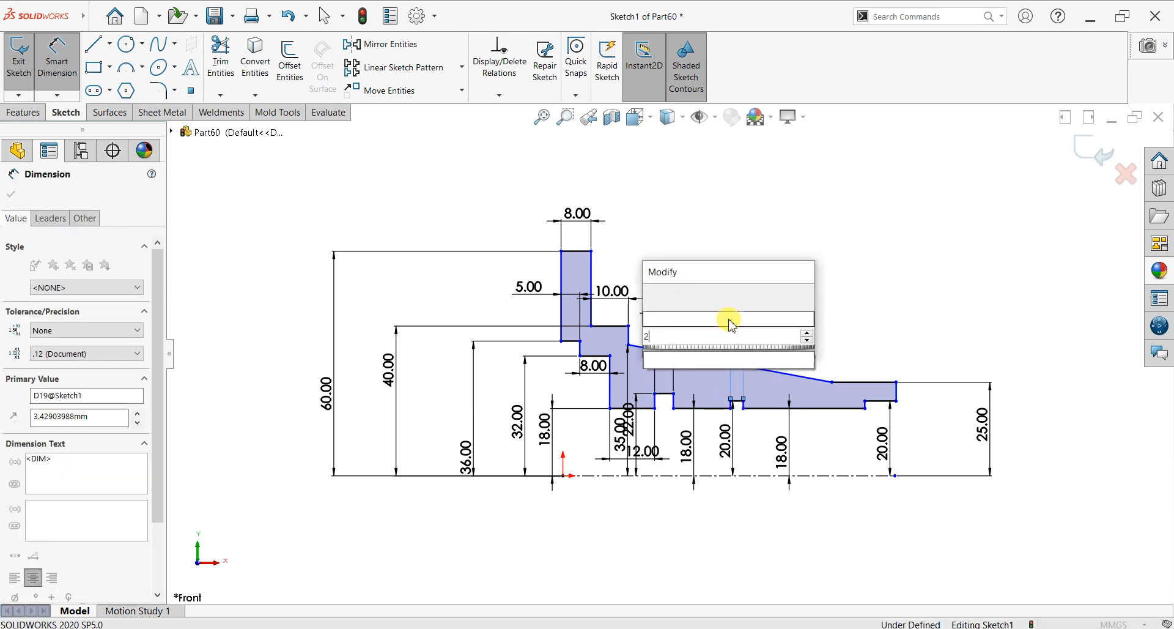
key("Return")
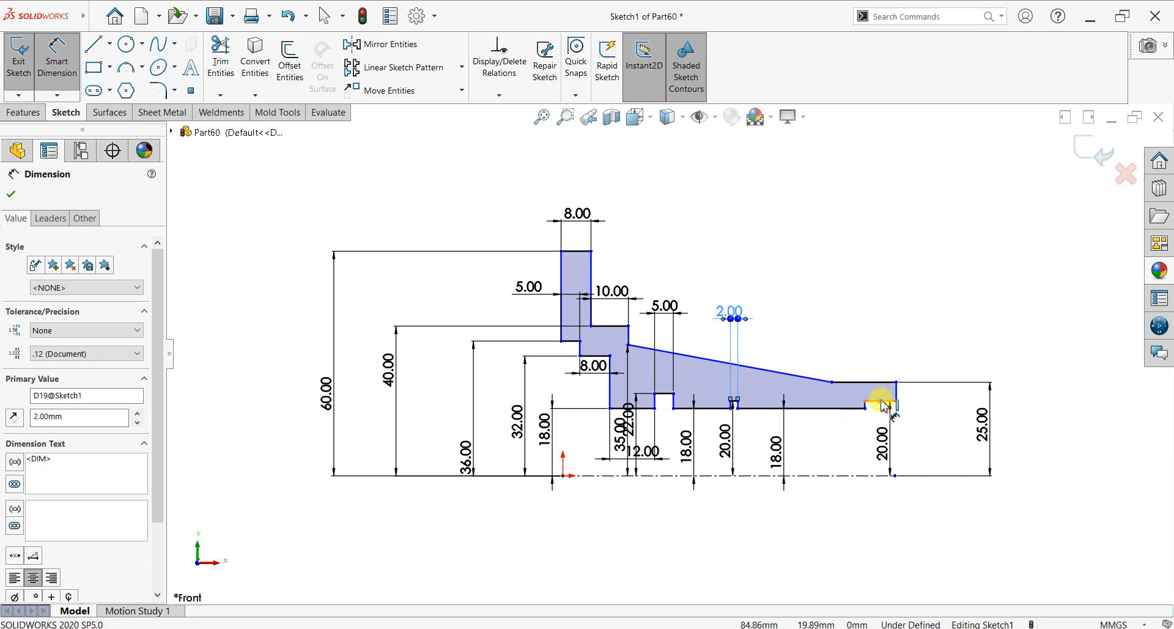
Dimension the inner edge of the far-end step horizontally and set its length to 10 mm
left_click(872, 337)
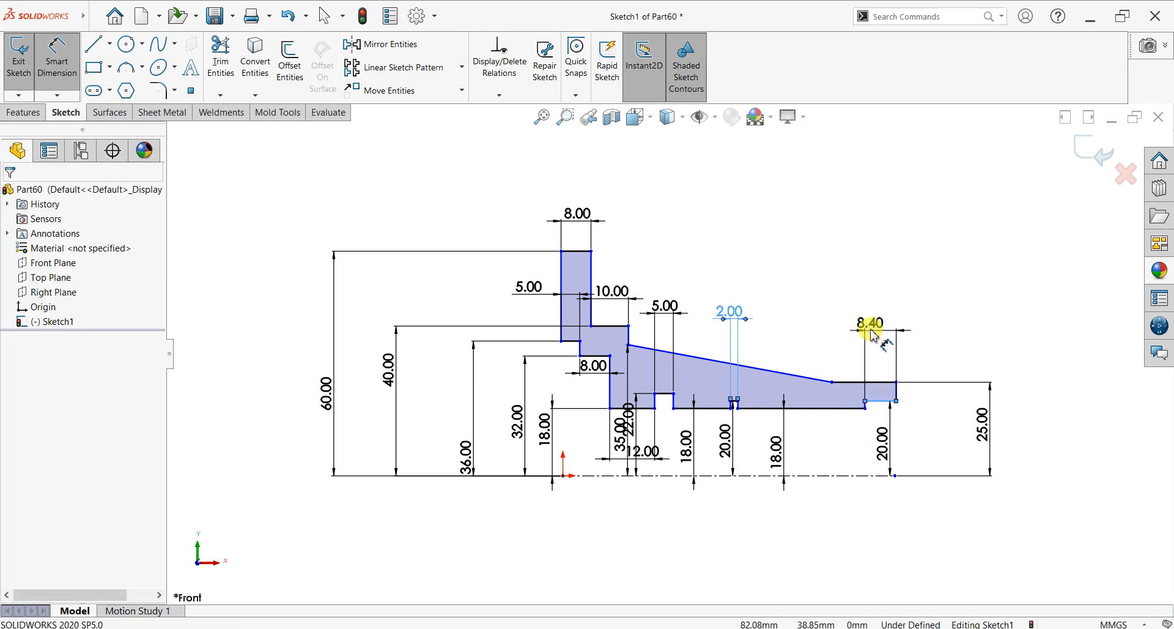
left_click(871, 333)
type("4")
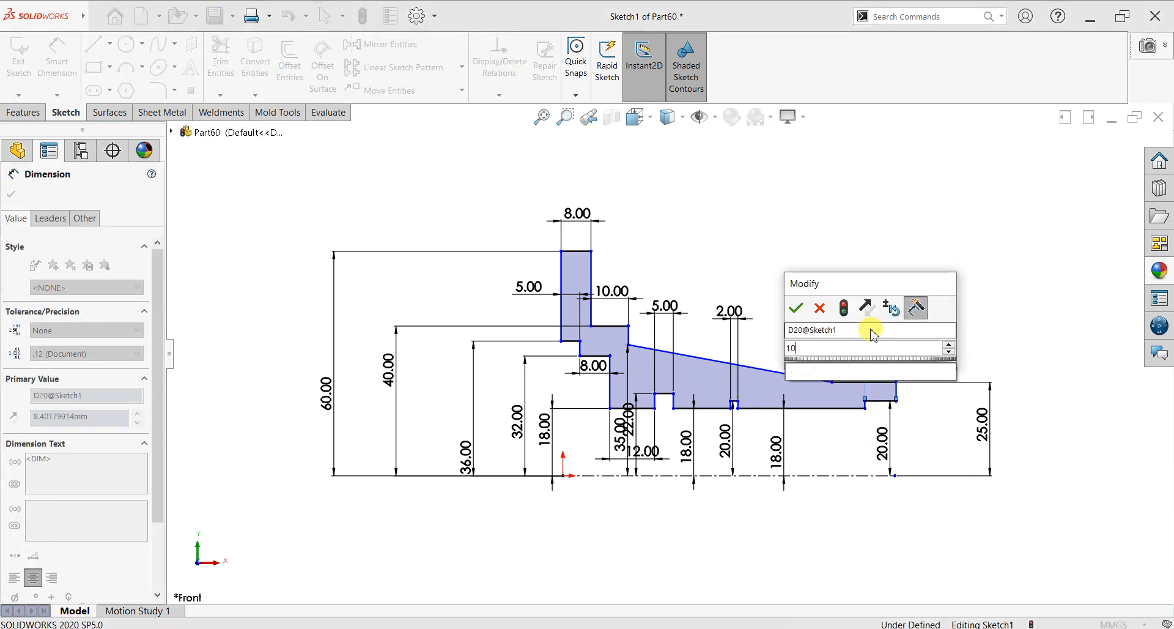
key("Return")
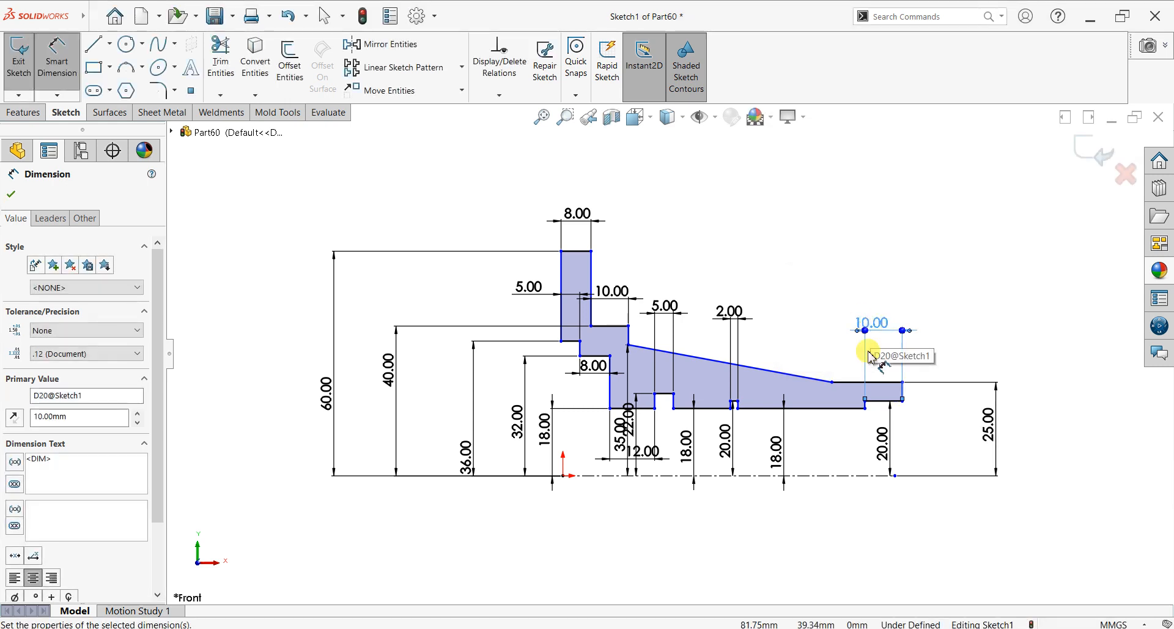
Dimension the profile's overall length from the flange's outer face to the far end face, setting it to 95 mm
left_click(561, 293)
left_click(903, 395)
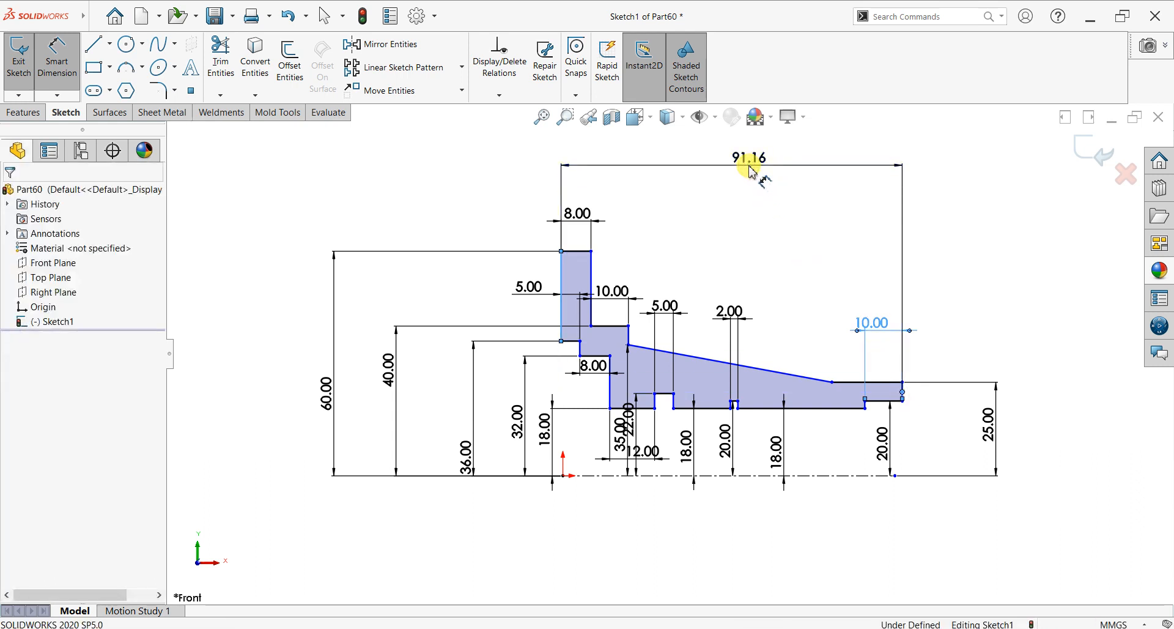
left_click(752, 171)
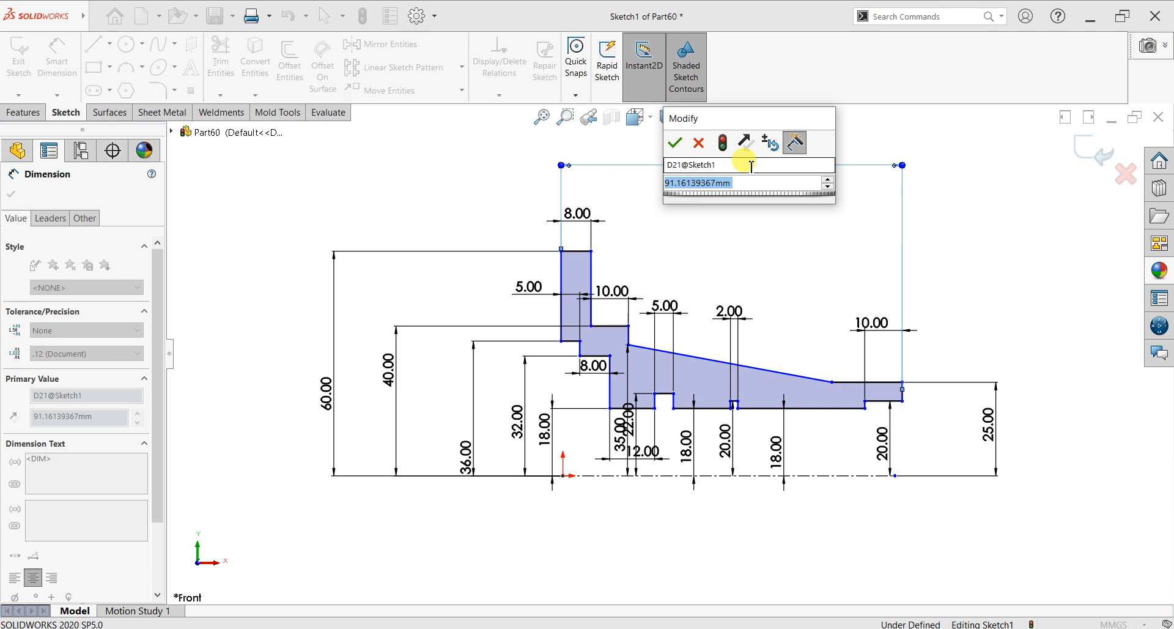
type("90")
key("Return")
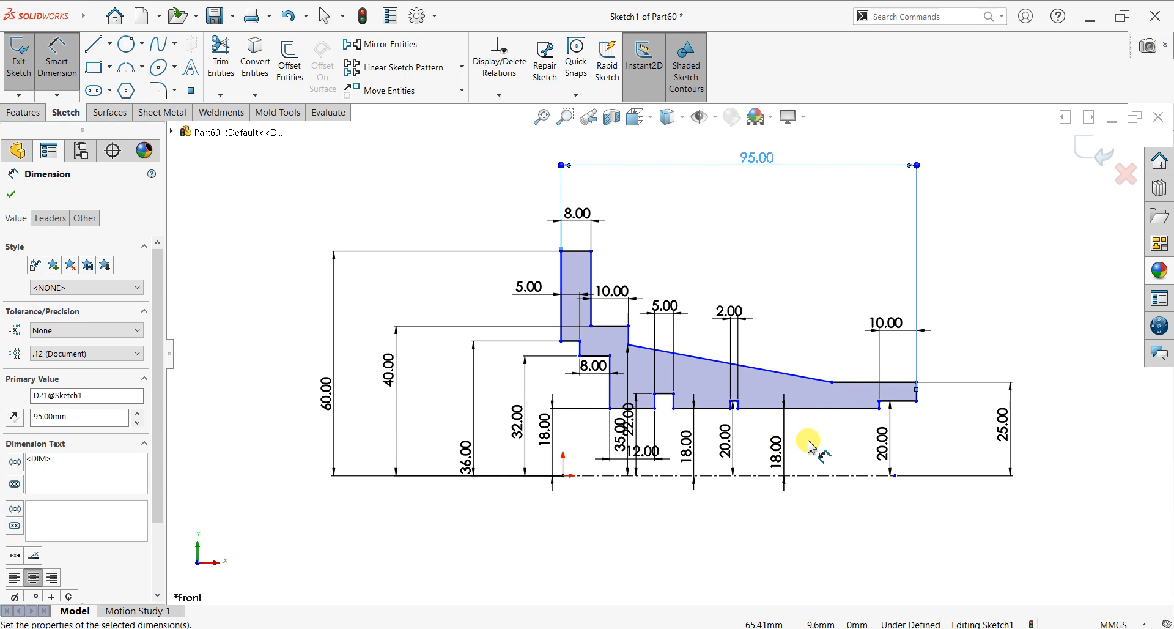
Dimension the bore edge between the second groove and the far-end step, setting its length to 35 mm, and finish dimensioning
left_click(802, 408)
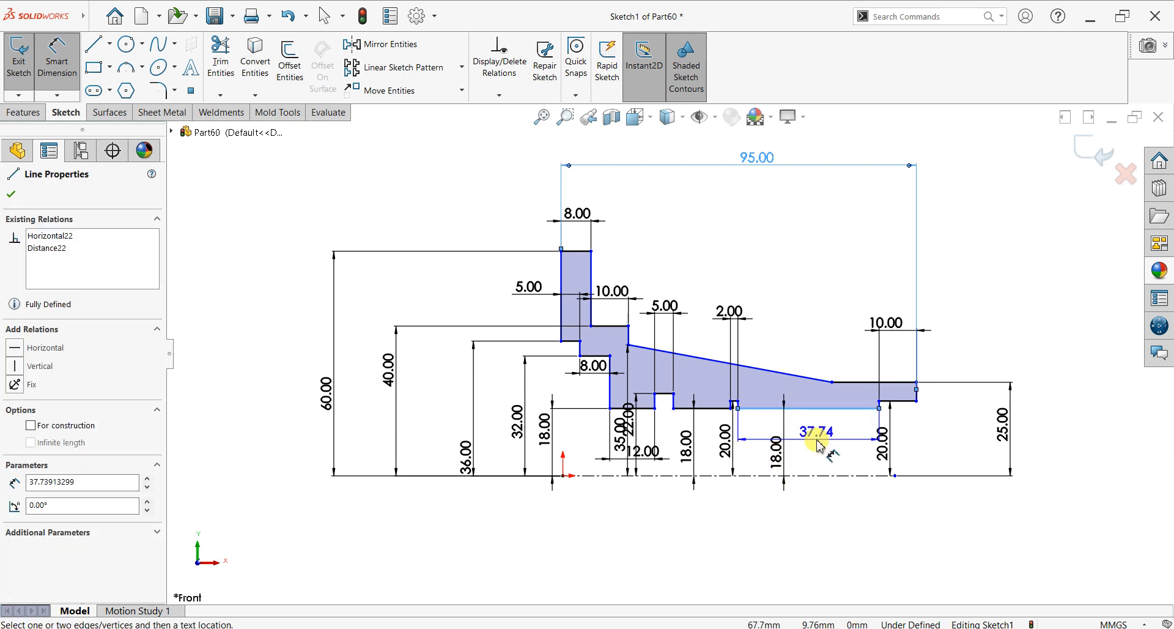
left_click(817, 441)
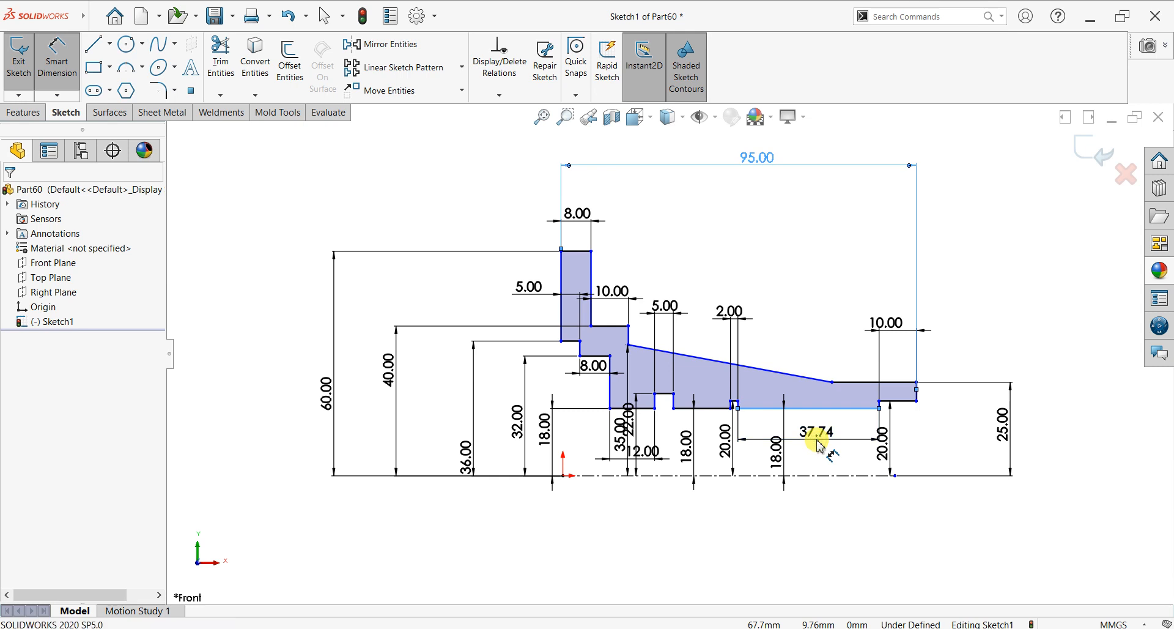
double_click(820, 445)
type("35")
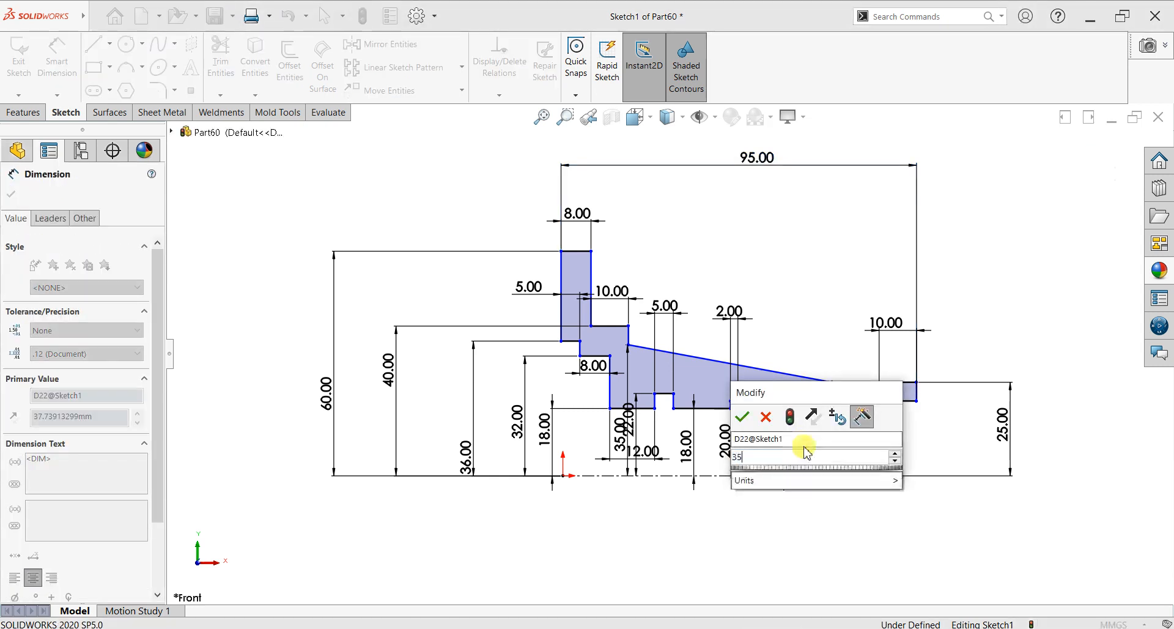
key("Return")
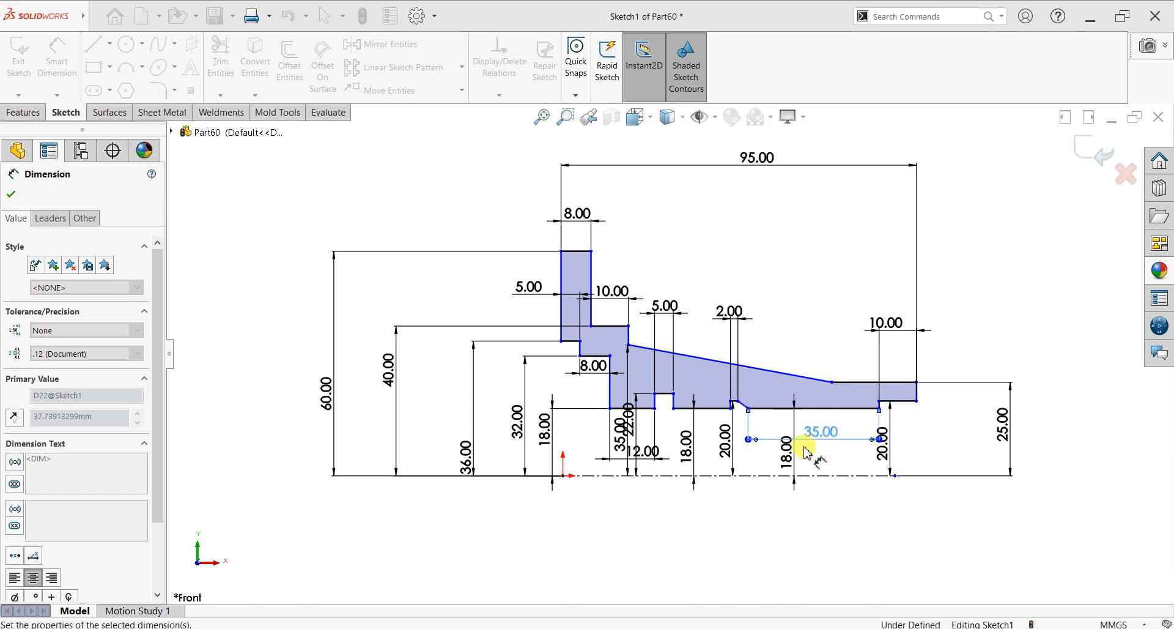
scroll(809, 436, "down", 3)
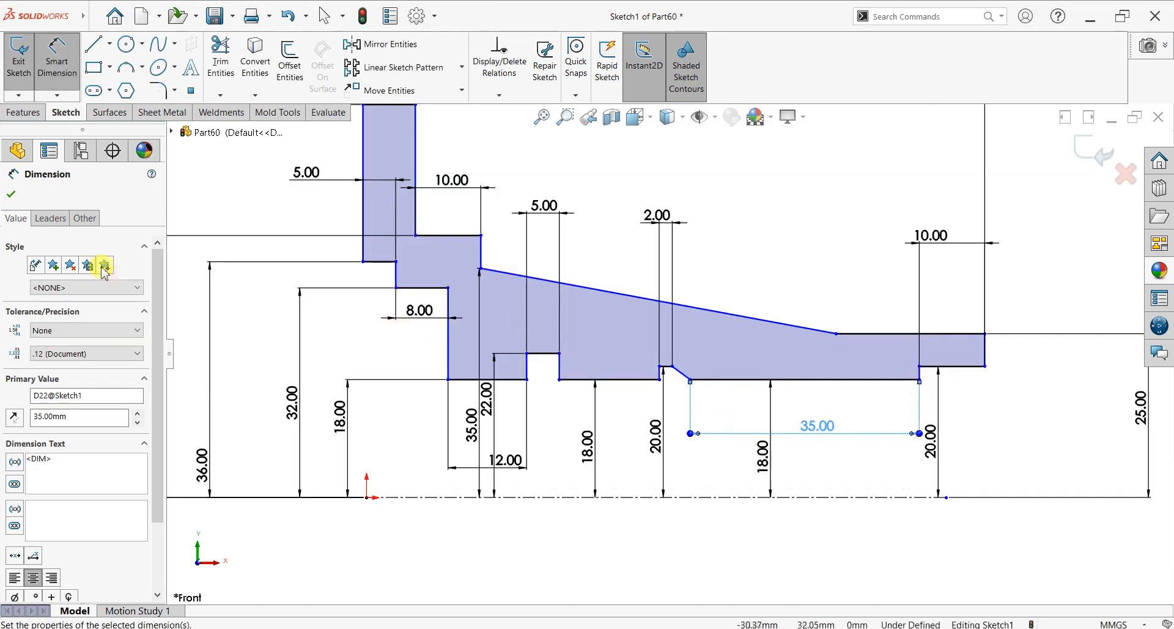
left_click(11, 194)
scroll(639, 318, "down", 2)
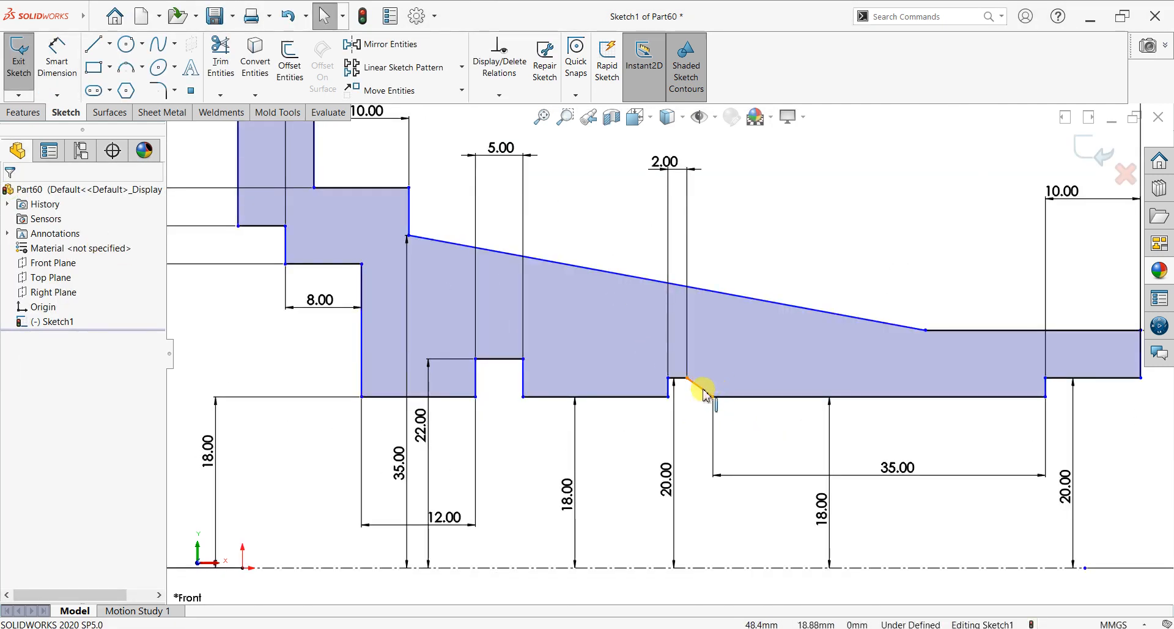
Make the slanted side edge of the second, smaller inner groove vertical
left_click(736, 362)
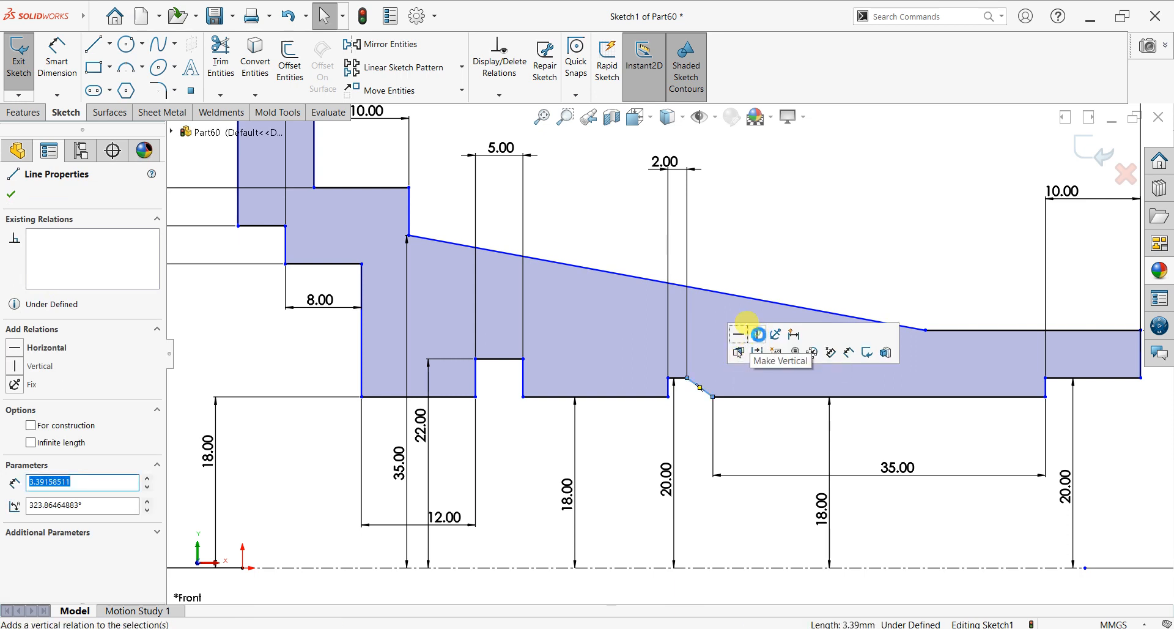
left_click(758, 335)
scroll(519, 327, "up", 2)
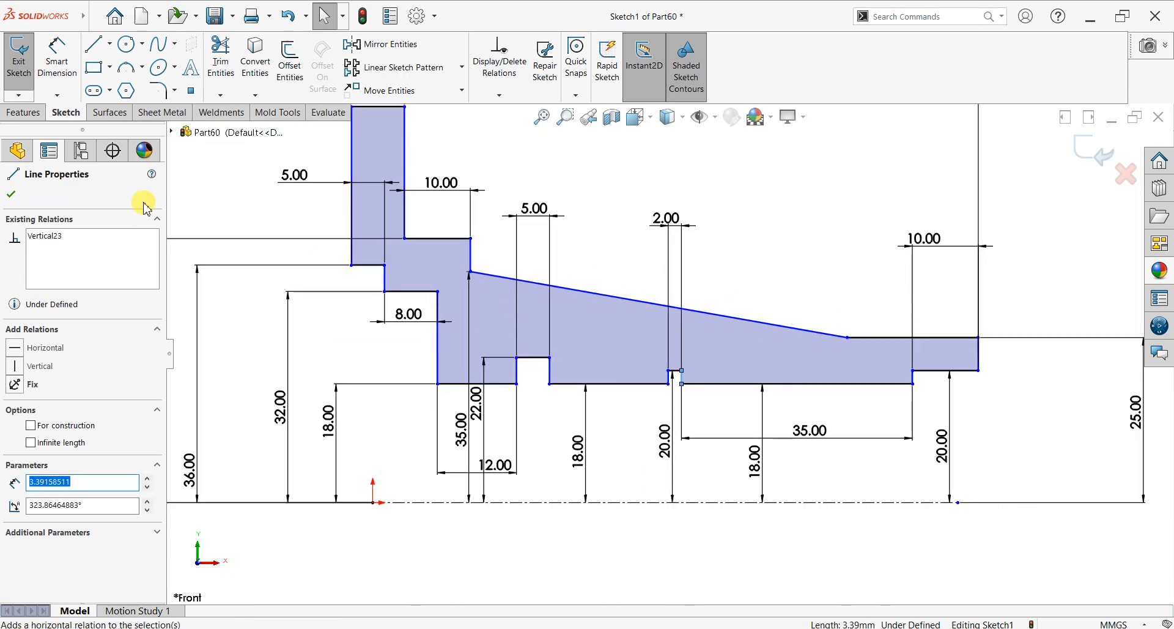
left_click(11, 195)
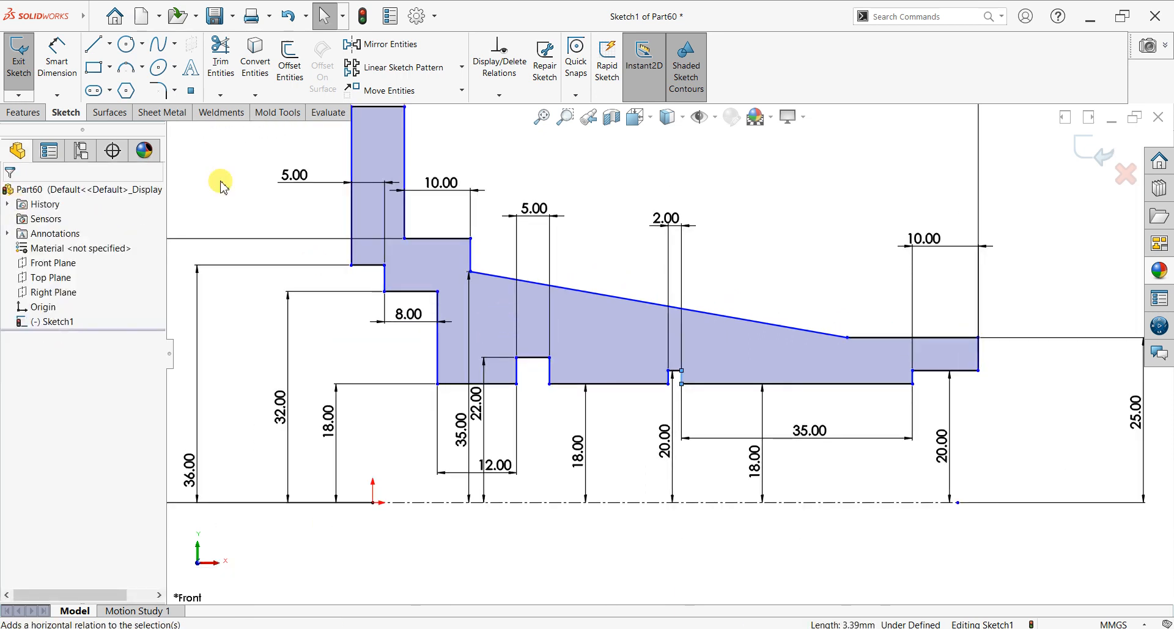
left_click(161, 90)
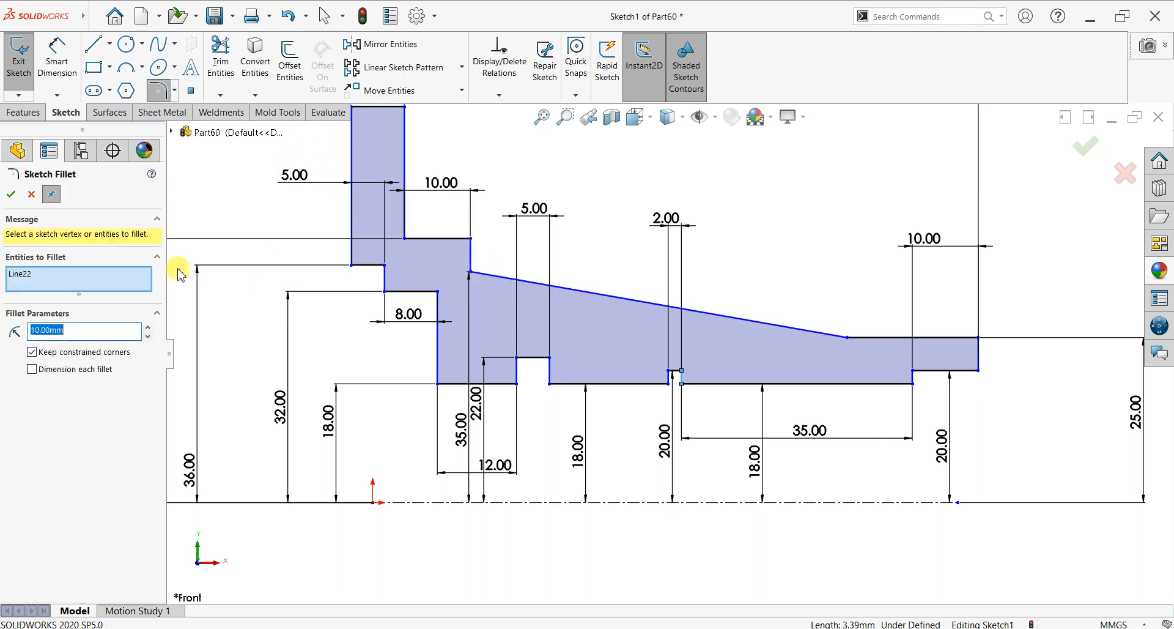
type("2.00mm")
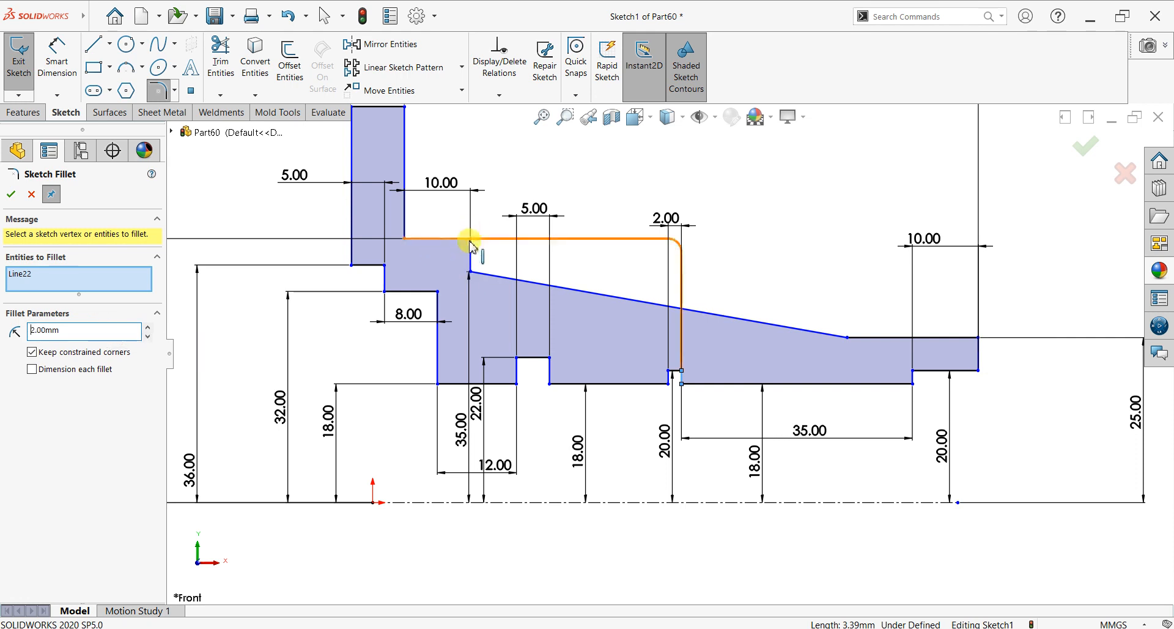
scroll(550, 284, "down", 2)
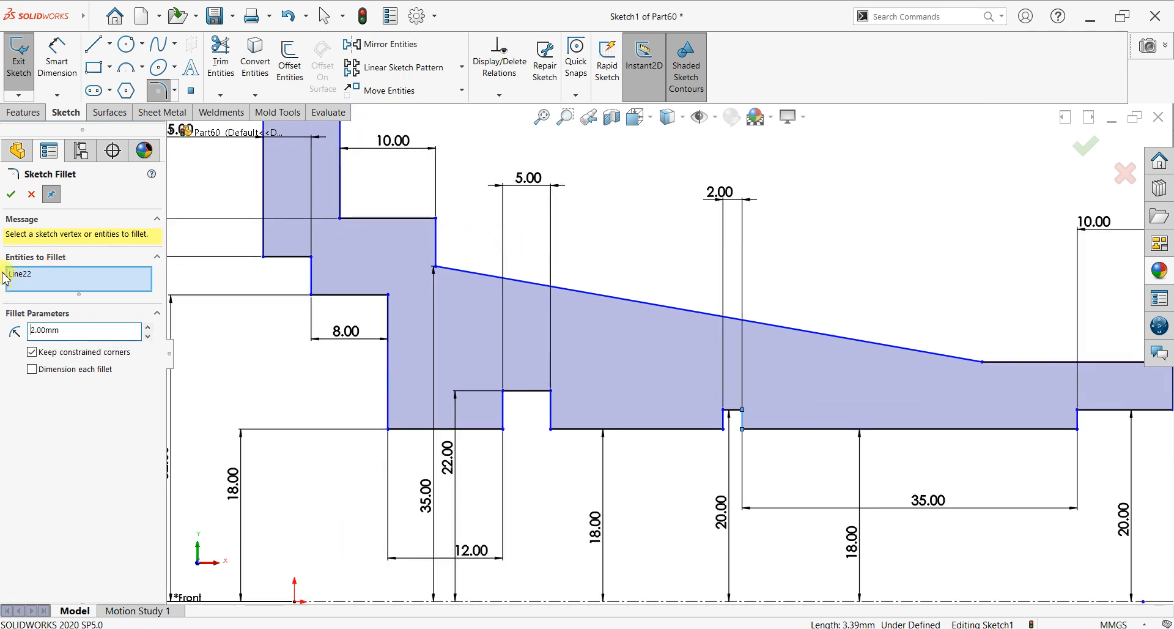
left_click(30, 194)
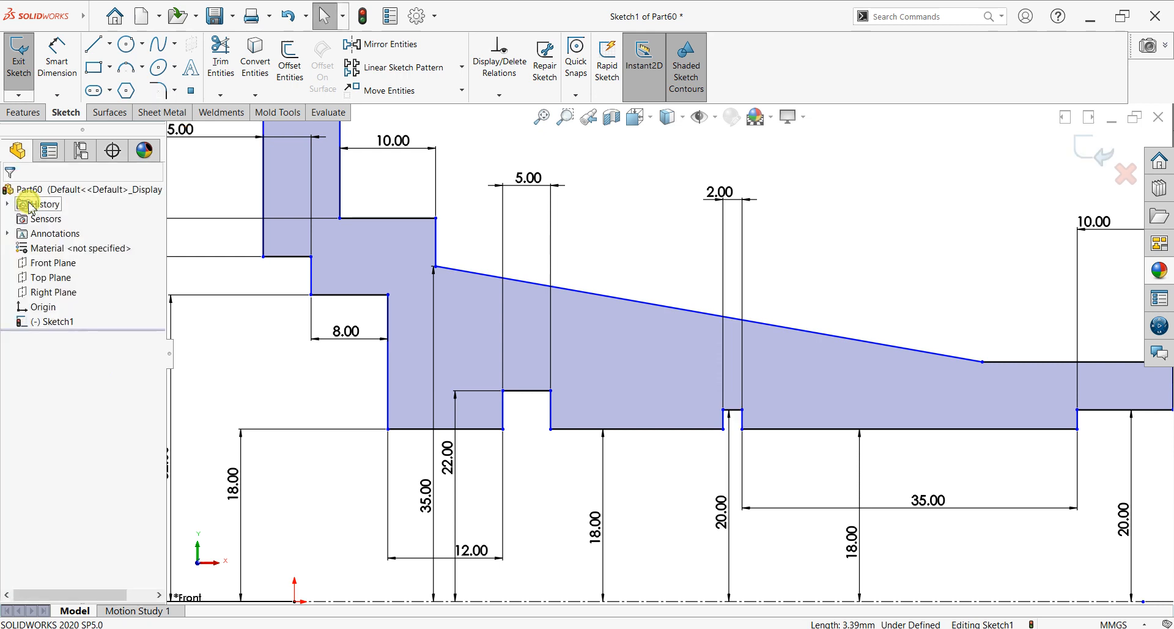
left_click(436, 231)
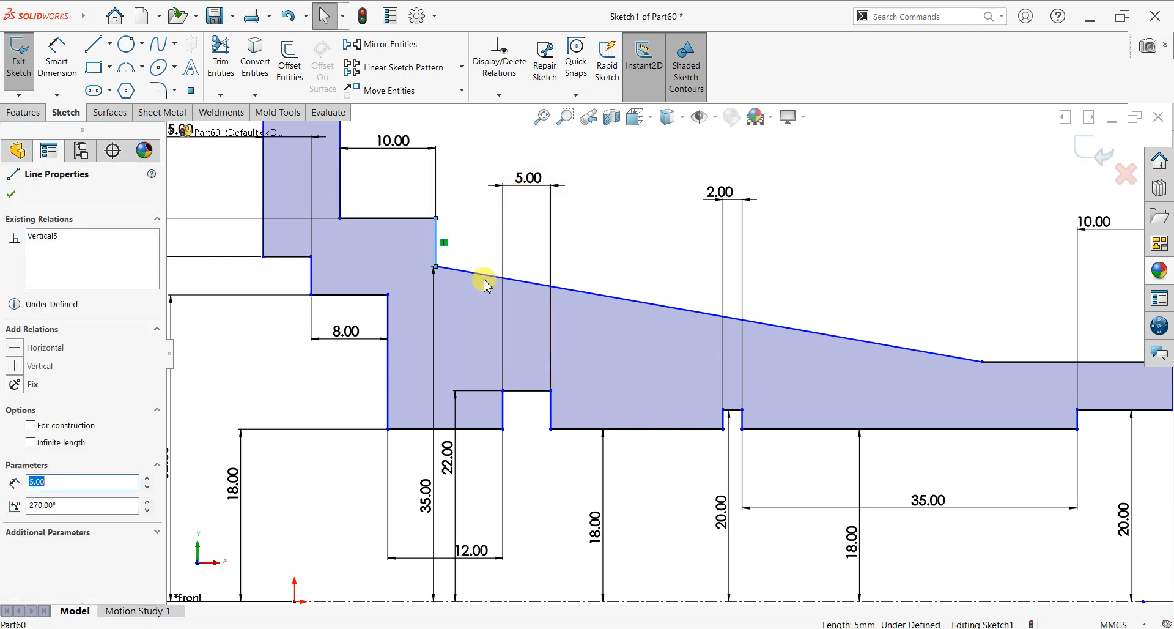
scroll(485, 279, "up", 2)
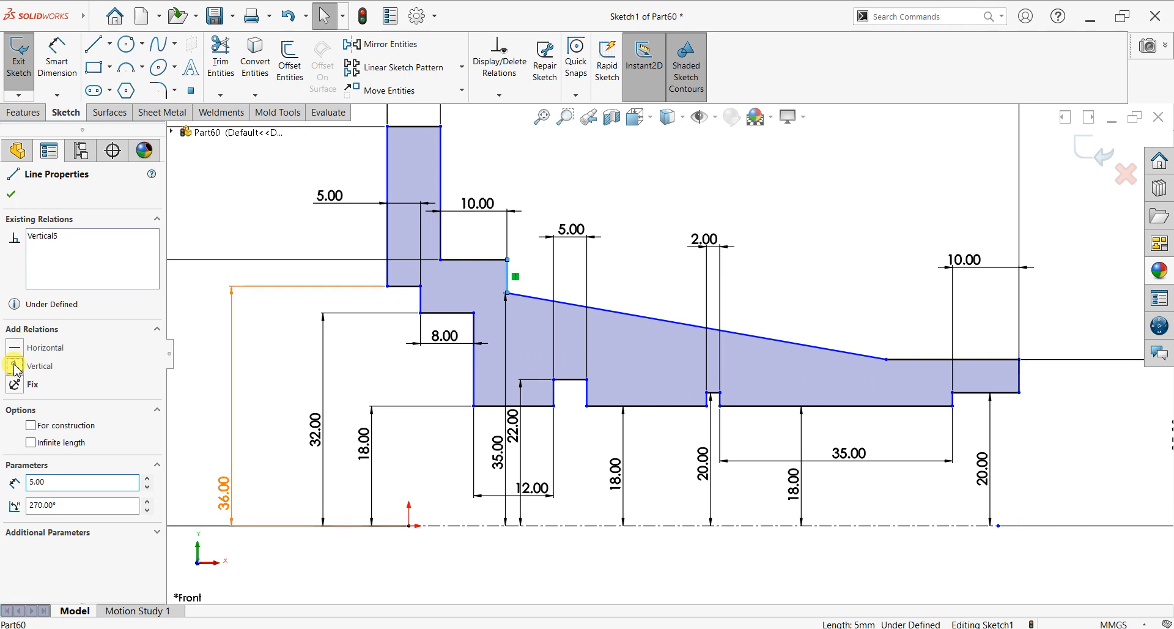
left_click(11, 195)
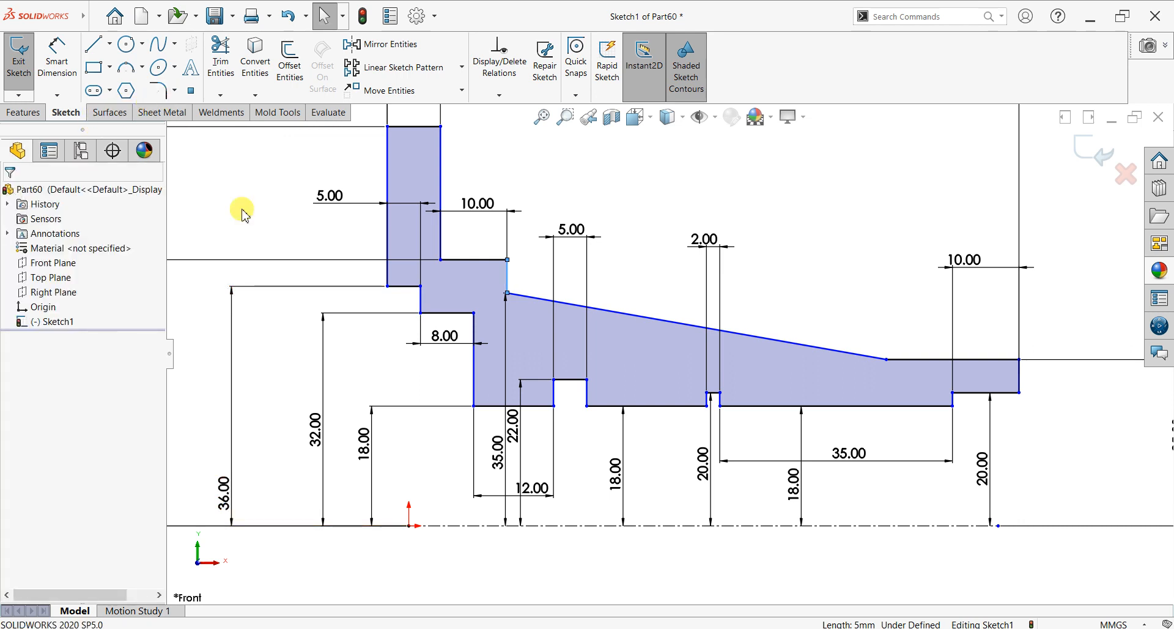
Revolve the closed profile 360 degrees about the horizontal centerline to create the solid flanged body
scroll(700, 361, "up", 1)
scroll(697, 361, "up", 1)
scroll(1038, 391, "down", 1)
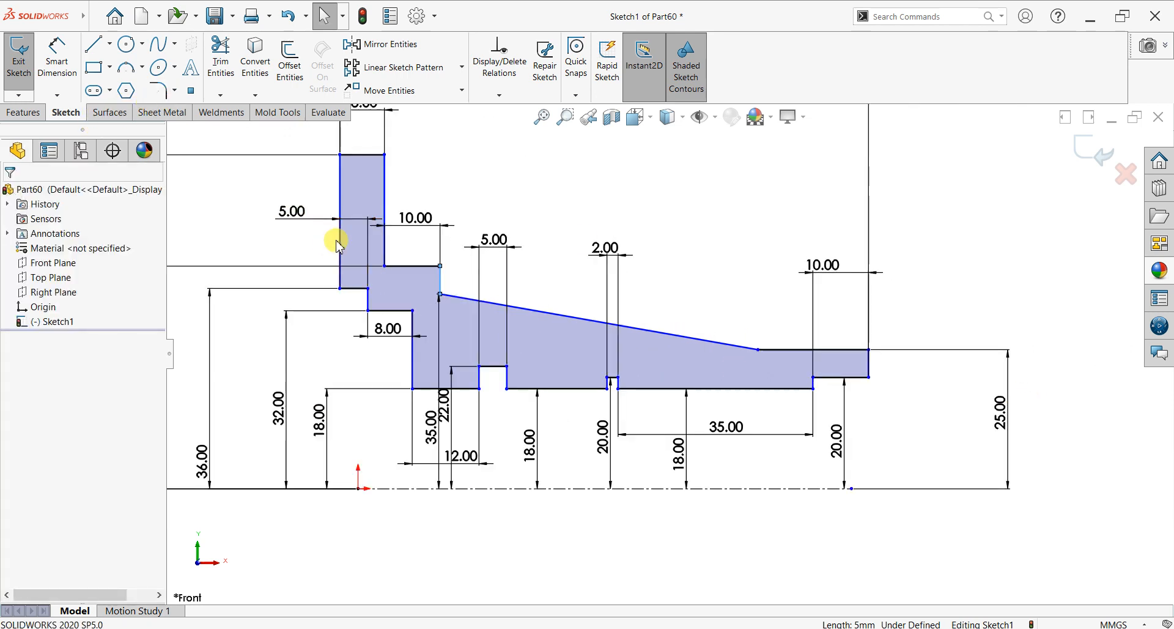
scroll(557, 226, "up", 2)
left_click(23, 112)
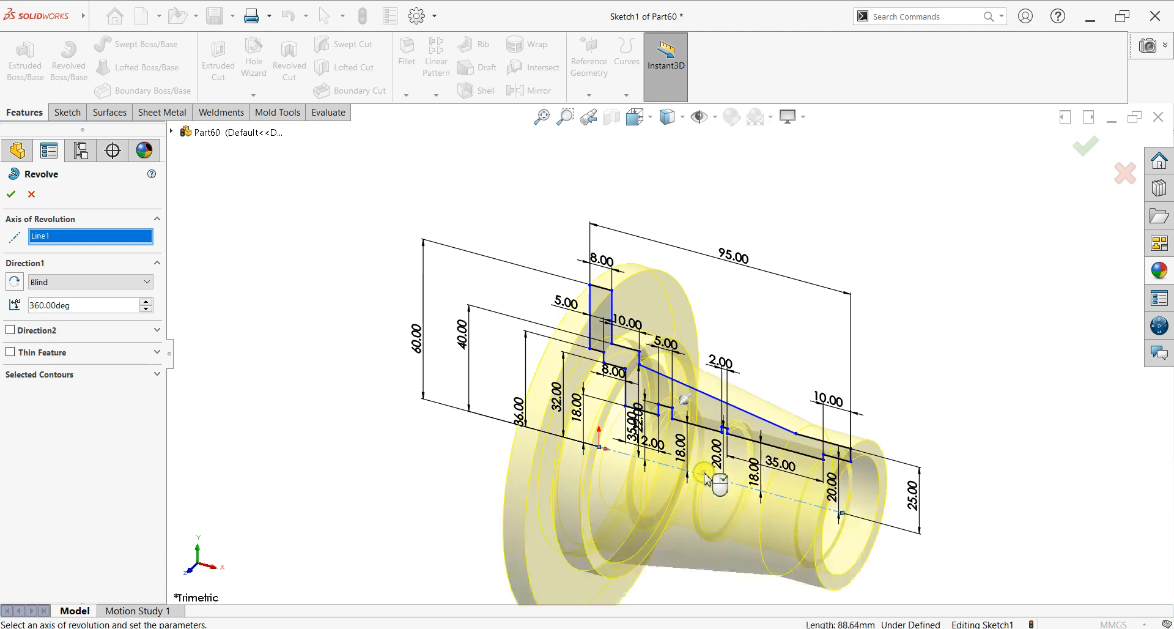
left_click(10, 195)
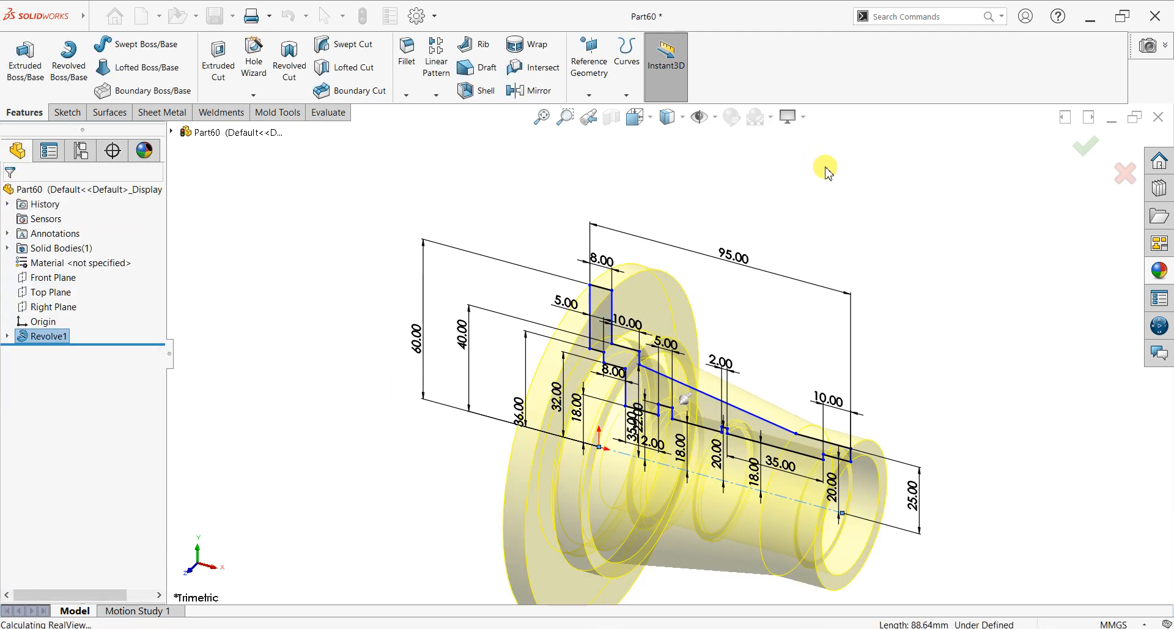
Section the model on the Front Plane to examine the bore steps and inner grooves, and turn the section view off
middle_click_drag(850, 451, 710, 192)
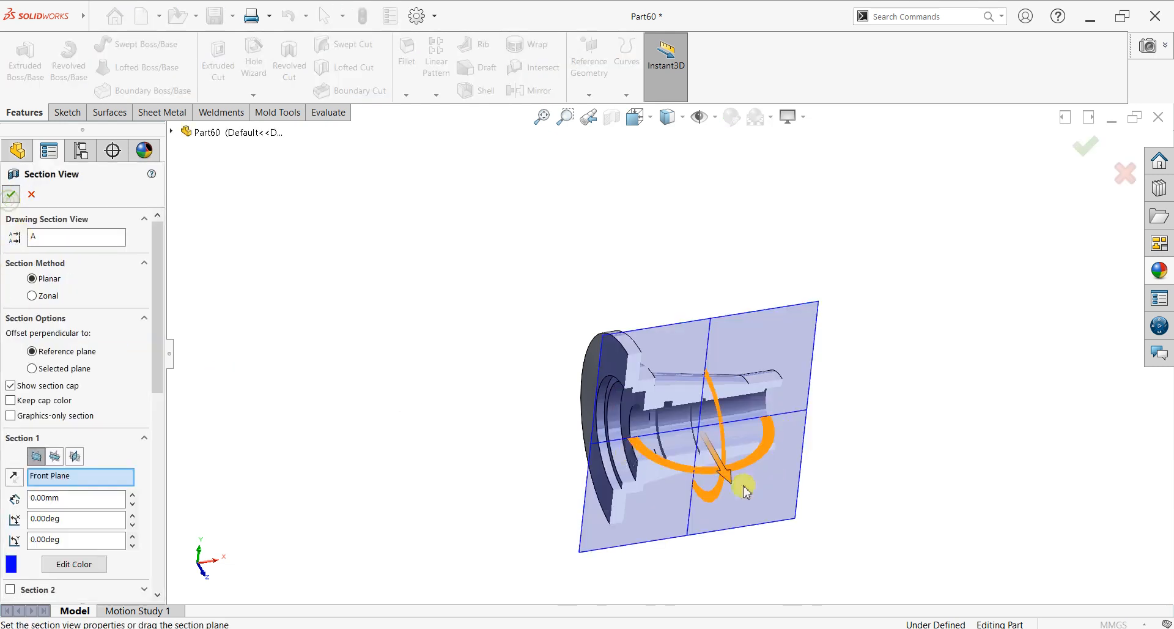
scroll(844, 511, "down", 3)
scroll(623, 508, "down", 1)
middle_click_drag(622, 507, 572, 374)
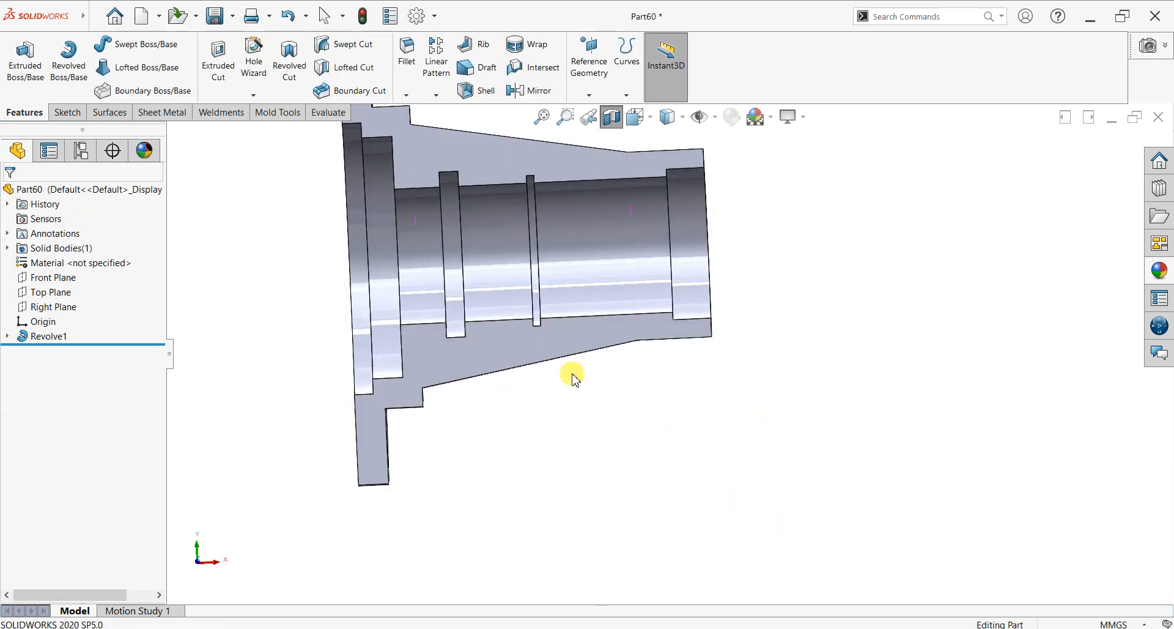
scroll(574, 376, "up", 3)
middle_click_drag(603, 225, 647, 309)
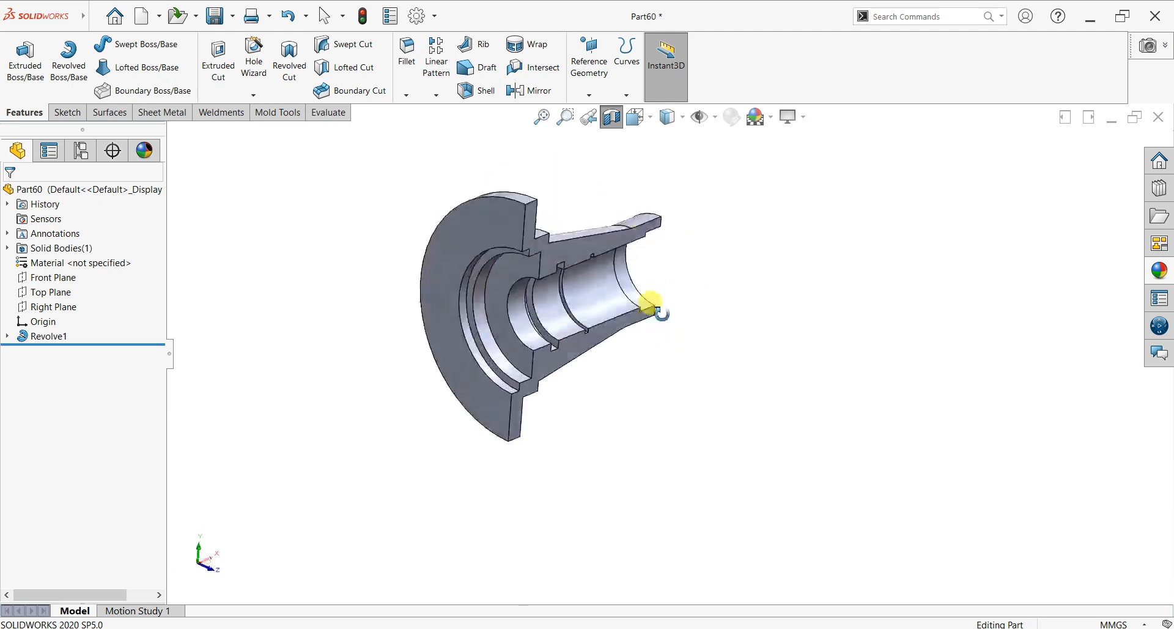
left_click(615, 121)
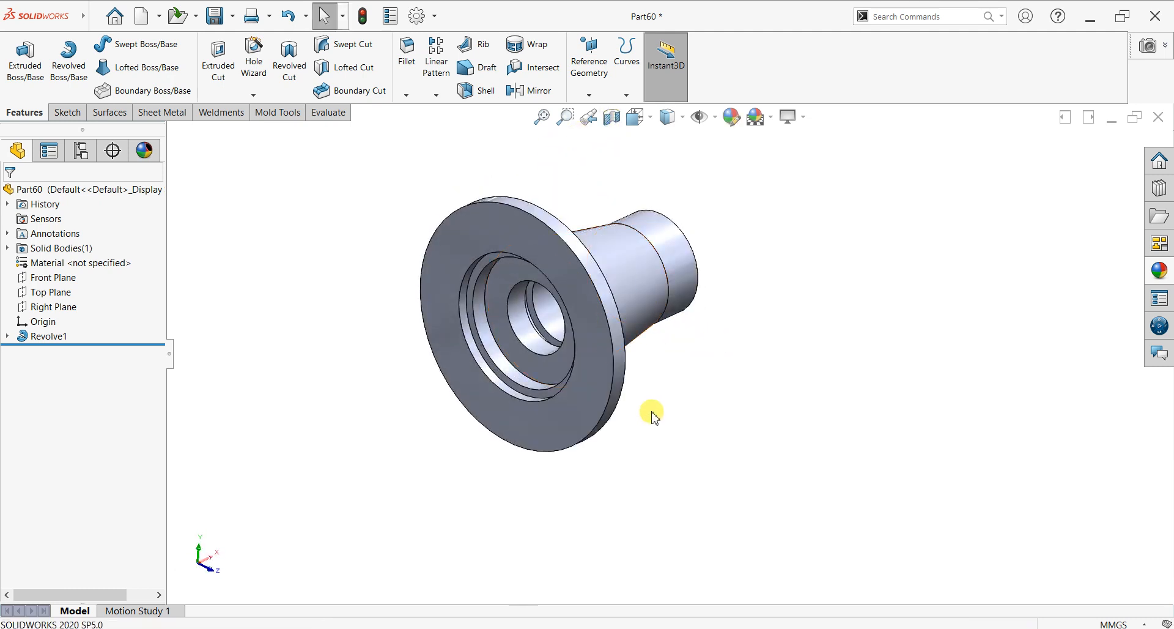
Start a sketch on the flange face on the tapered hub's side and draw a 60 mm radius circle from the origin along the flange's rim
middle_click_drag(658, 413, 510, 427)
left_click(510, 426)
key("ctrl+8")
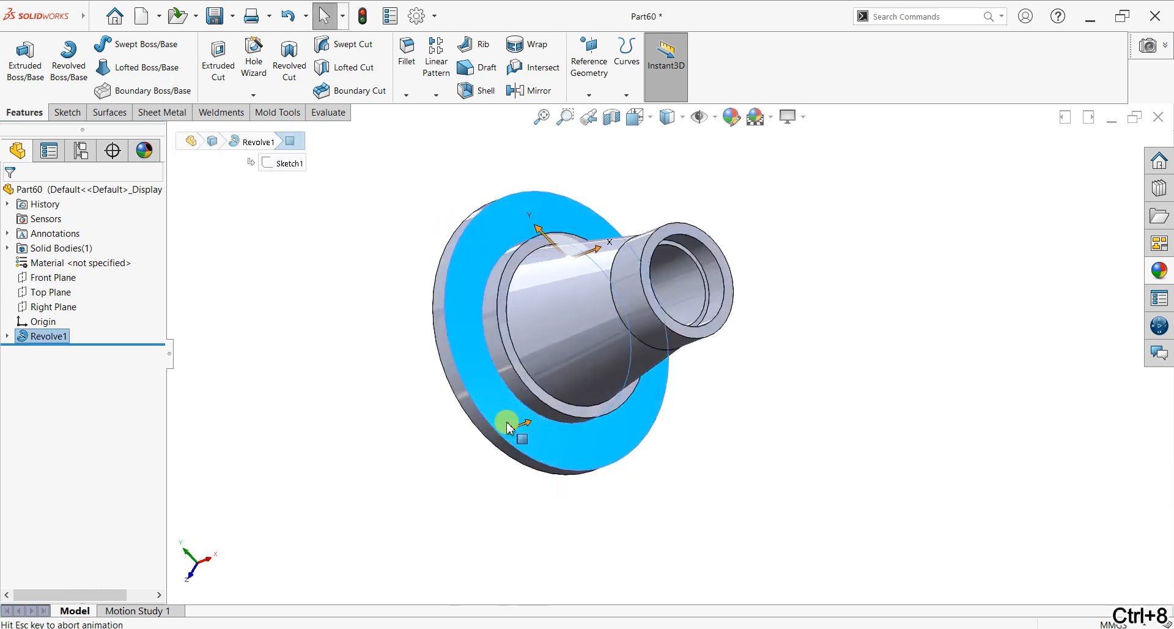
left_click(66, 112)
left_click(18, 59)
left_click(126, 44)
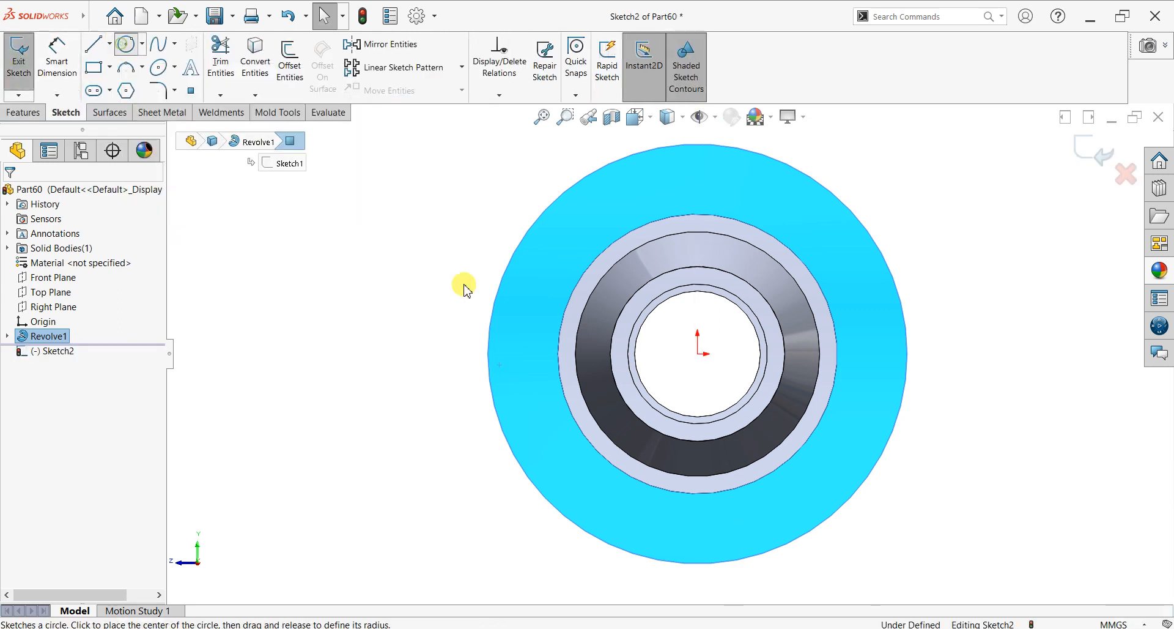
left_click(697, 353)
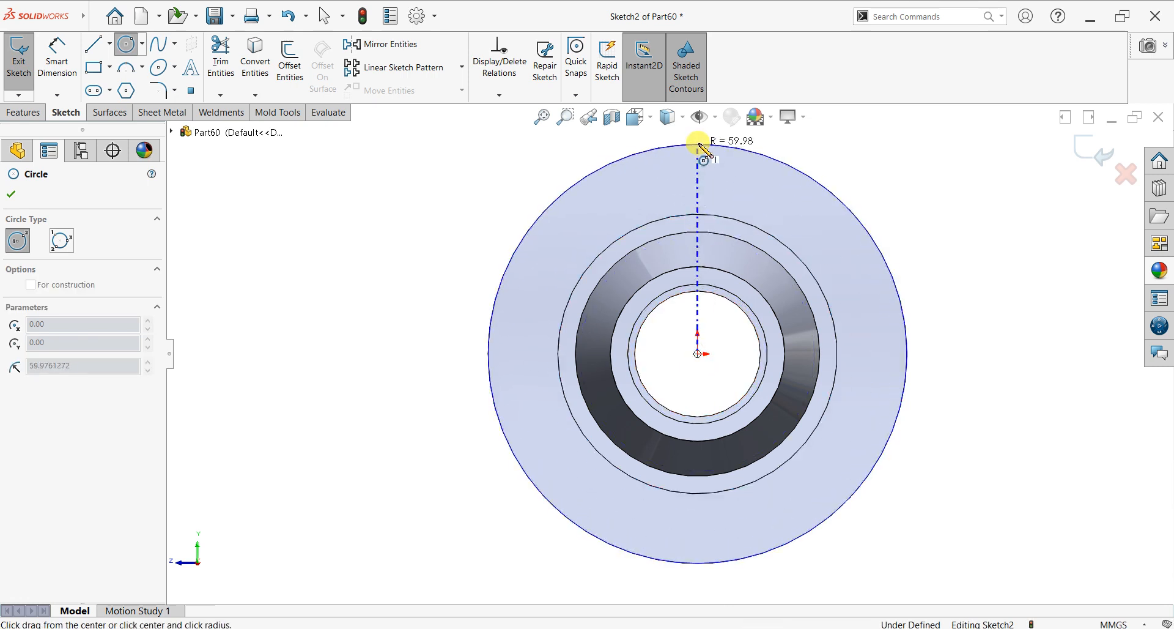
left_click(708, 147)
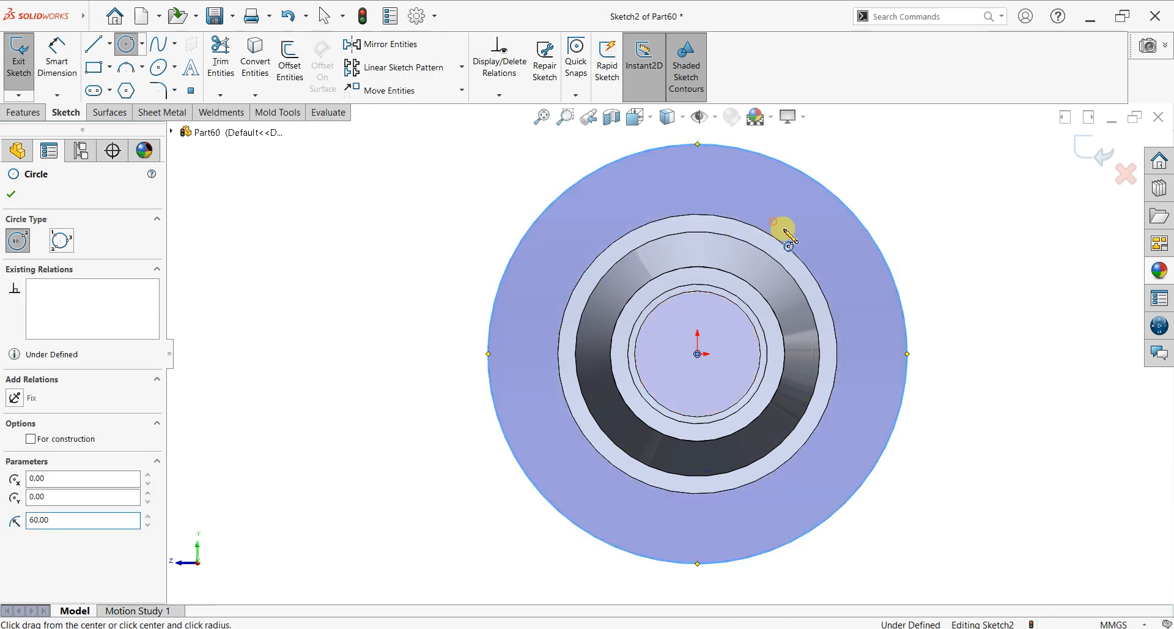
key("Escape")
Draw a vertical centerline about 75 mm long from the origin upward past the flange's rim
key("f")
scroll(925, 222, "down", 2)
left_click(111, 45)
left_click(122, 79)
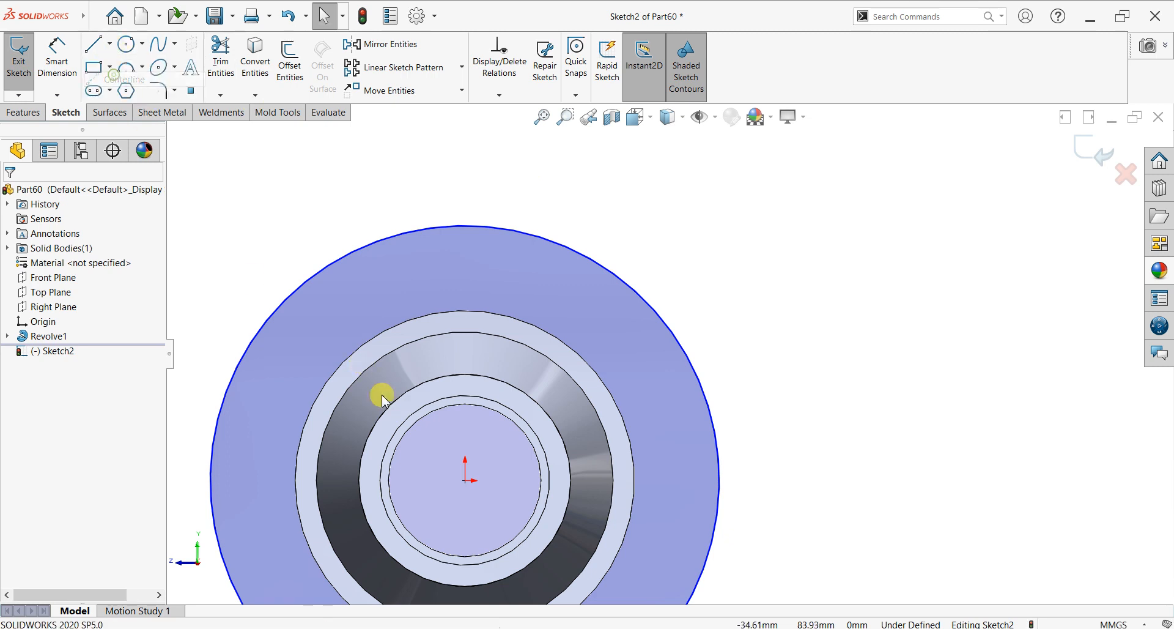
left_click(465, 481)
left_click(465, 161)
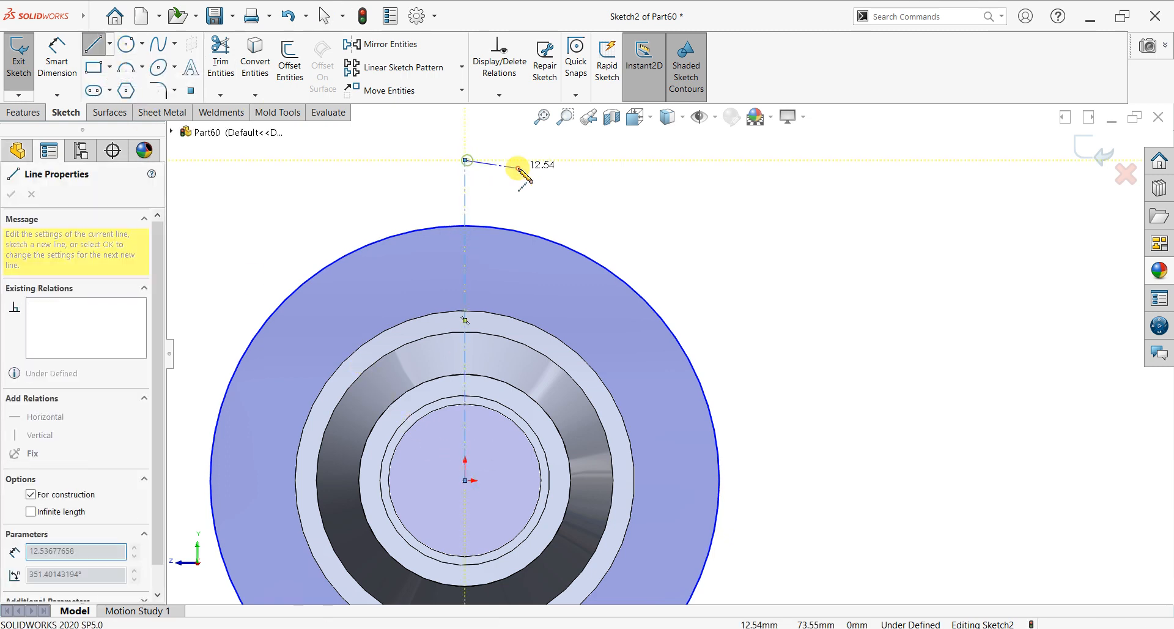
key("Escape")
key("Escape")
left_click(465, 216)
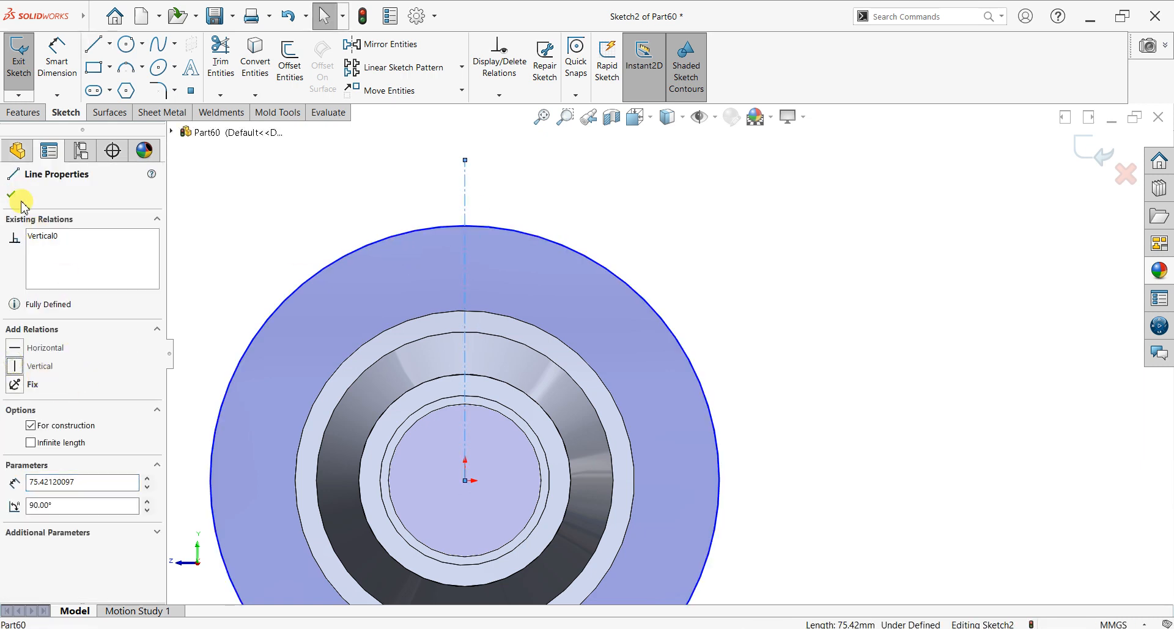
left_click(12, 195)
Draw two concentric circles at the centerline's upper end, with radii of about 7.5 mm and 12.5 mm
scroll(579, 267, "up", 2)
scroll(583, 369, "down", 2)
scroll(469, 409, "up", 3)
scroll(416, 410, "down", 2)
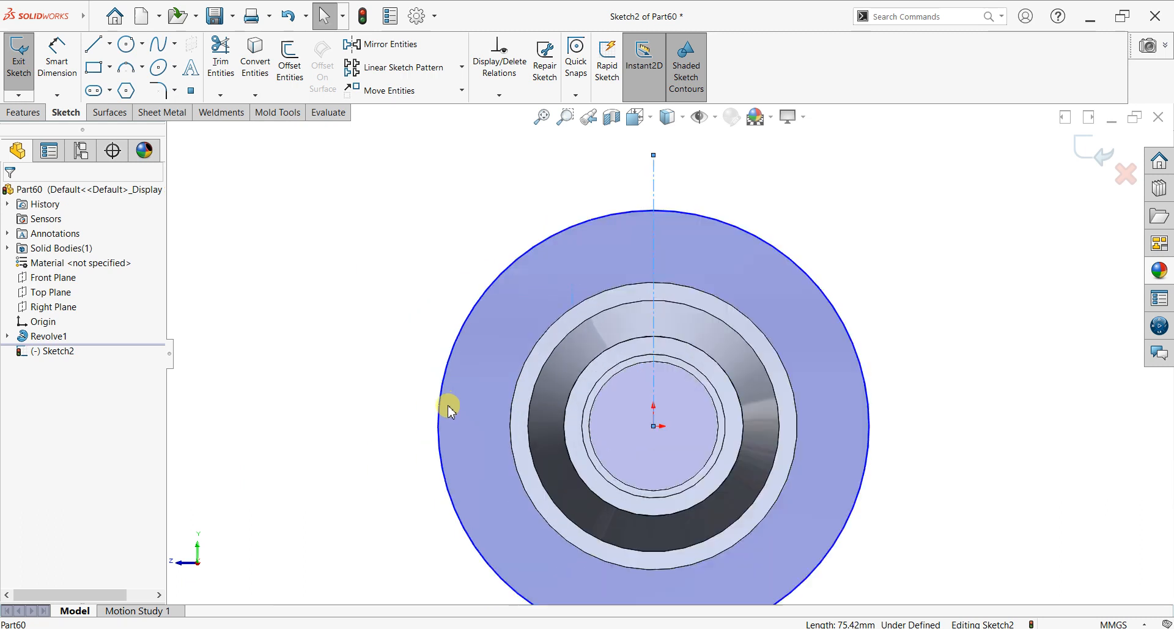
scroll(802, 317, "down", 1)
scroll(820, 318, "up", 2)
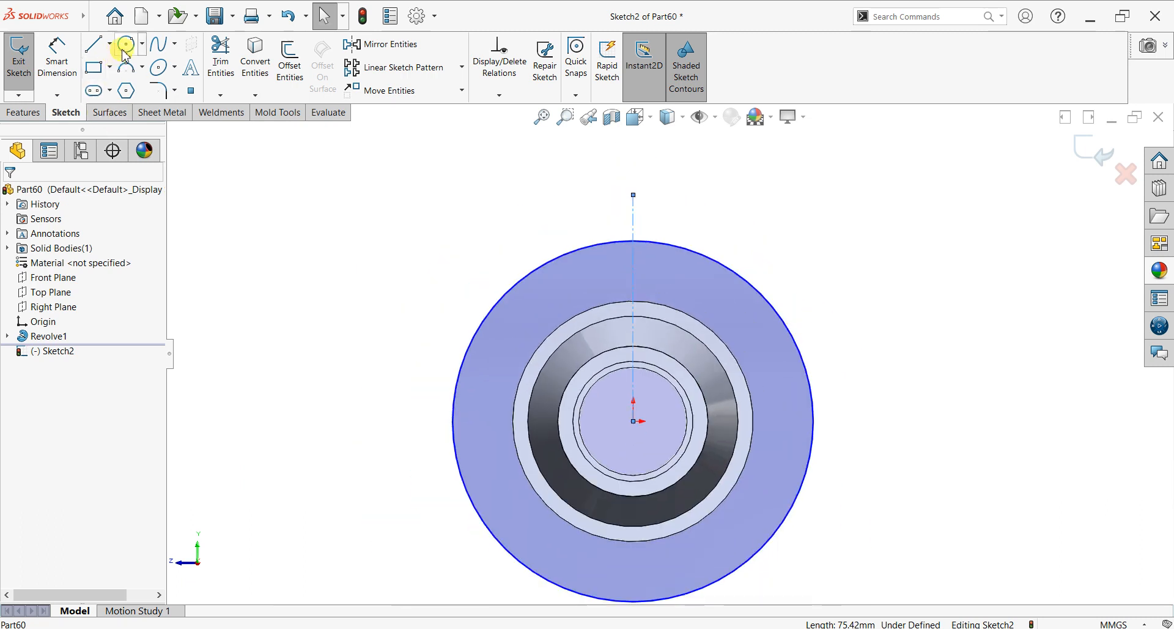
left_click_drag(633, 194, 645, 214)
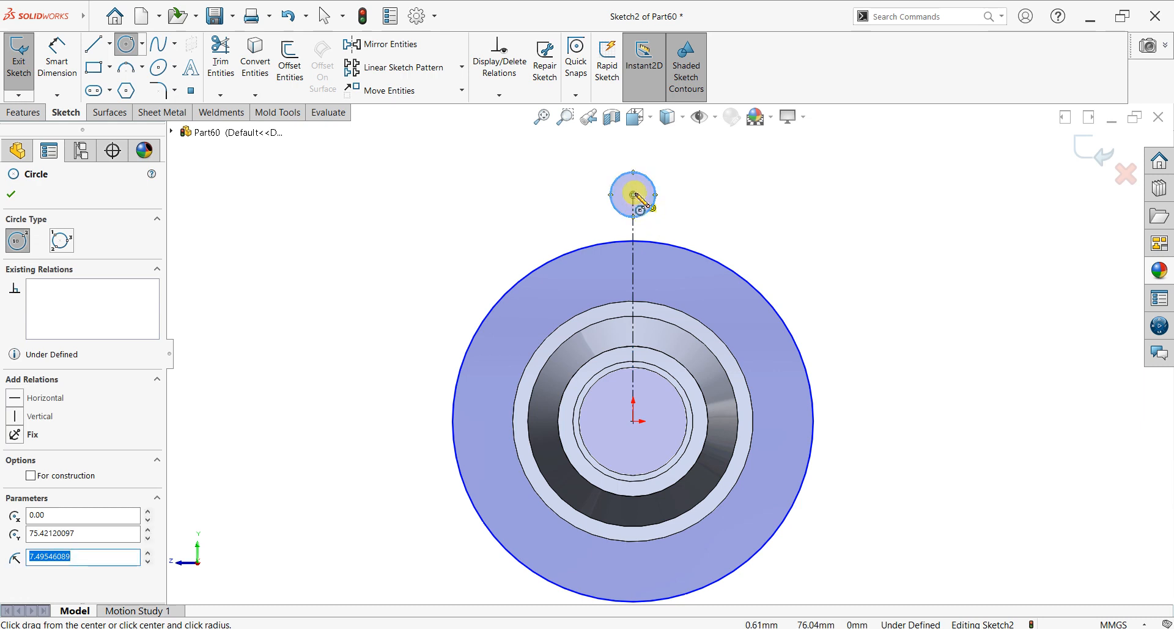
left_click(634, 195)
left_click(660, 221)
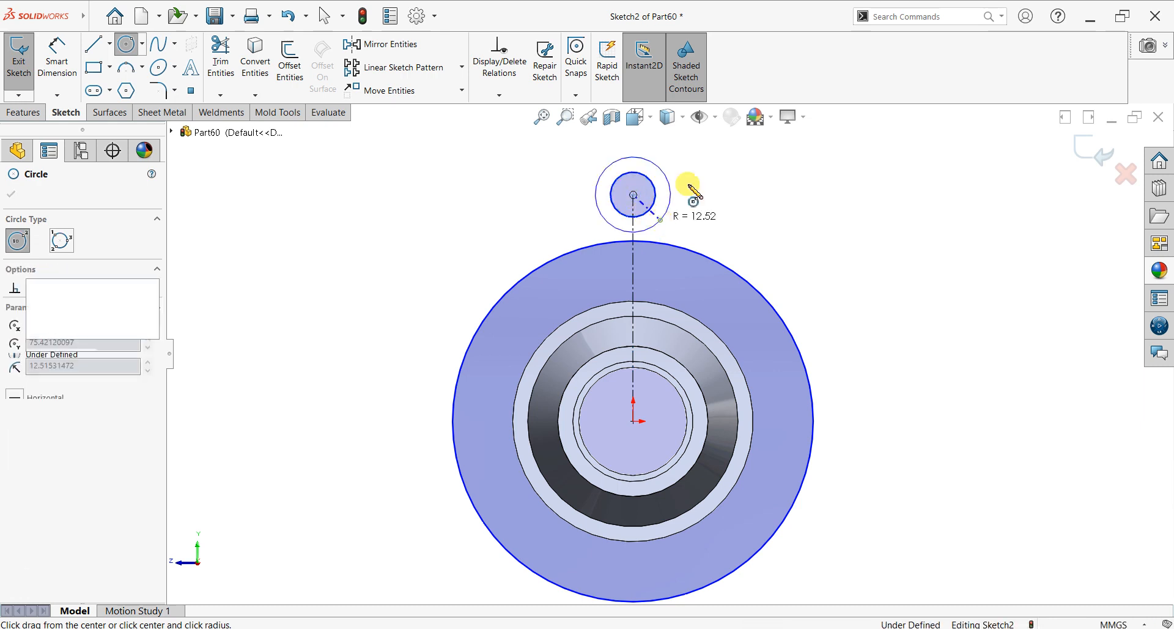
right_click(716, 165)
left_click(733, 176)
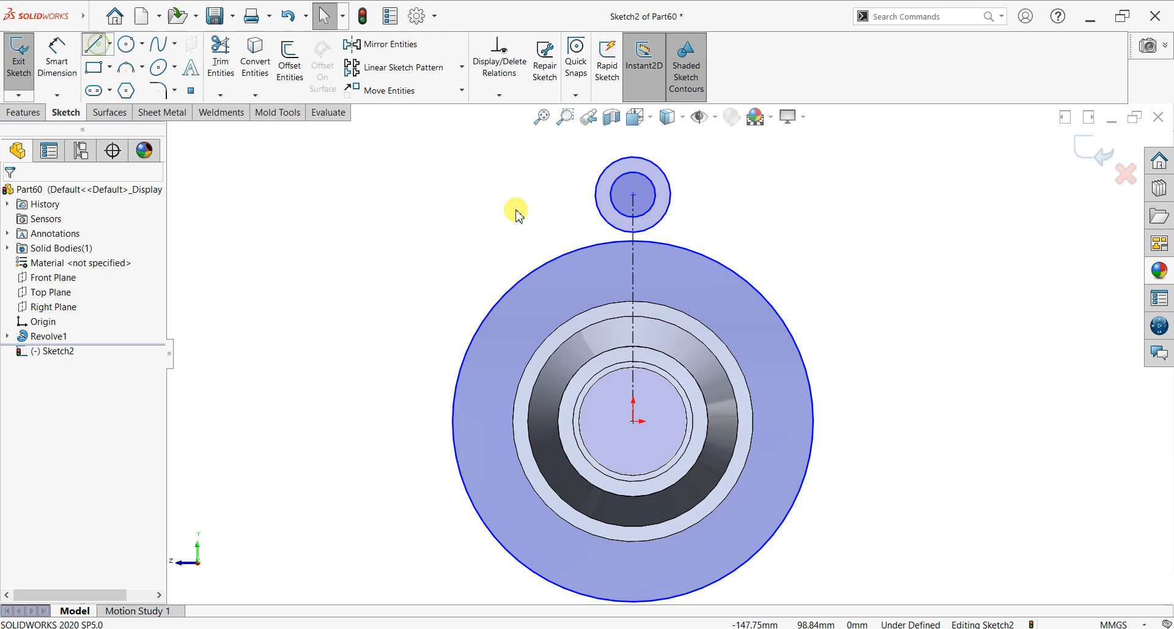
Draw a vertical line about 24 mm long from the larger small circle's left quadrant down into the flange circle
key("l")
left_click(596, 200)
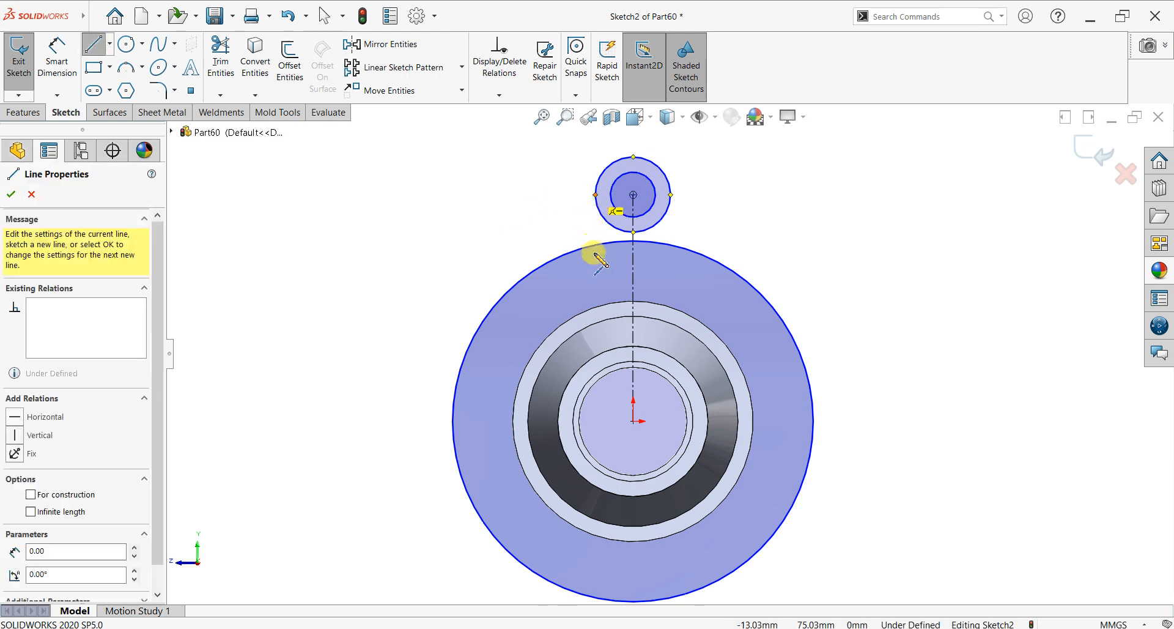
left_click(595, 267)
key("Escape")
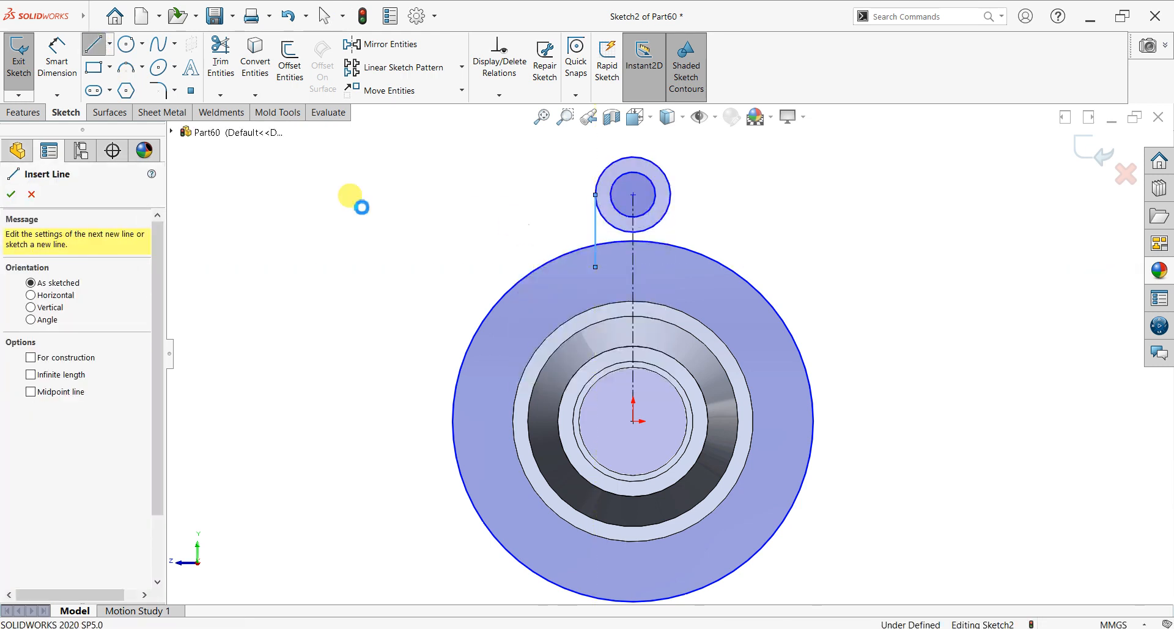
key("Escape")
Mirror the vertical line beside the small circles about the centerline, keeping the original
left_click(366, 68)
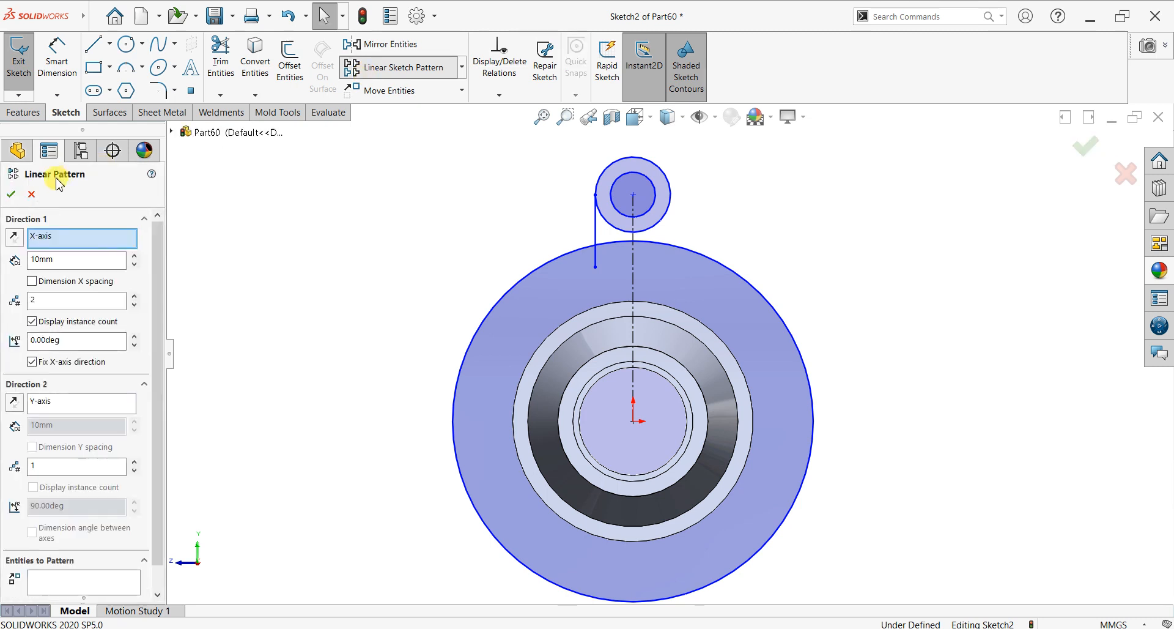
left_click(36, 191)
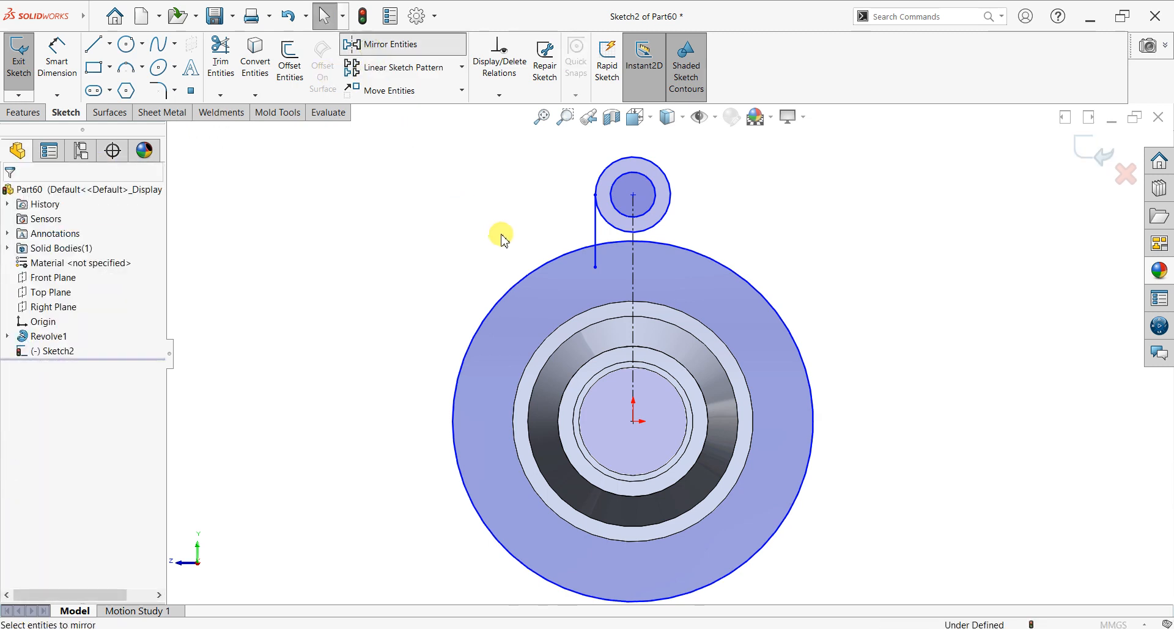
left_click(596, 217)
left_click(109, 374)
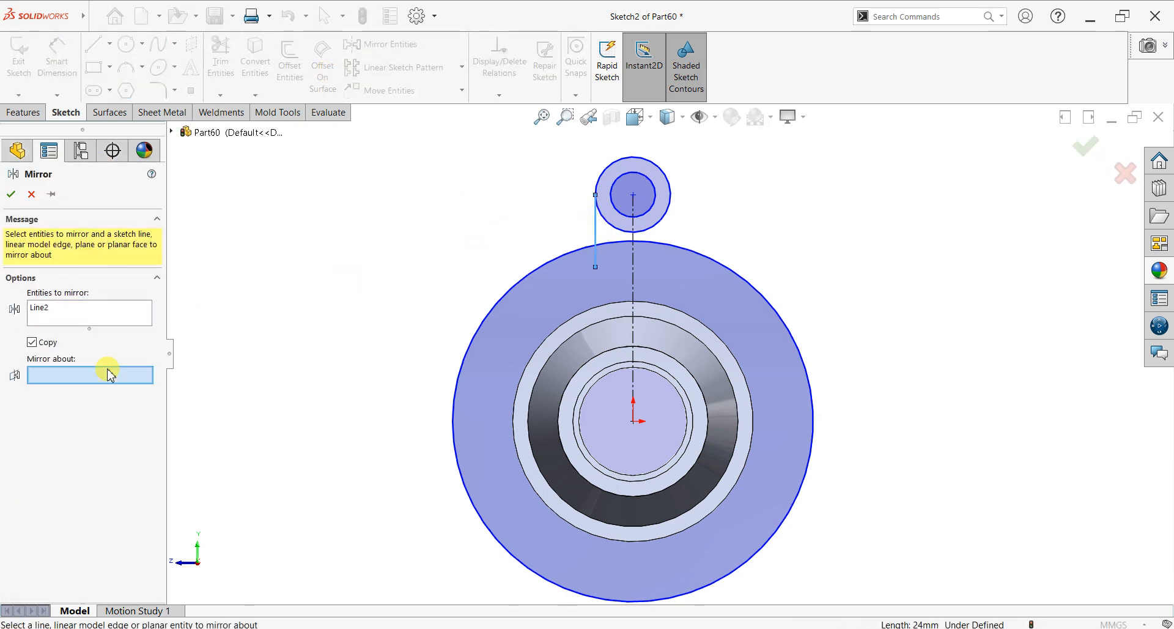
left_click(633, 247)
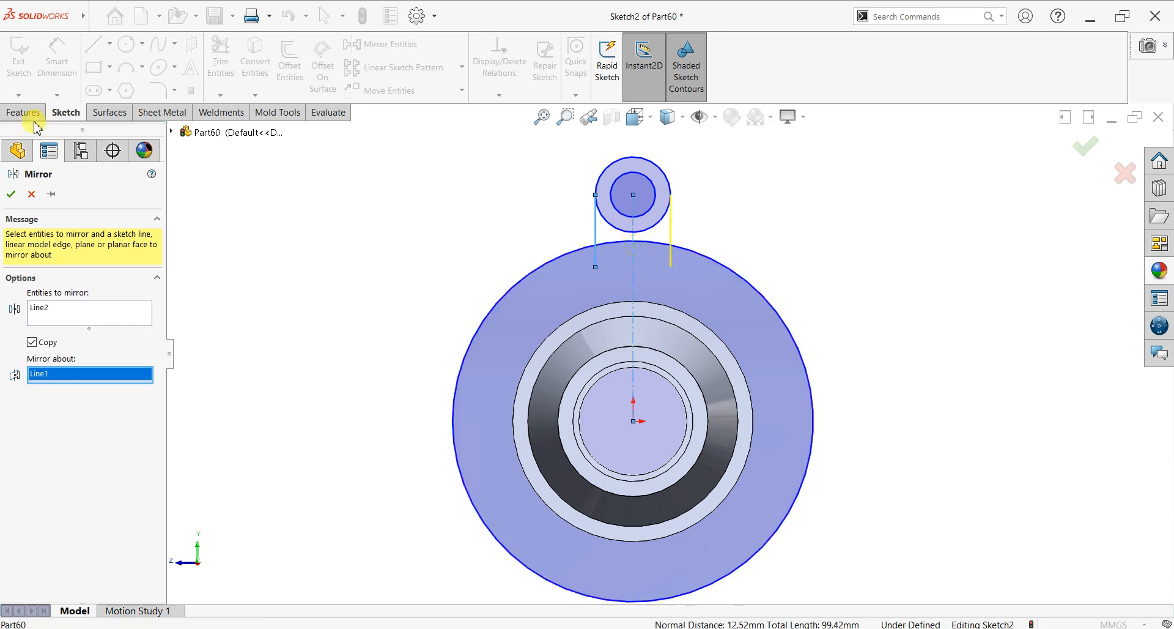
left_click(14, 194)
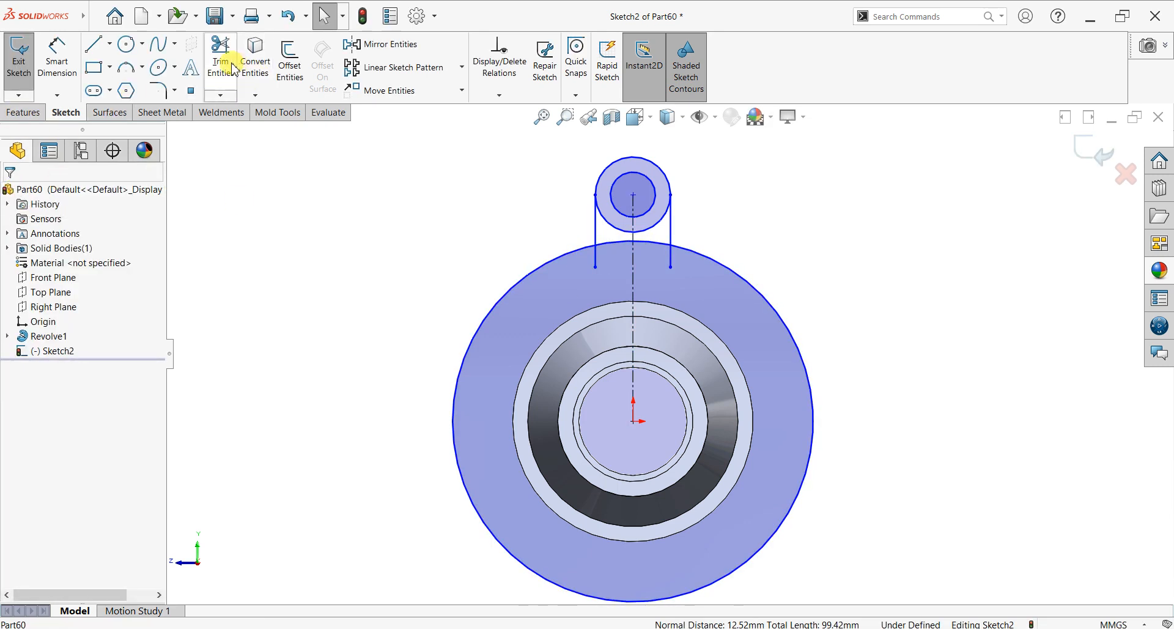
Power-trim the lines and circles to leave a round-ended lug outline closed by the flange rim arc, with its hole circle
left_click_drag(568, 277, 598, 253)
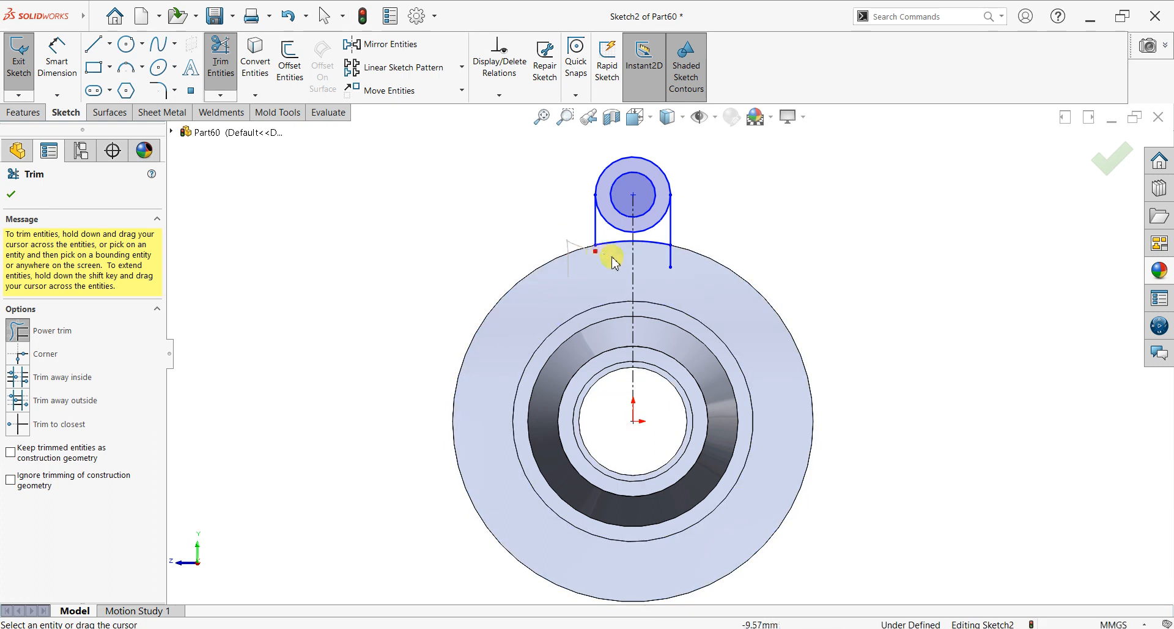
mouse_move(610, 215)
left_mouse_down()
mouse_move(612, 232)
mouse_move(647, 219)
mouse_move(657, 235)
left_mouse_up()
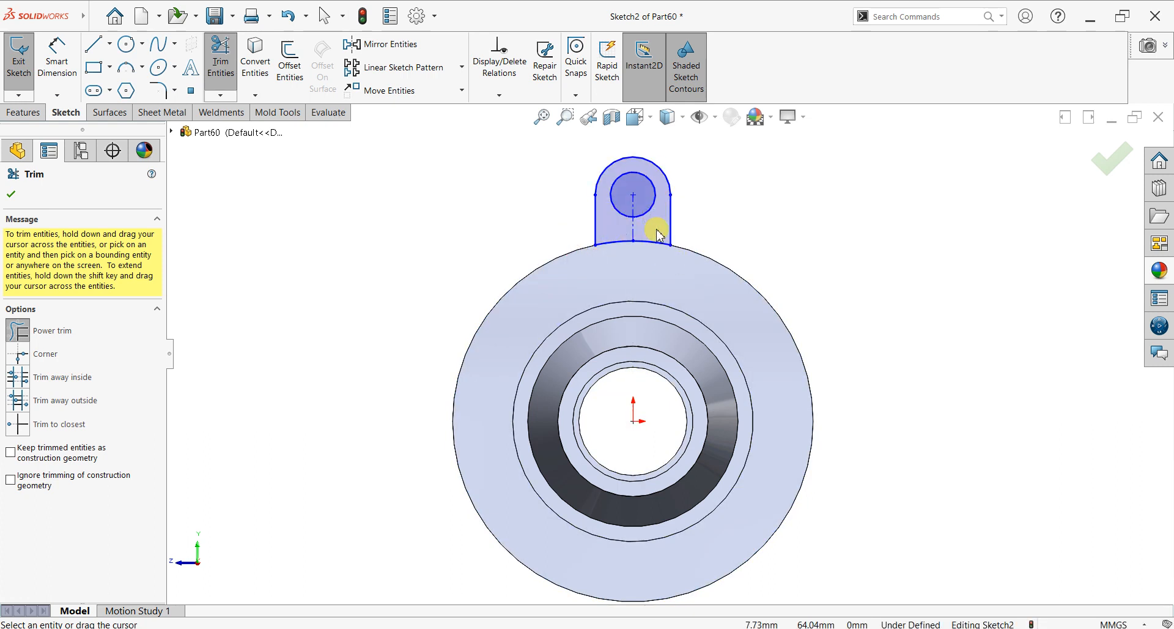
left_click(12, 195)
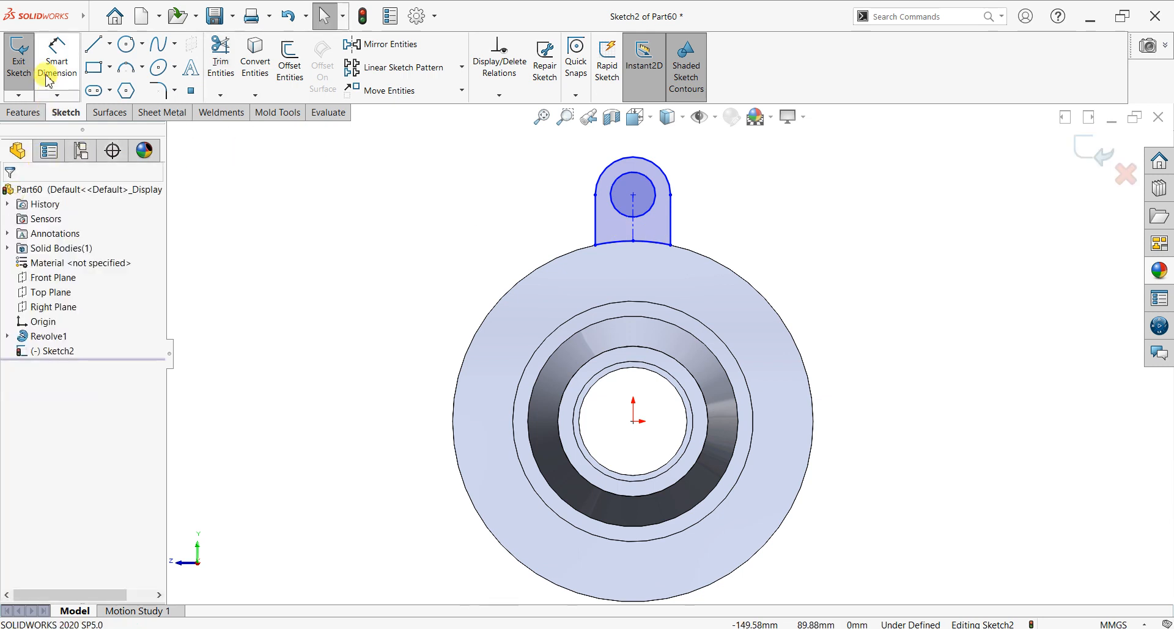
Dimension the vertical distance from the origin to the lug hole's center as 75 mm
left_click(57, 61)
left_click(633, 421)
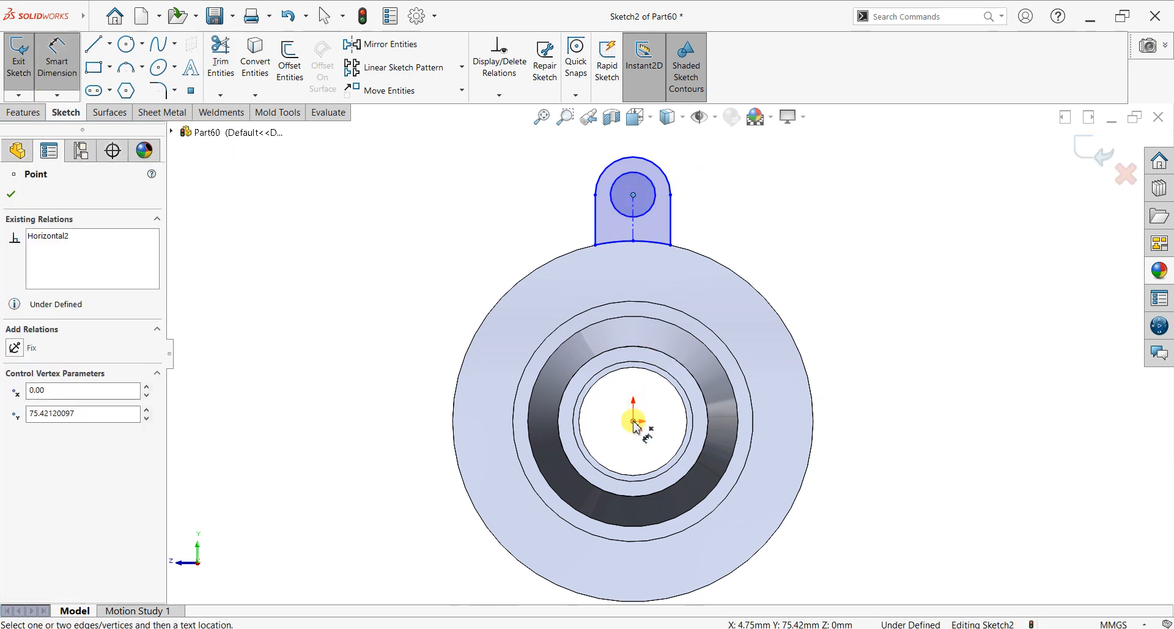
left_click(633, 194)
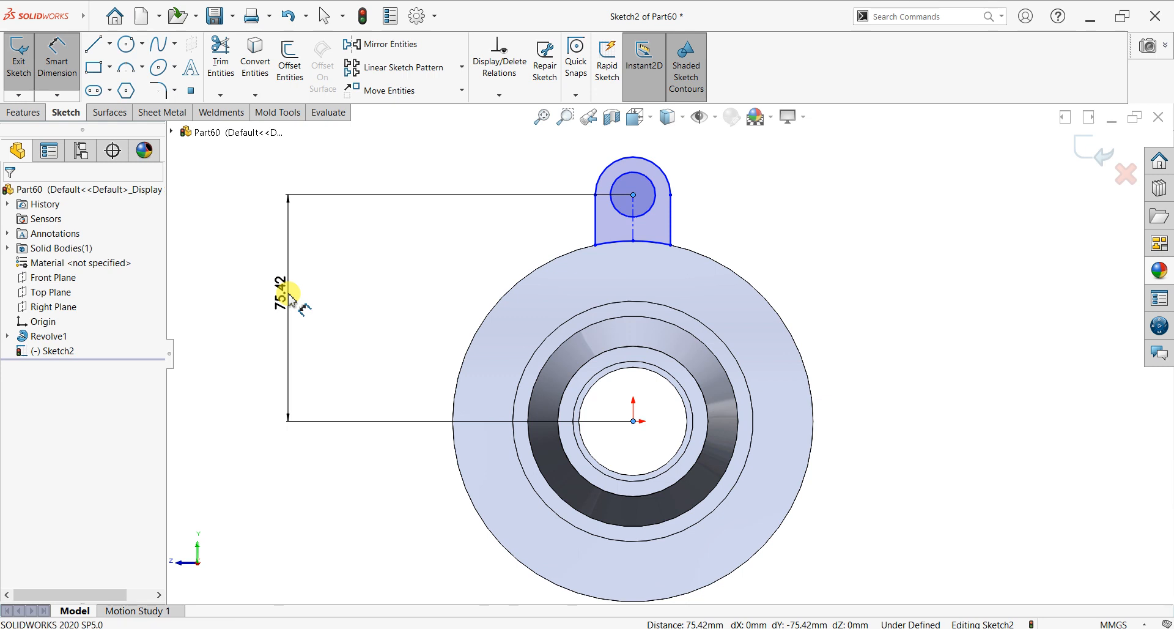
left_click(291, 297)
key("Return")
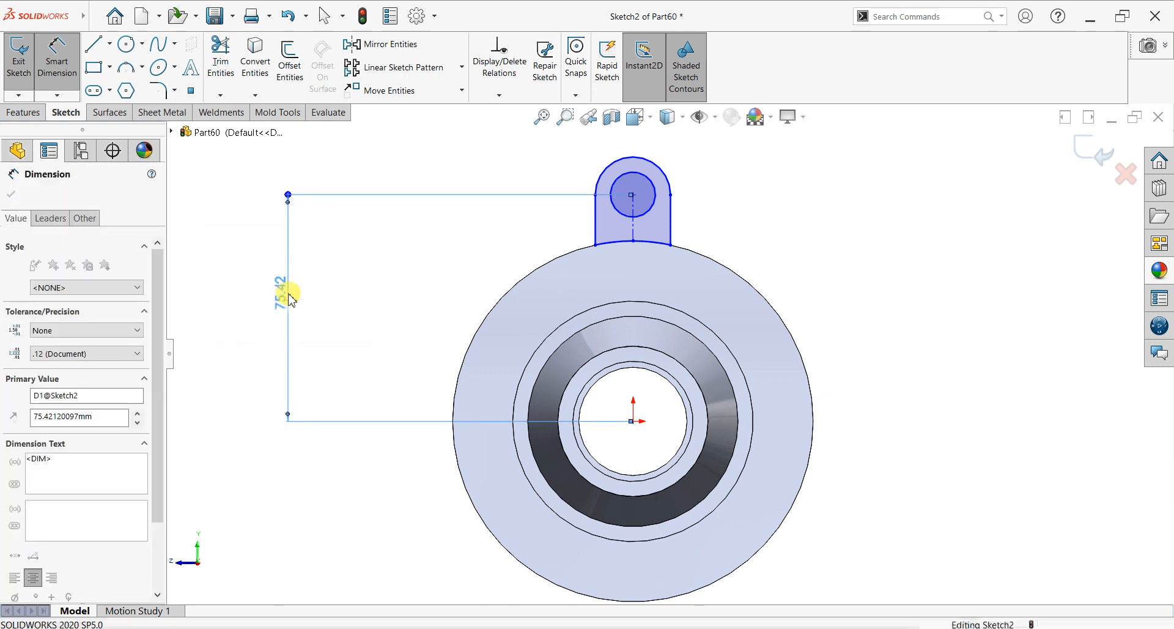
Dimension the lug's rounded end with a 12 mm radius
left_click(684, 163)
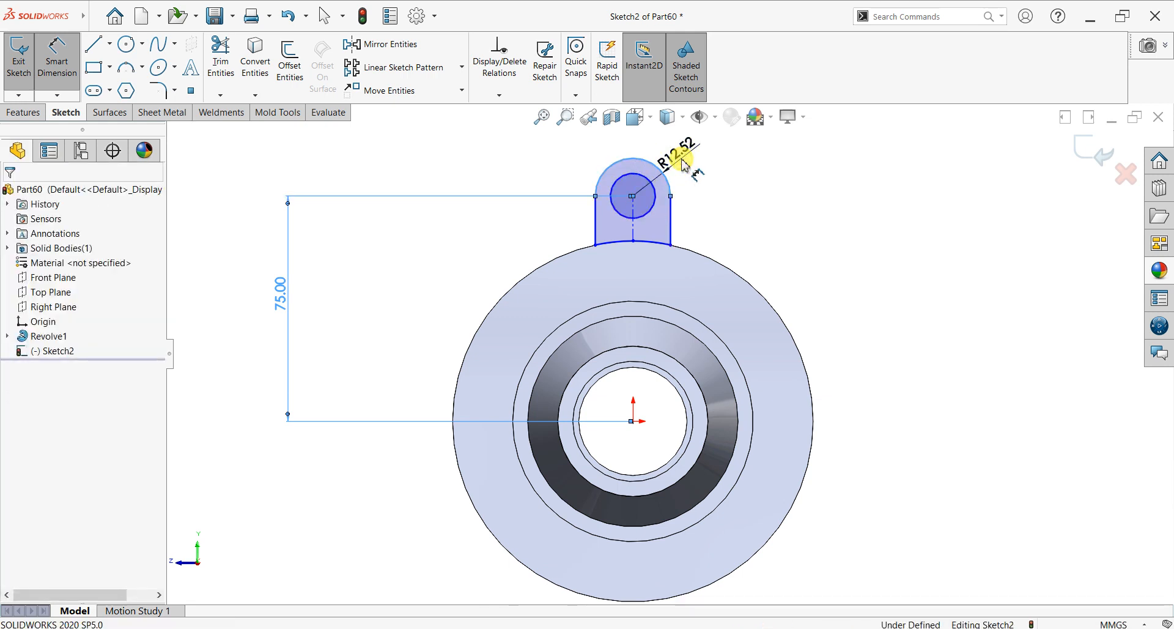
left_click(684, 164)
type("12")
key("Return")
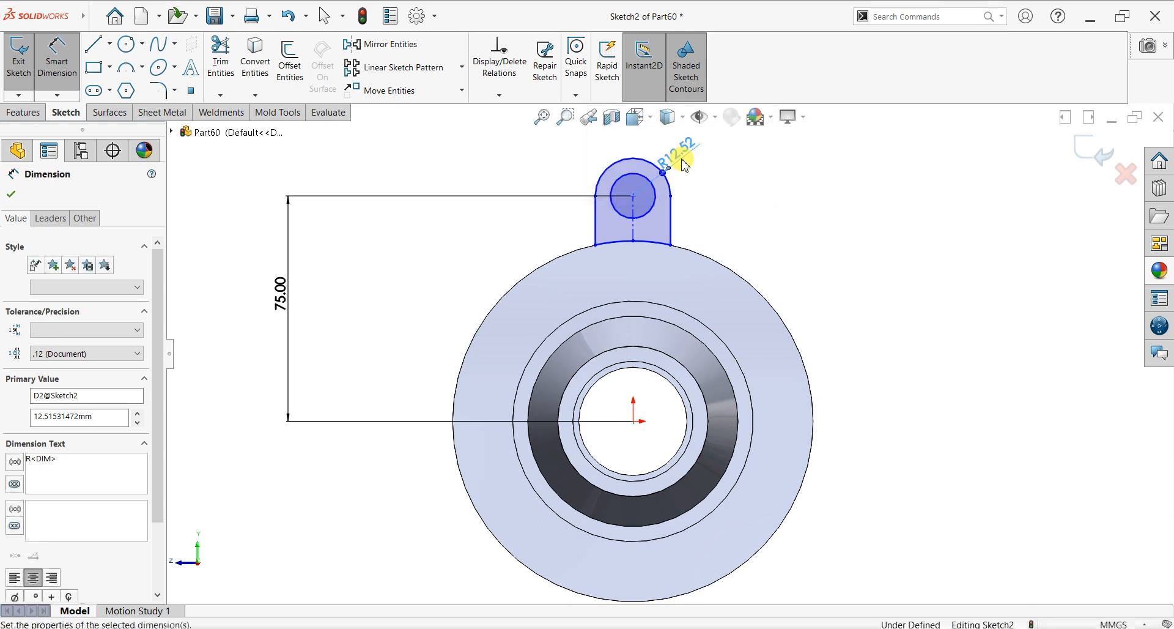
Dimension the lug hole's diameter as 10 mm
left_click(610, 184)
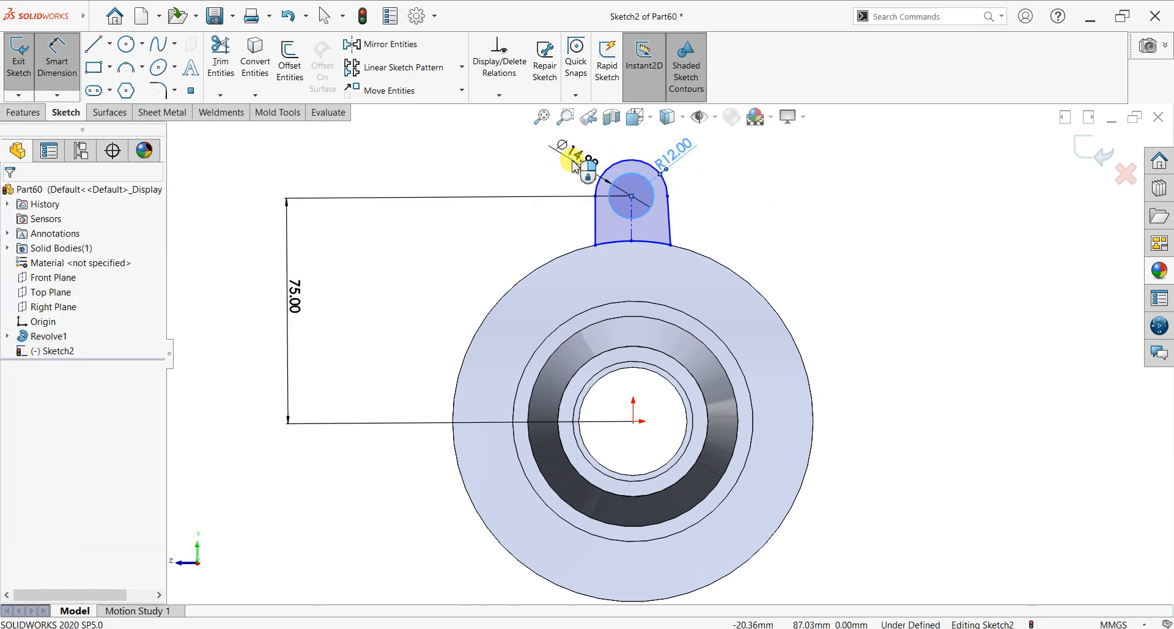
left_click(573, 164)
type("8")
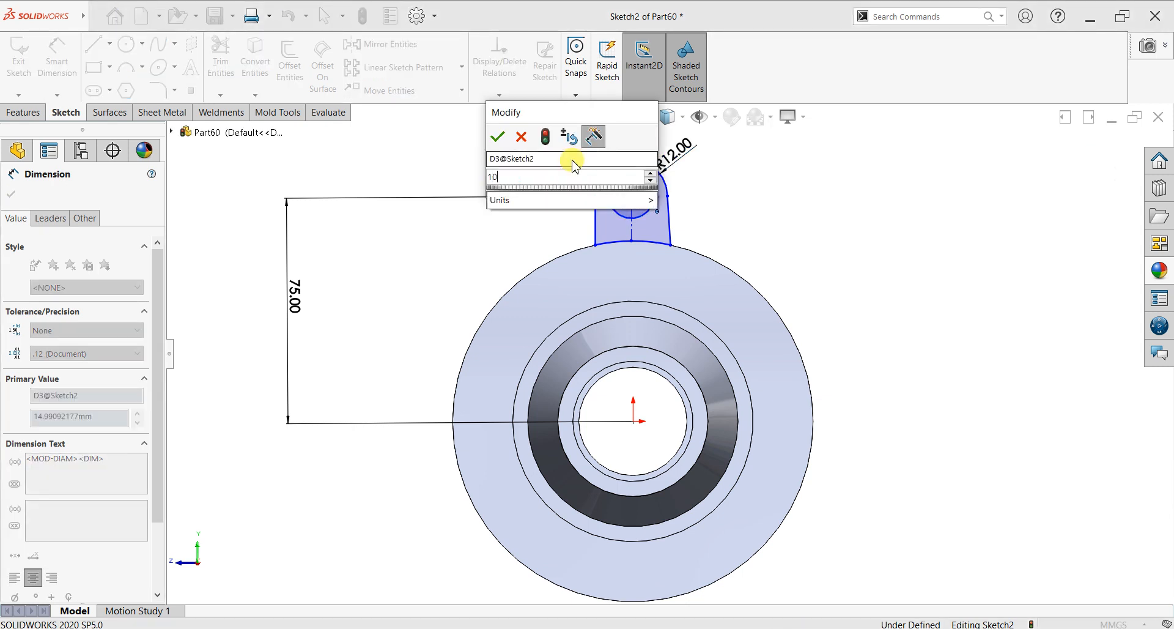
key("Return")
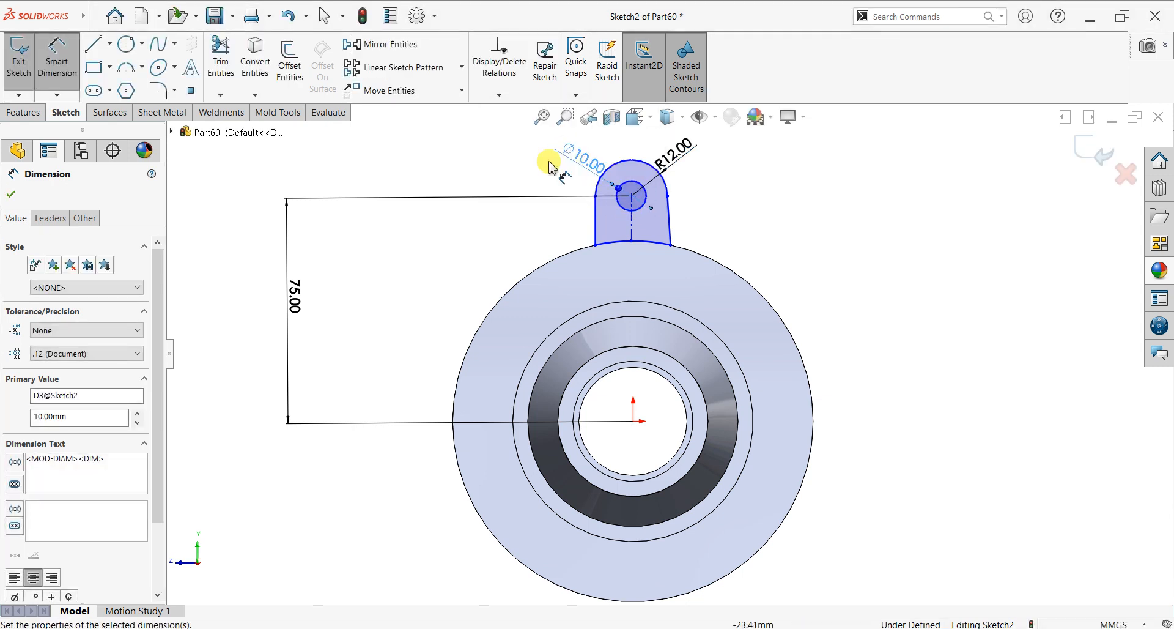
key("Escape")
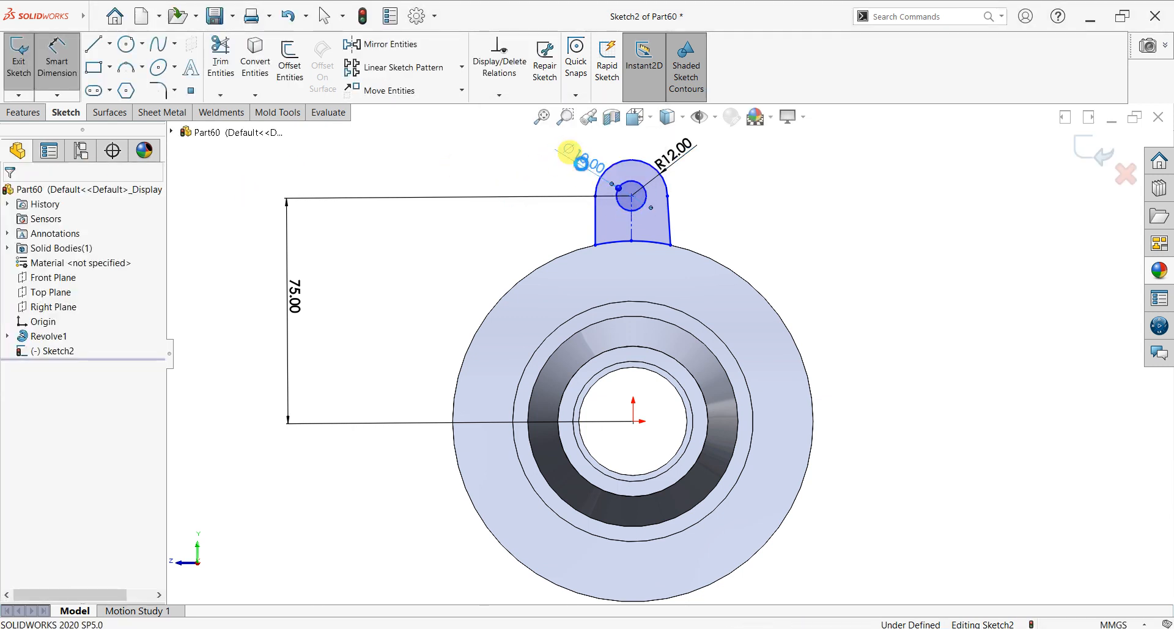
Set the lug hole's diameter to 12 mm
double_click(582, 163)
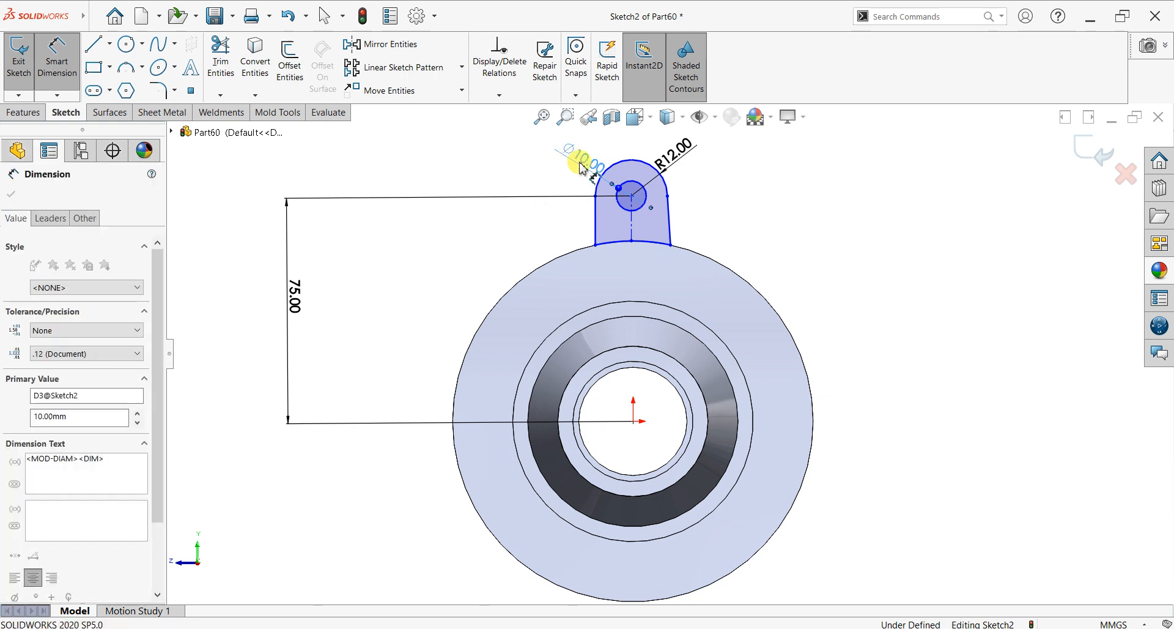
type("12")
key("Return")
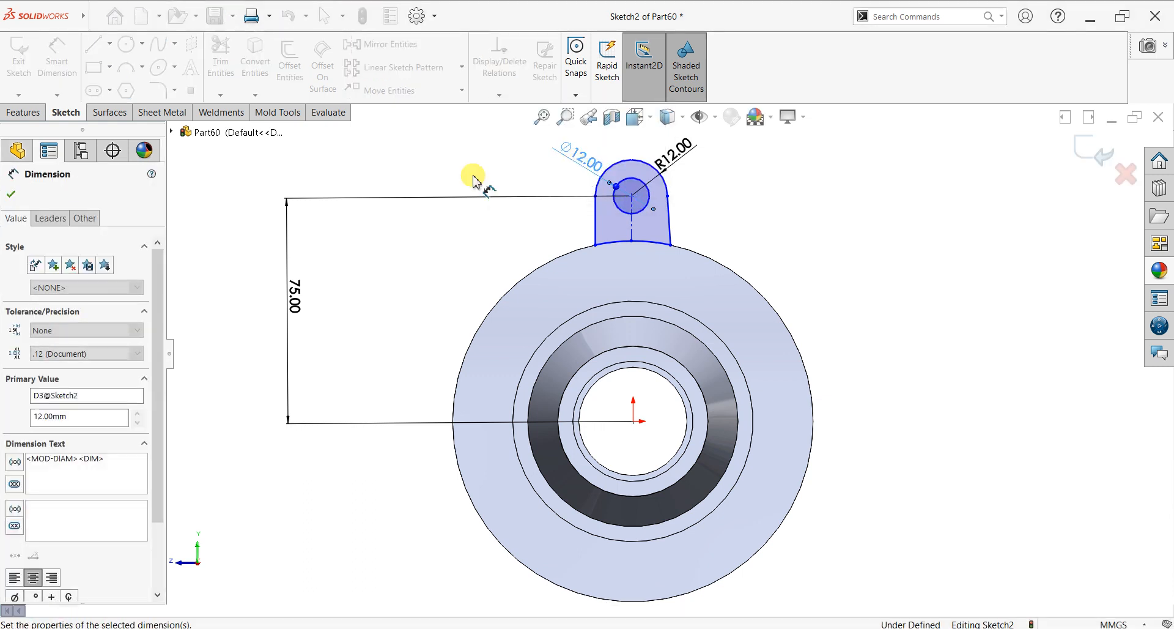
left_click(11, 194)
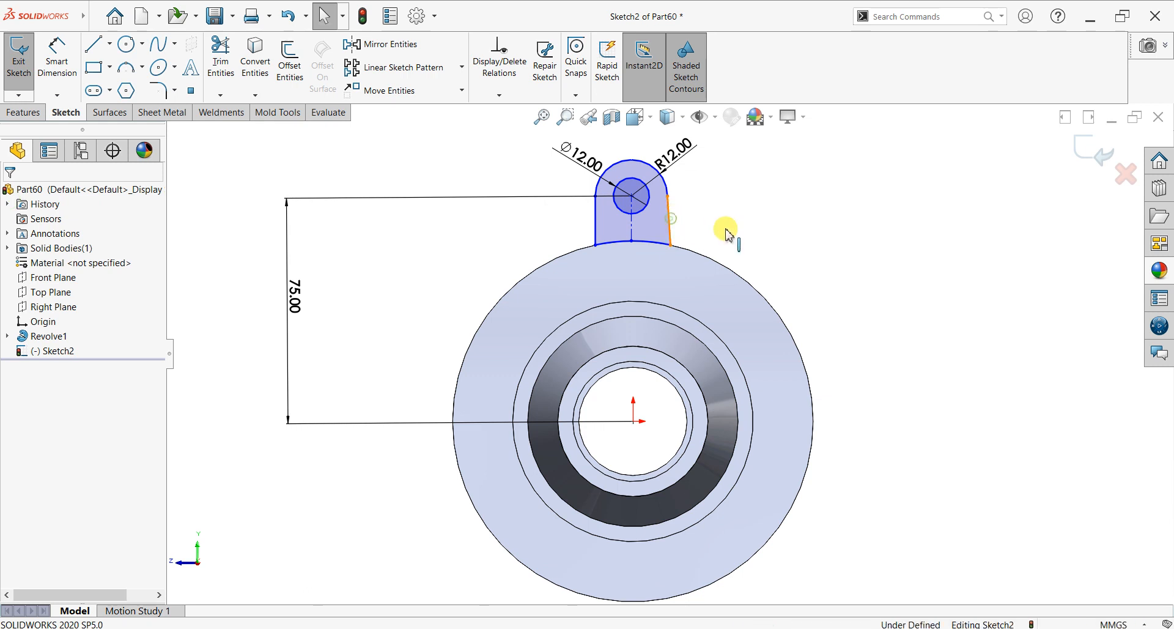
Add a vertical relation to the lug's slanted side line
left_click(671, 220)
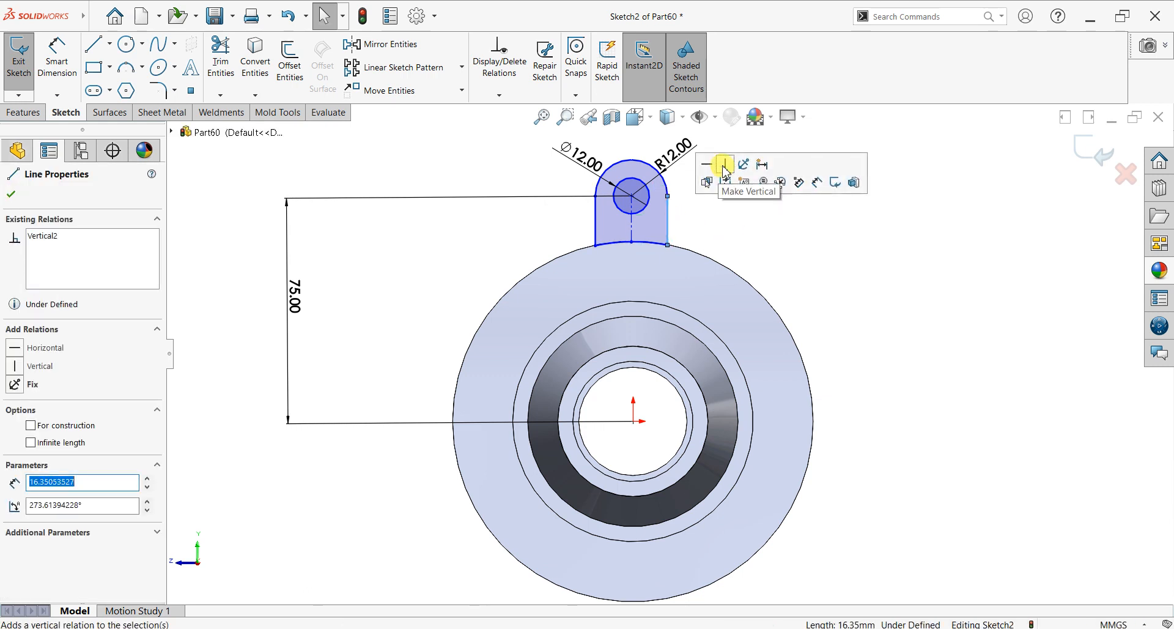
left_click(725, 169)
left_click(10, 193)
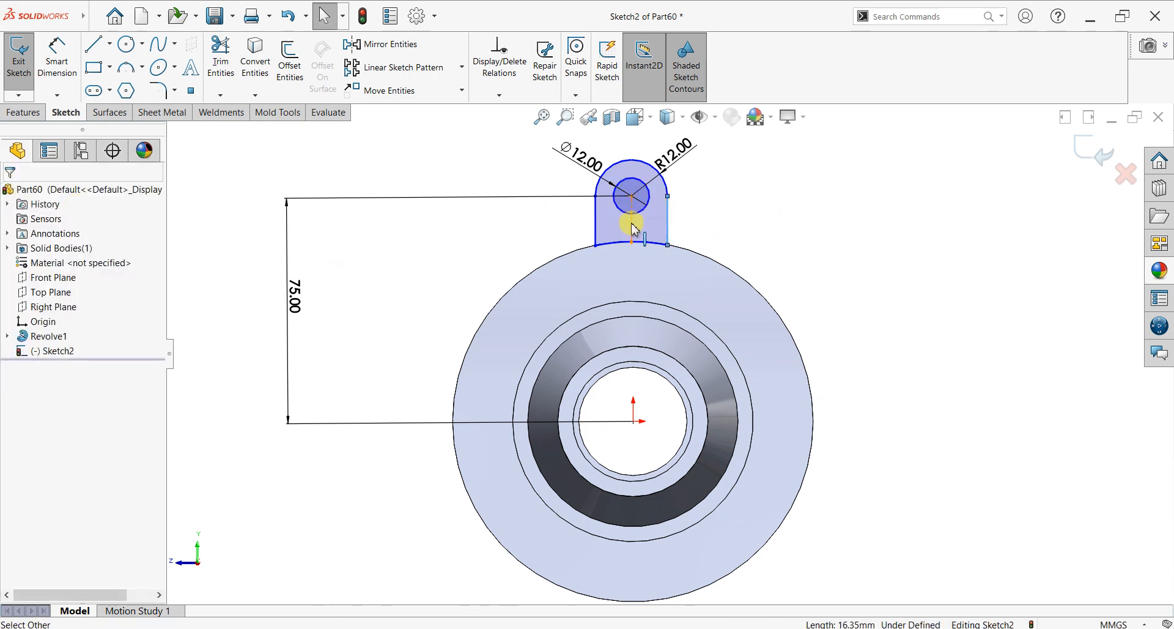
Add a vertical relation between the centerline's lower endpoint on the rim arc and the origin
left_click(633, 421, "ctrl")
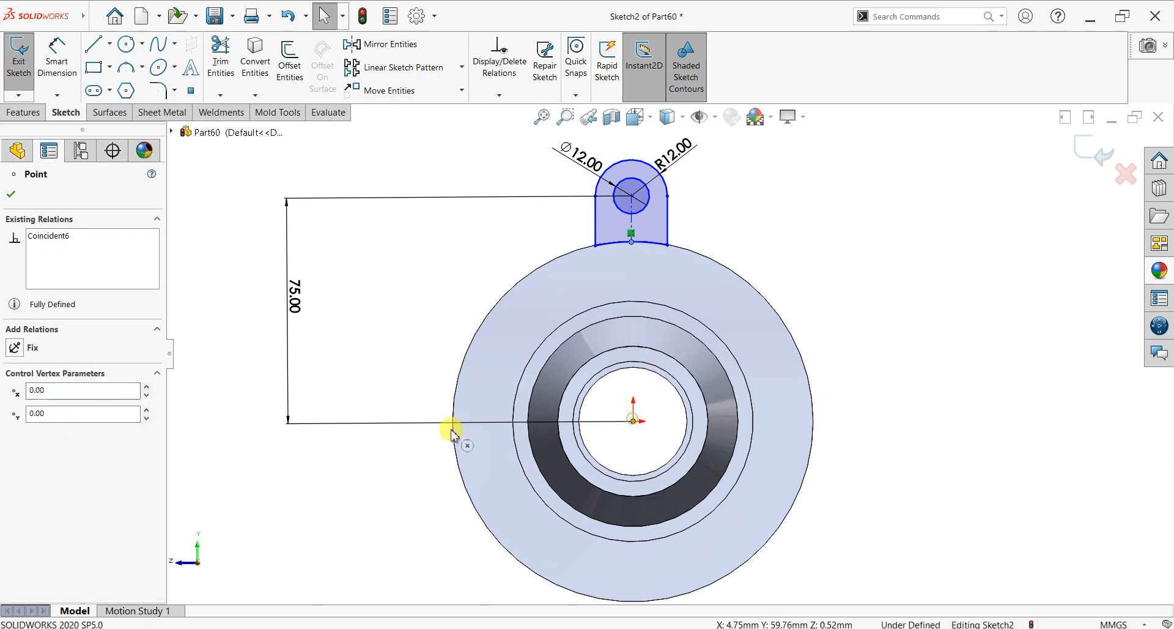
left_click(16, 428)
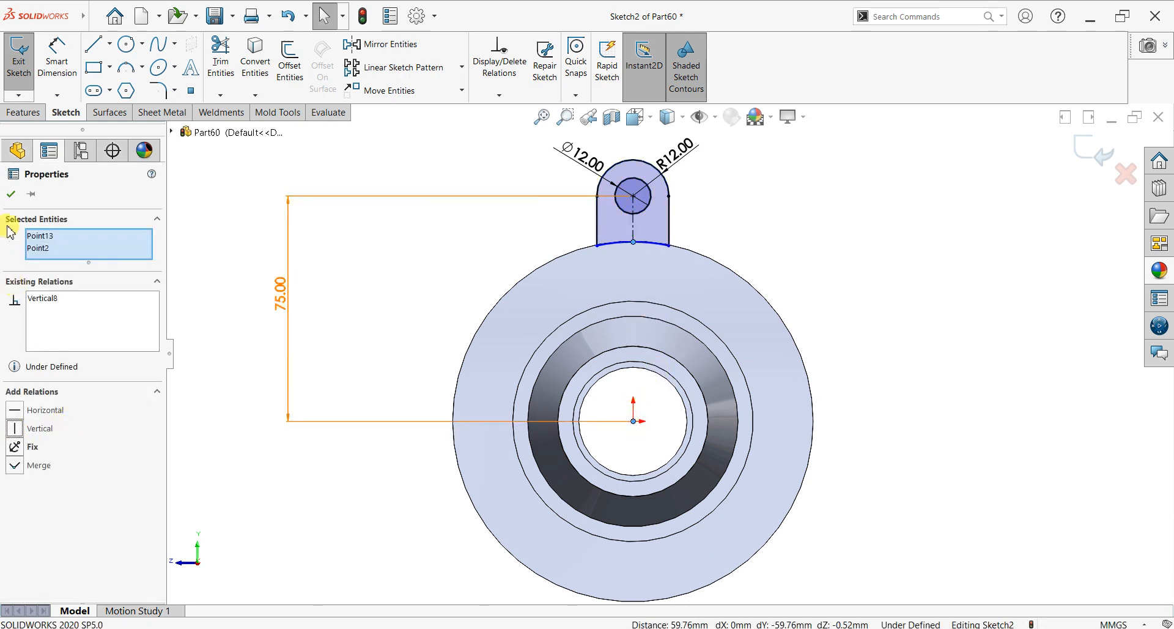
left_click(11, 194)
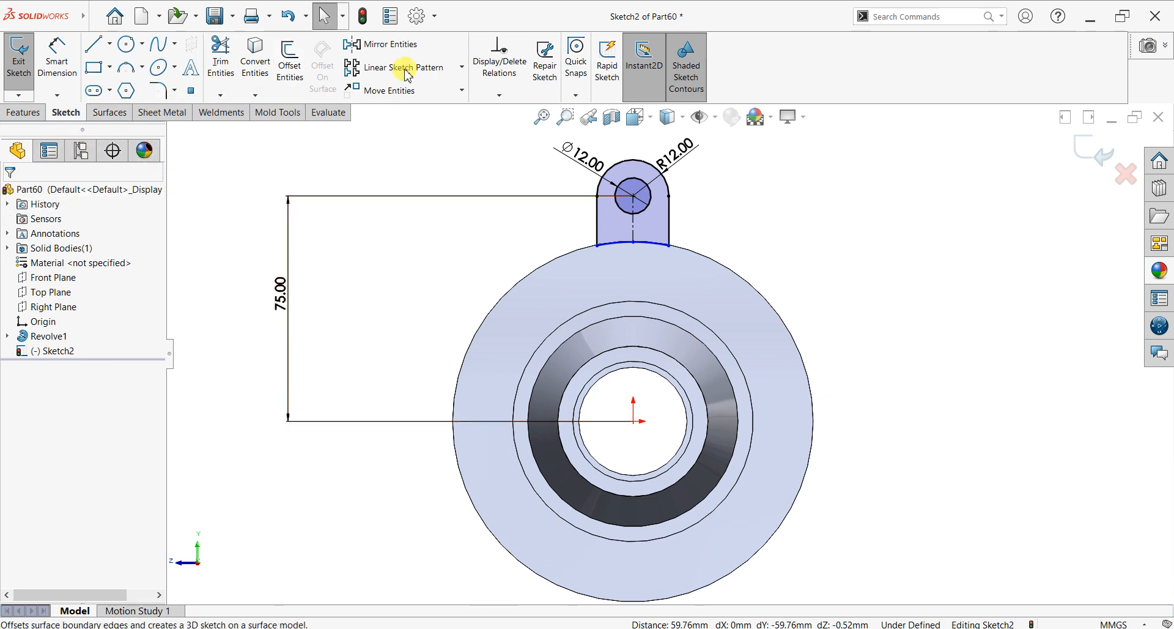
Create a circular sketch pattern of the lug's hole, sides and arcs about the origin, with 6 equally spaced instances over 360 degrees
left_click(461, 68)
left_click(404, 100)
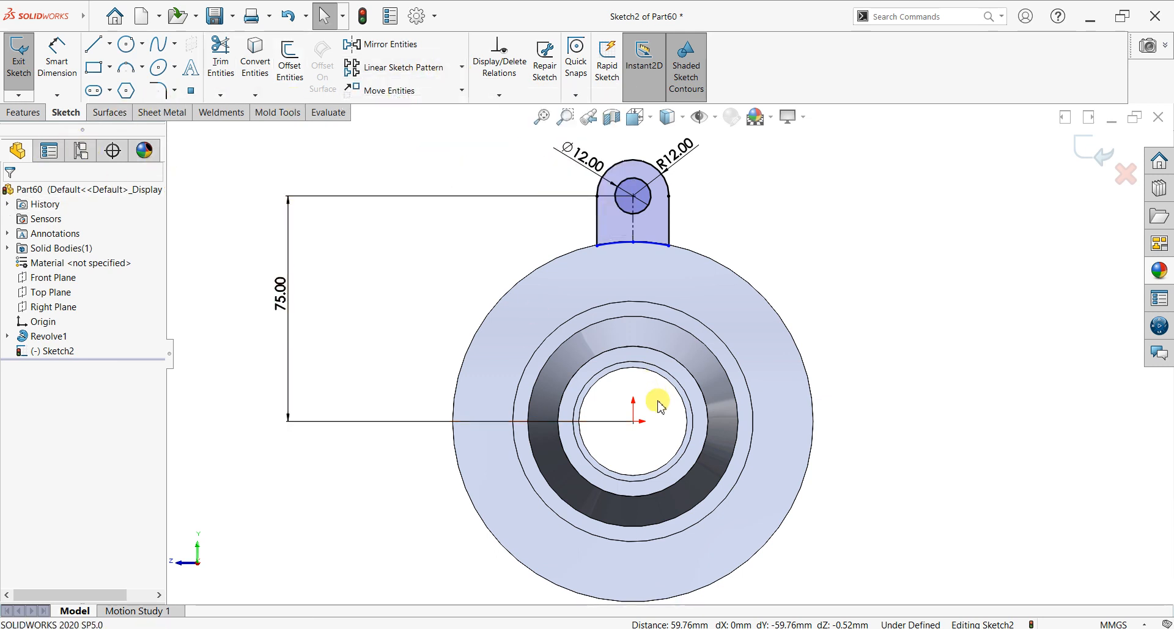
left_click(77, 496)
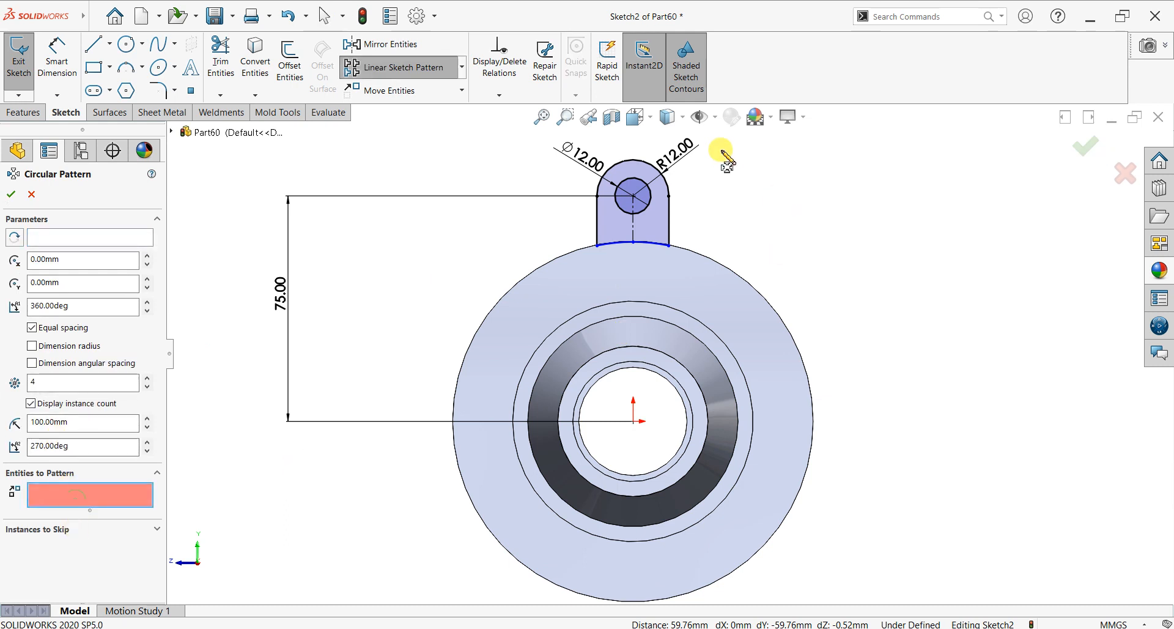
left_click(624, 212)
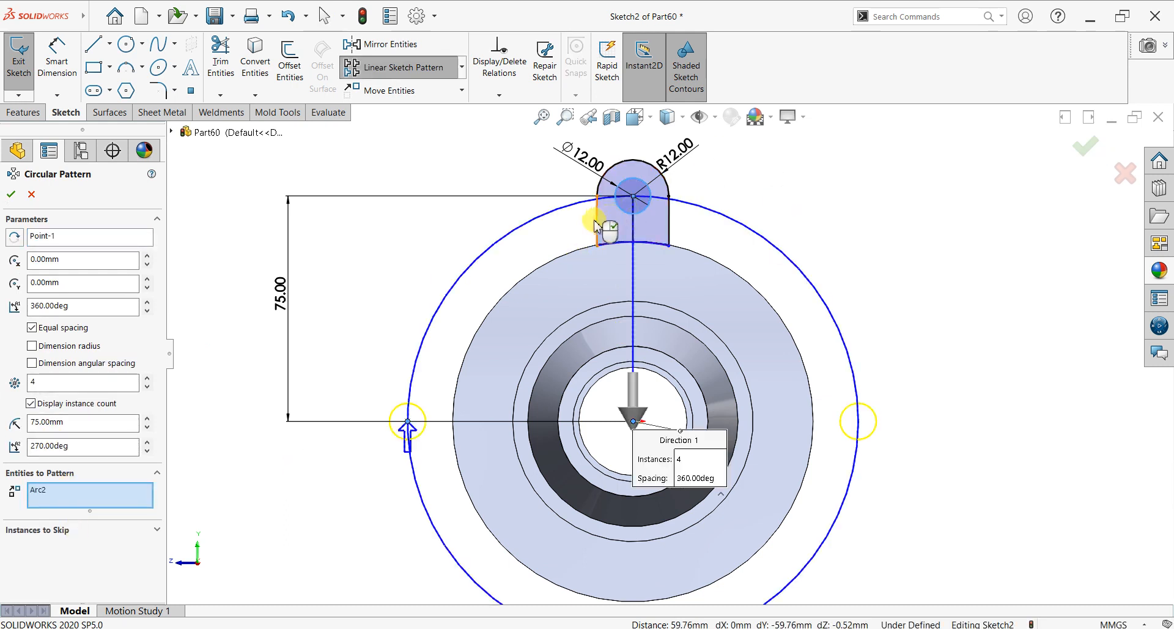
left_click(597, 222)
left_click(613, 245)
left_click(669, 221)
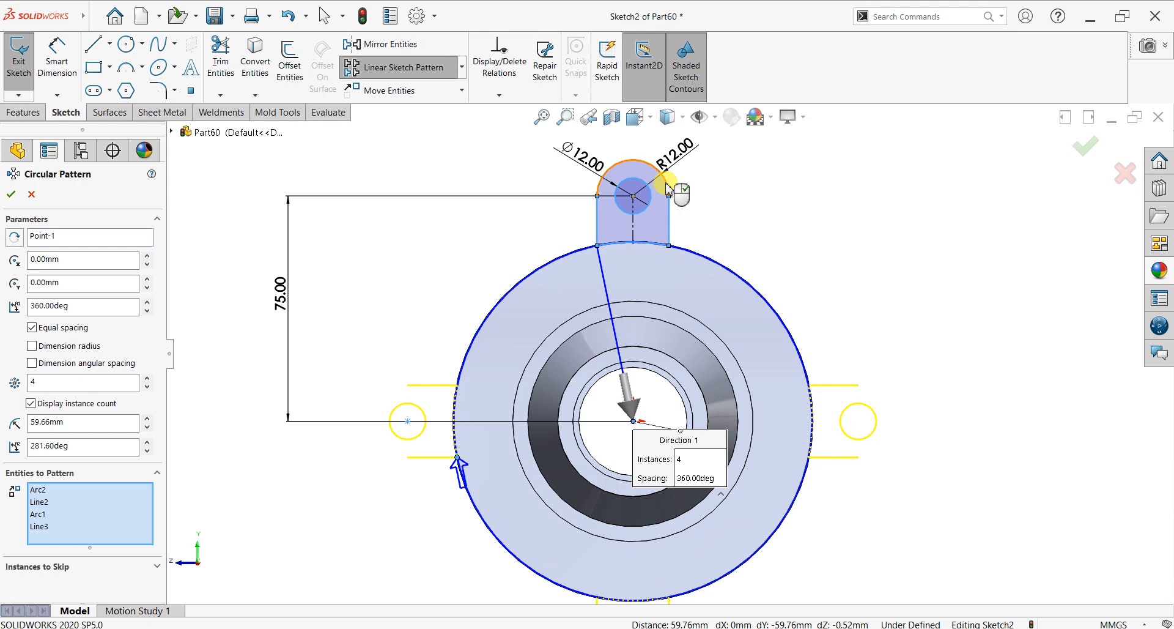
left_click(666, 185)
scroll(560, 395, "up", 2)
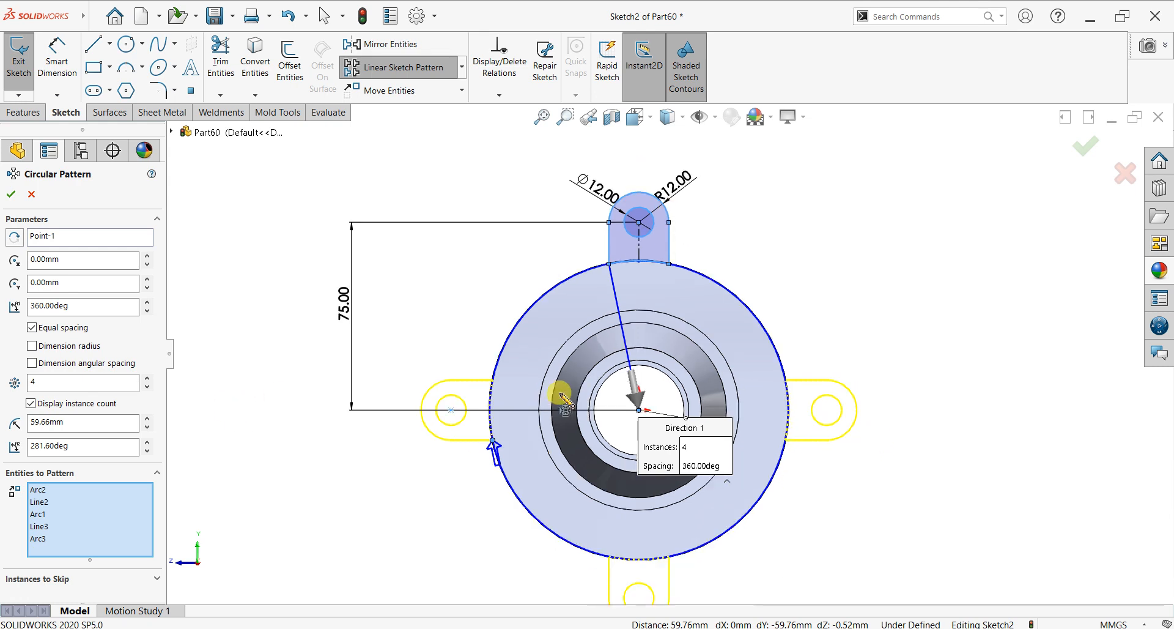
scroll(676, 428, "down", 1)
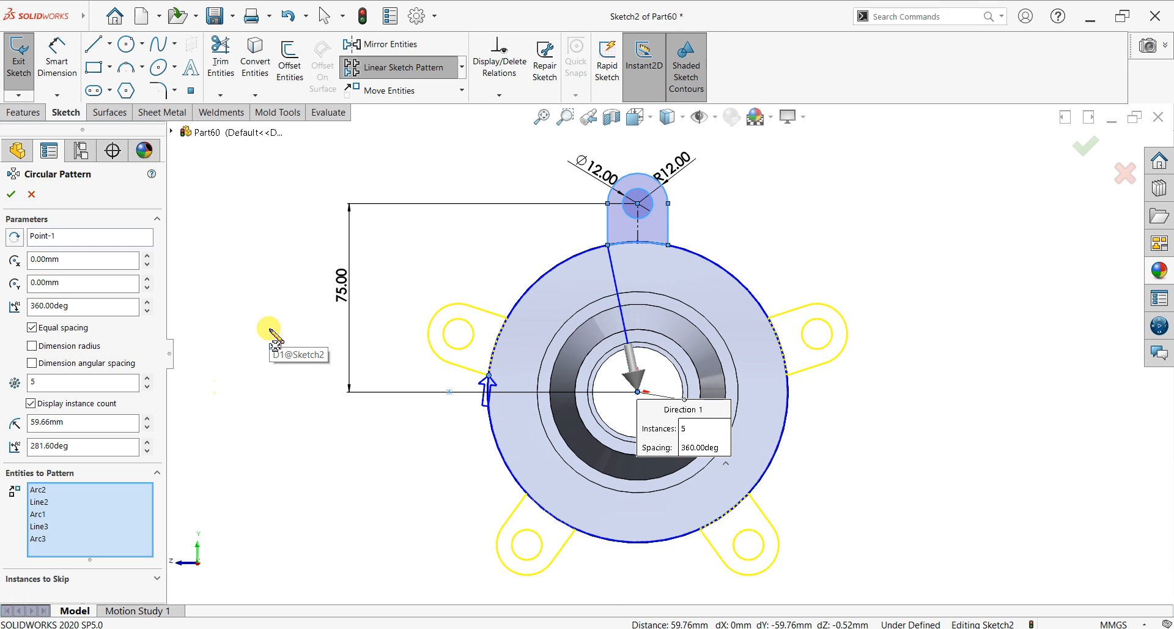
left_click(148, 378)
left_click(11, 195)
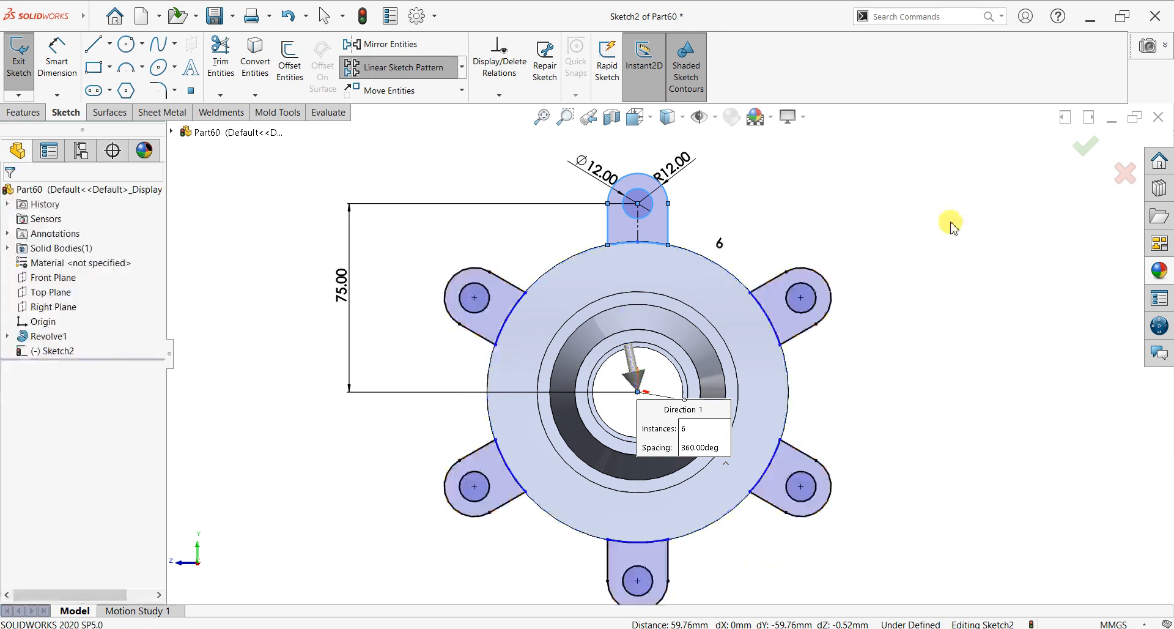
Extrude the patterned lug sketch up to the flange's underside face, merging the result with the hub
left_click(8, 114)
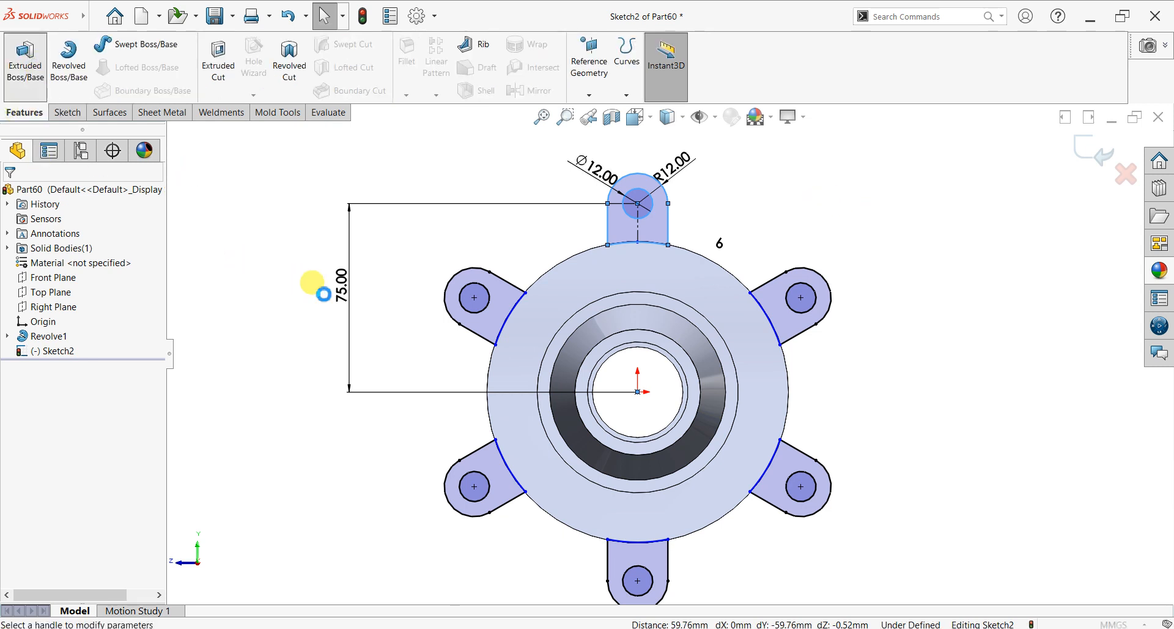
middle_click_drag(388, 451, 422, 230)
left_click(74, 261)
left_click(73, 305)
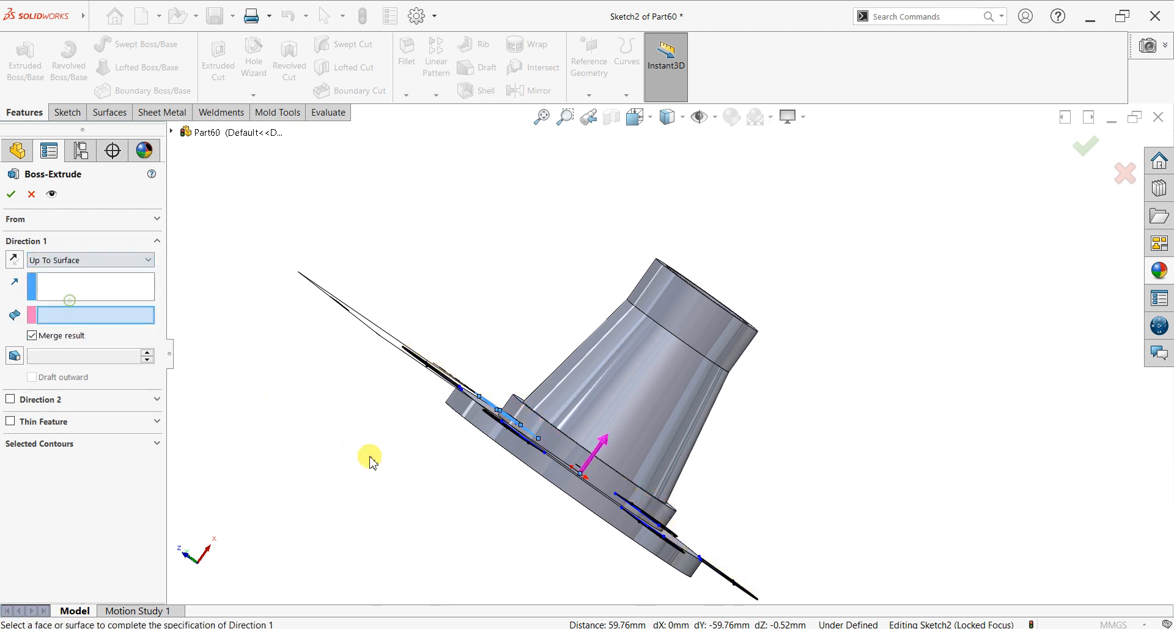
middle_click_drag(369, 459, 388, 382)
left_click(499, 394)
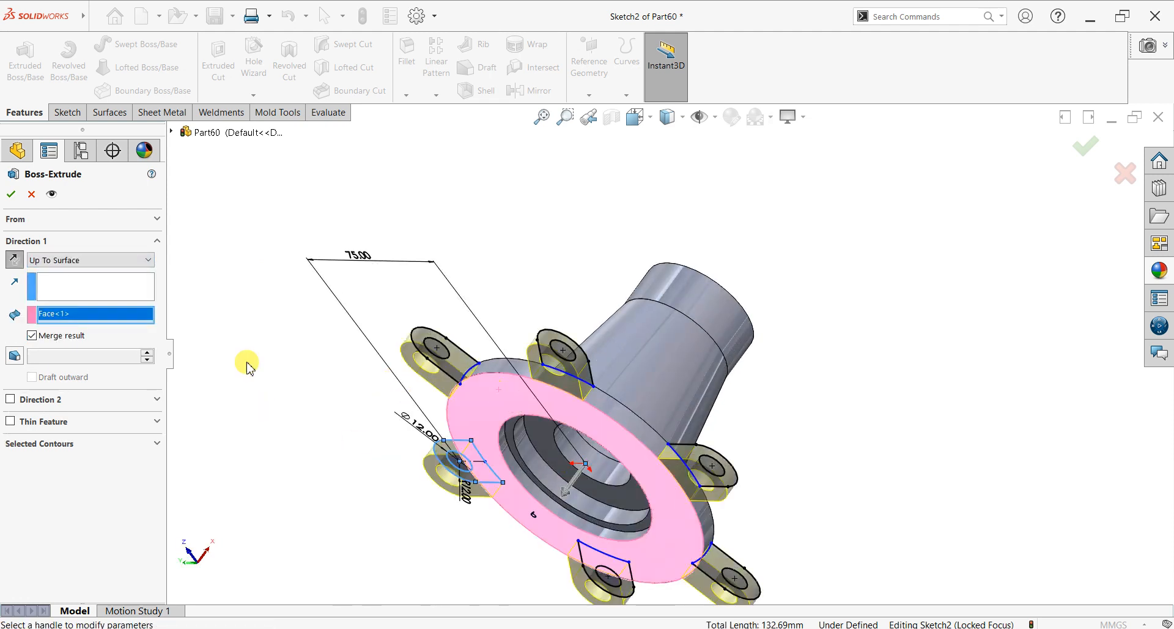
left_click(10, 195)
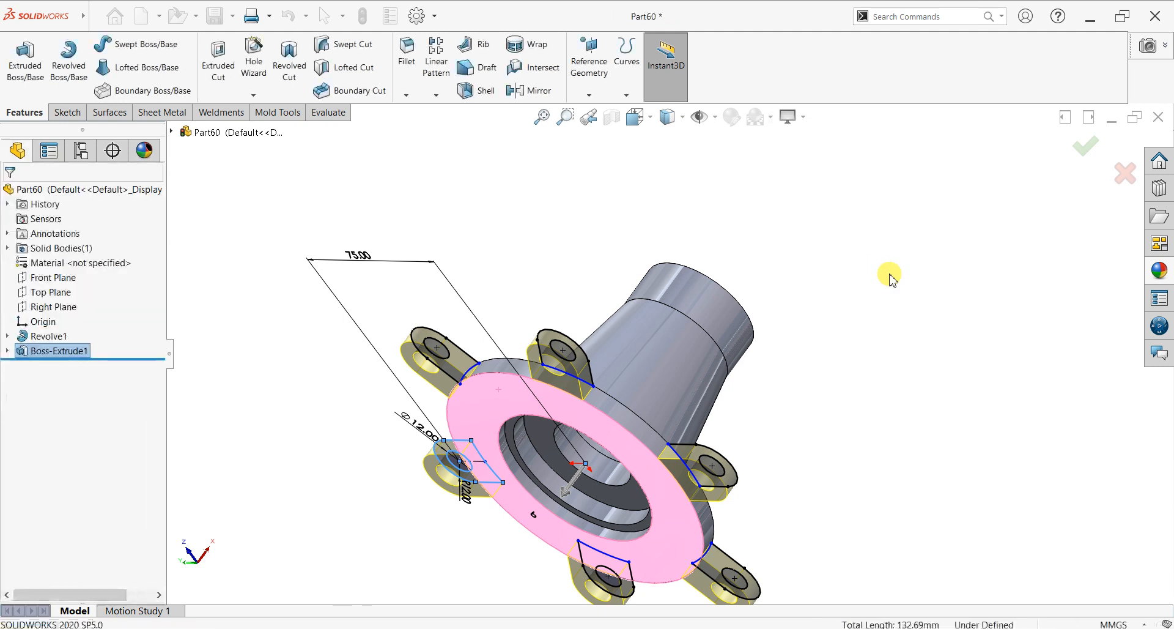
middle_click_drag(882, 344, 769, 425)
left_click(811, 400)
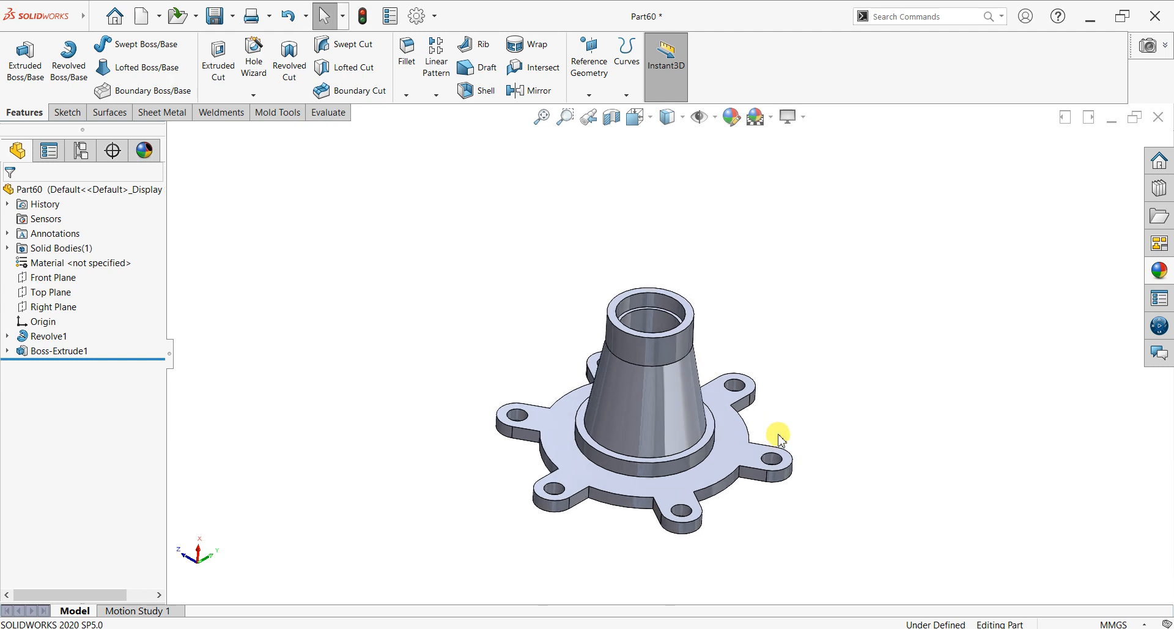
Fillet the upper outer edge of the collar around the cone's base with a 5 mm radius
scroll(779, 437, "down", 2)
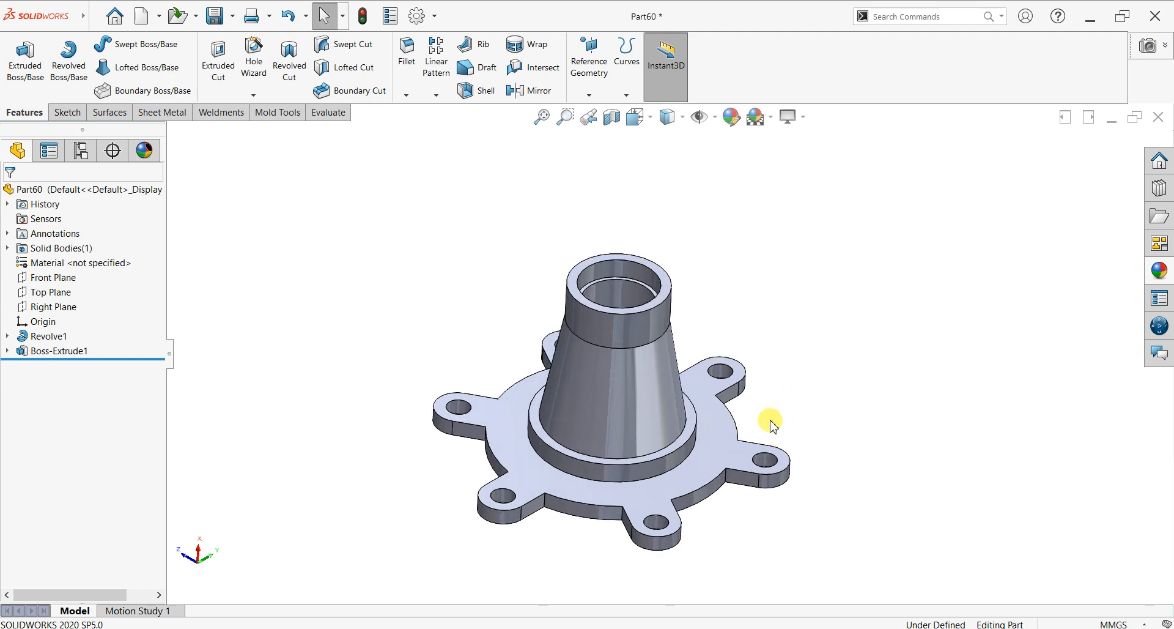
middle_click_drag(768, 427, 707, 398)
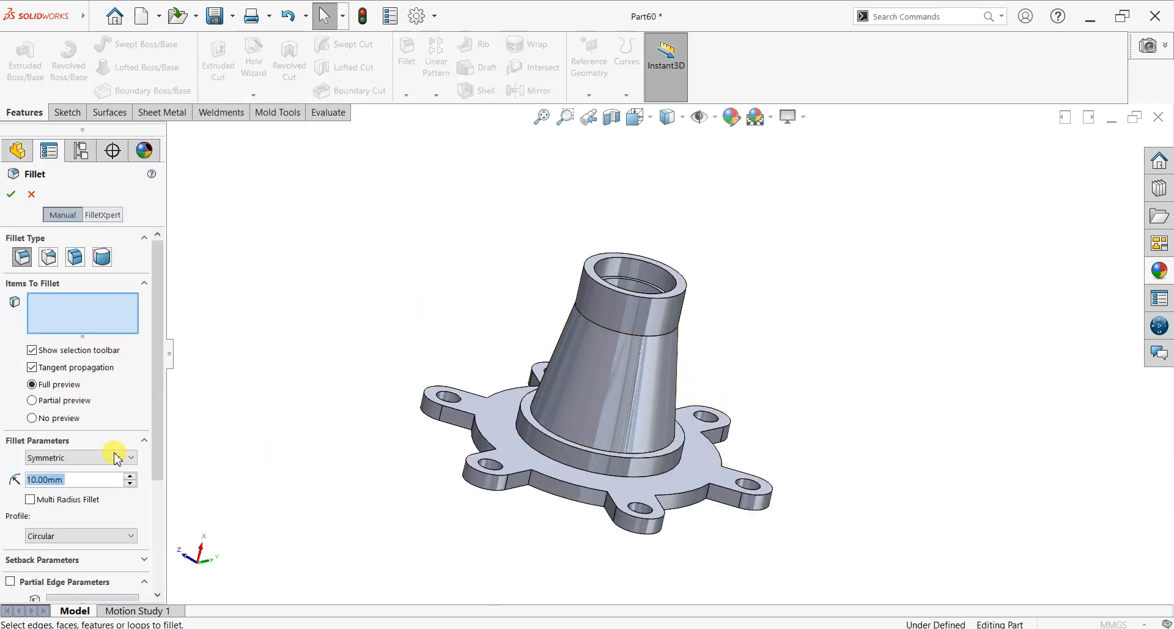
type("2")
key("Return")
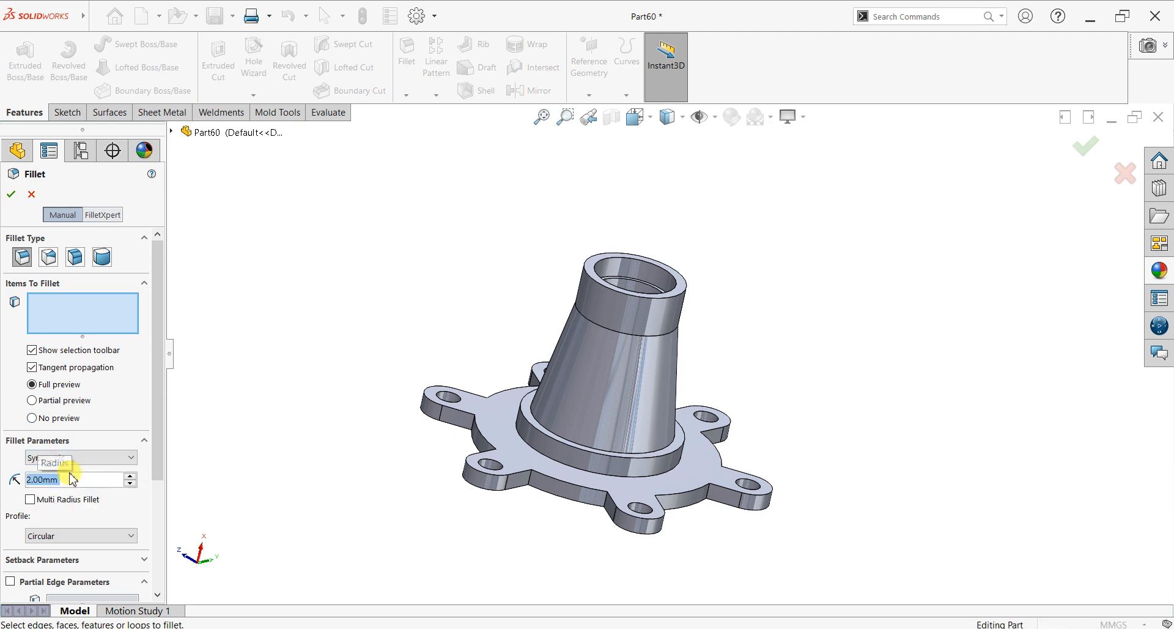
left_click(528, 424)
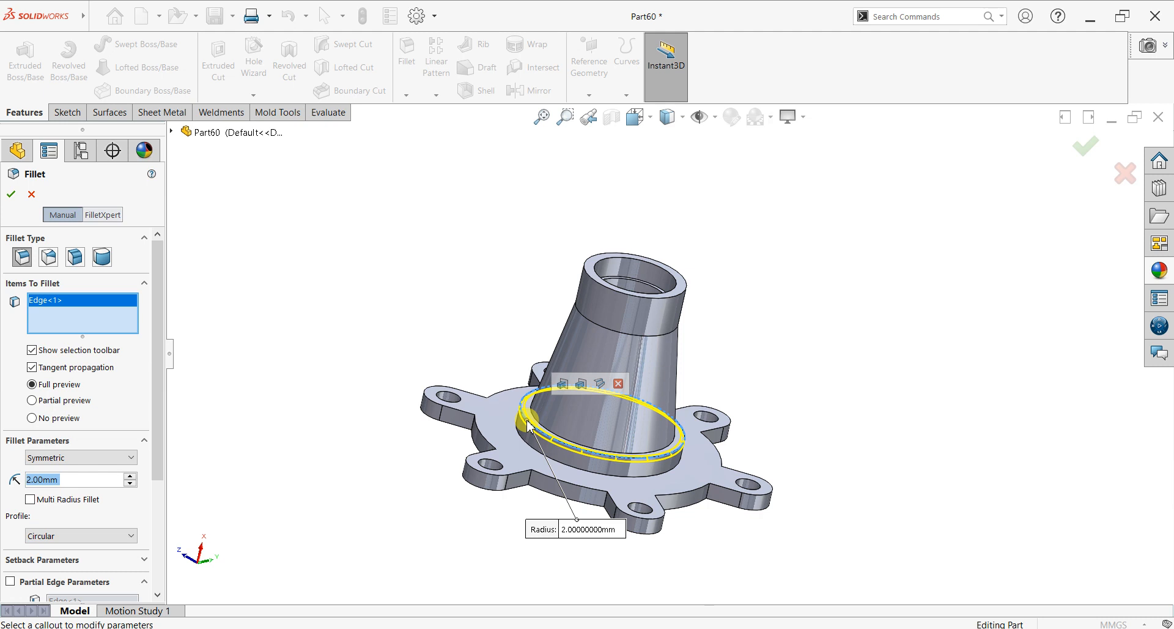
type("5")
key("Return")
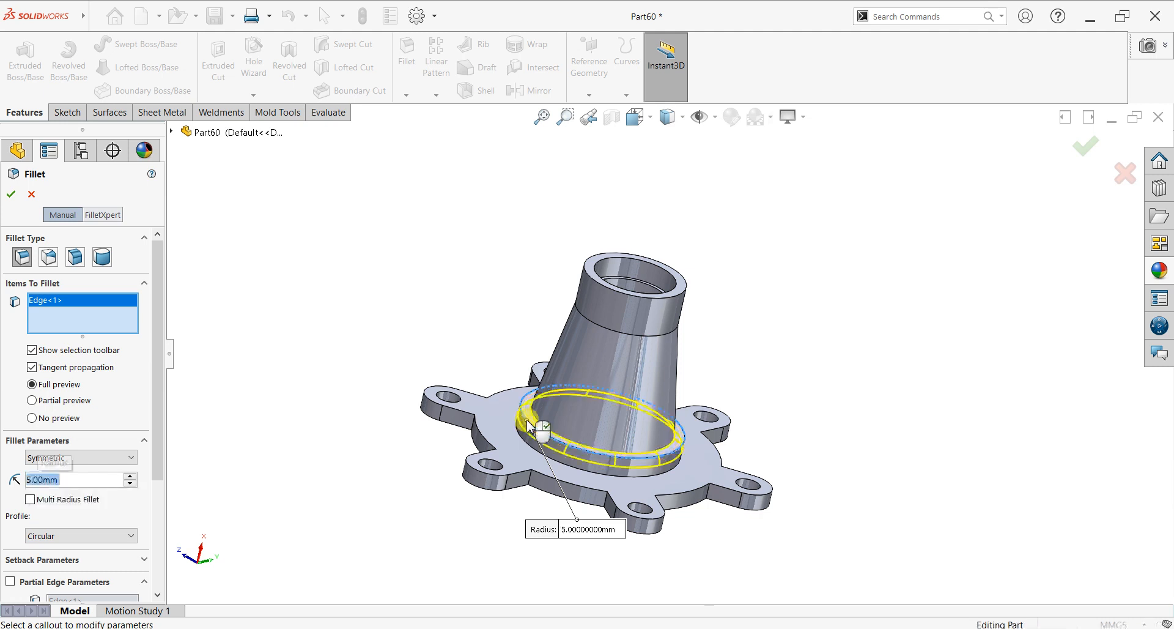
left_click(11, 195)
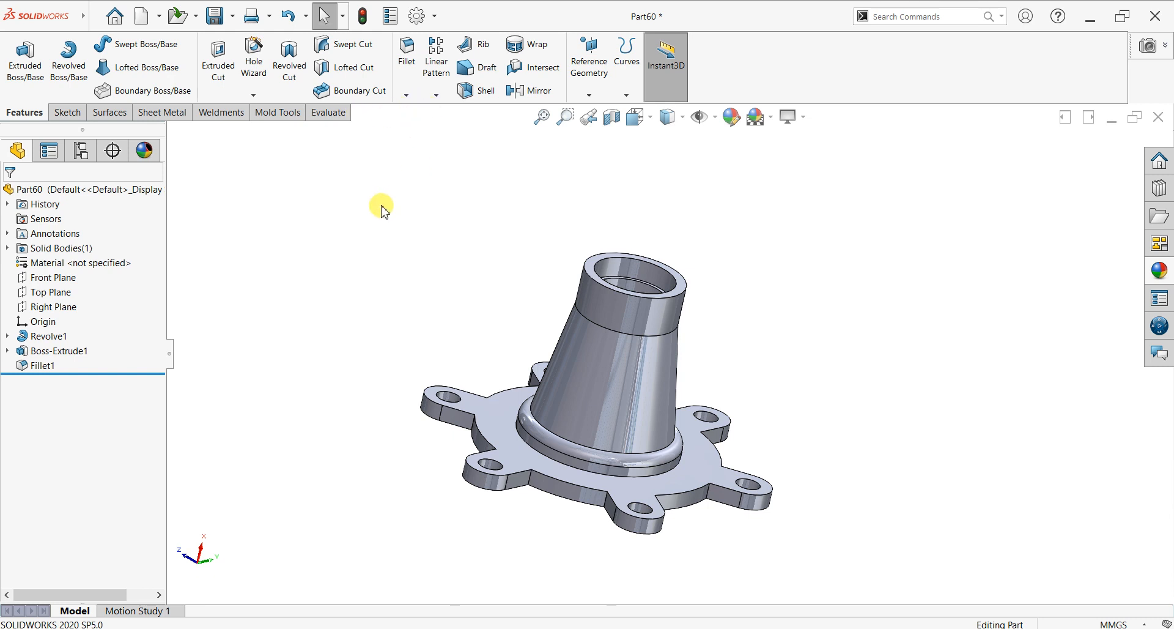
Chamfer the inner bore edge at the hub's upper end by 1.5 mm at 45 degrees
left_click(406, 96)
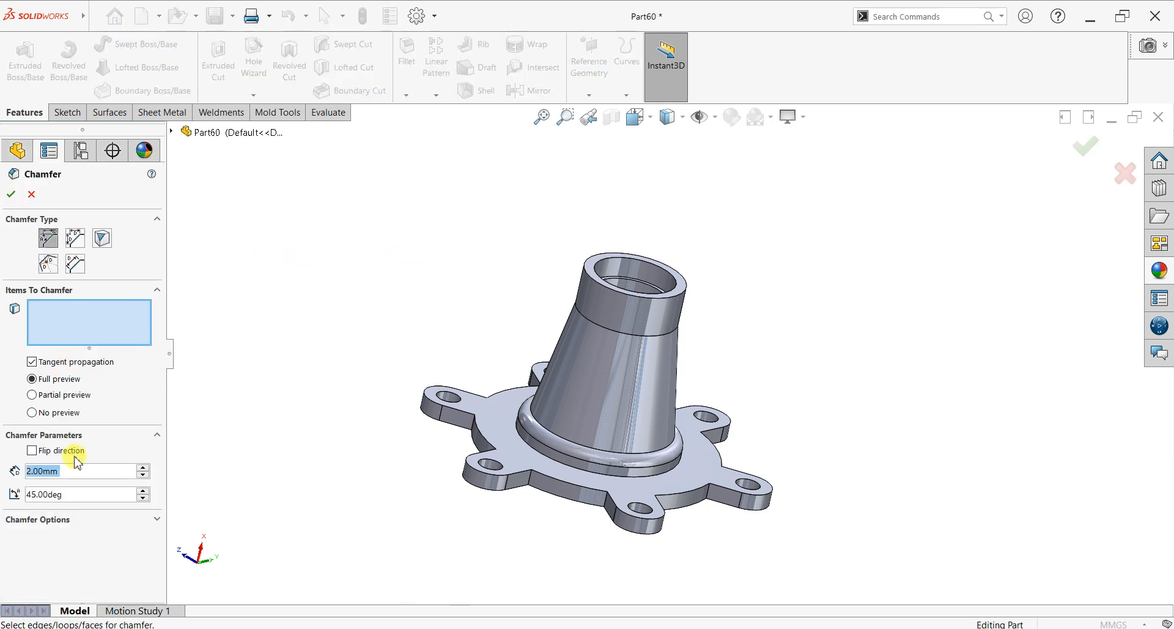
left_click(613, 261)
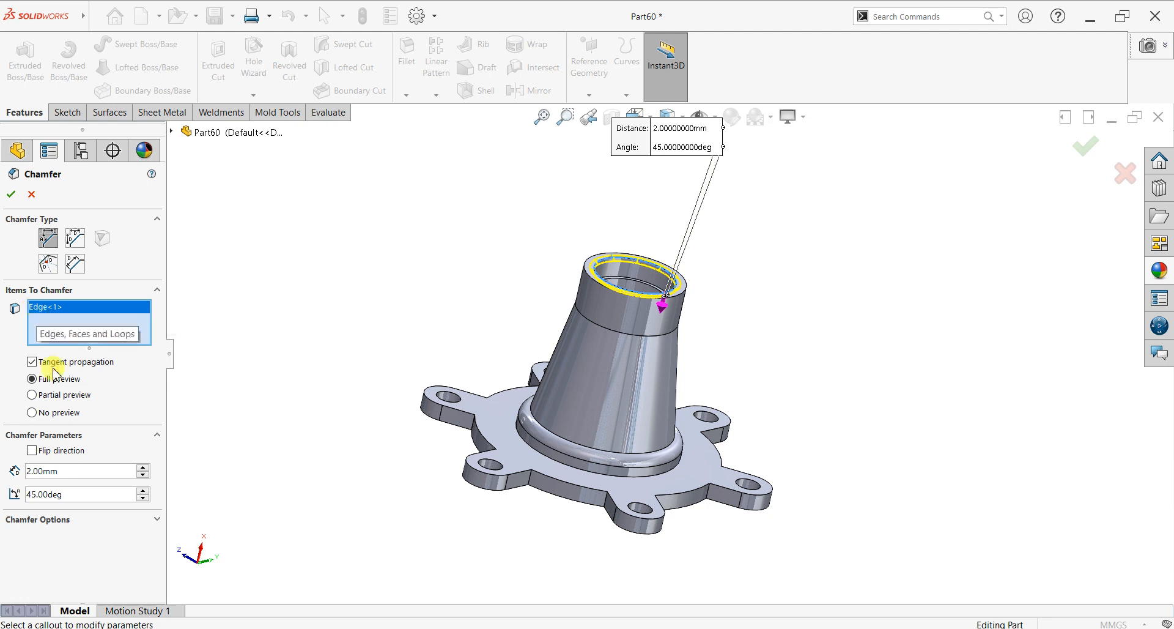
double_click(65, 471)
type("1.5")
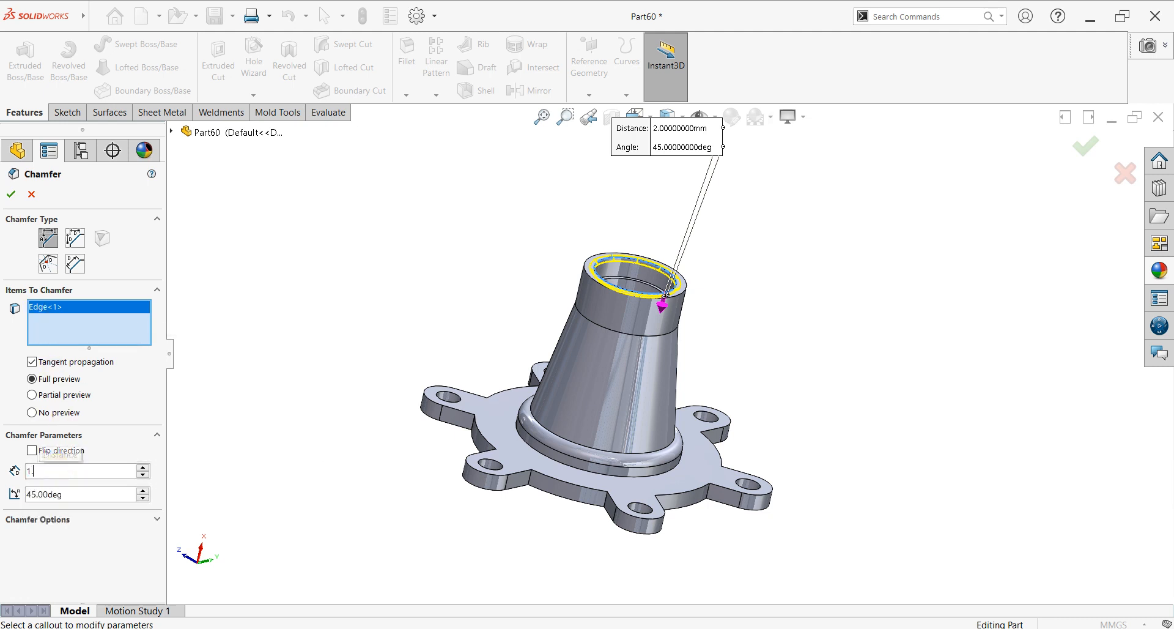
key("Return")
left_click(12, 202)
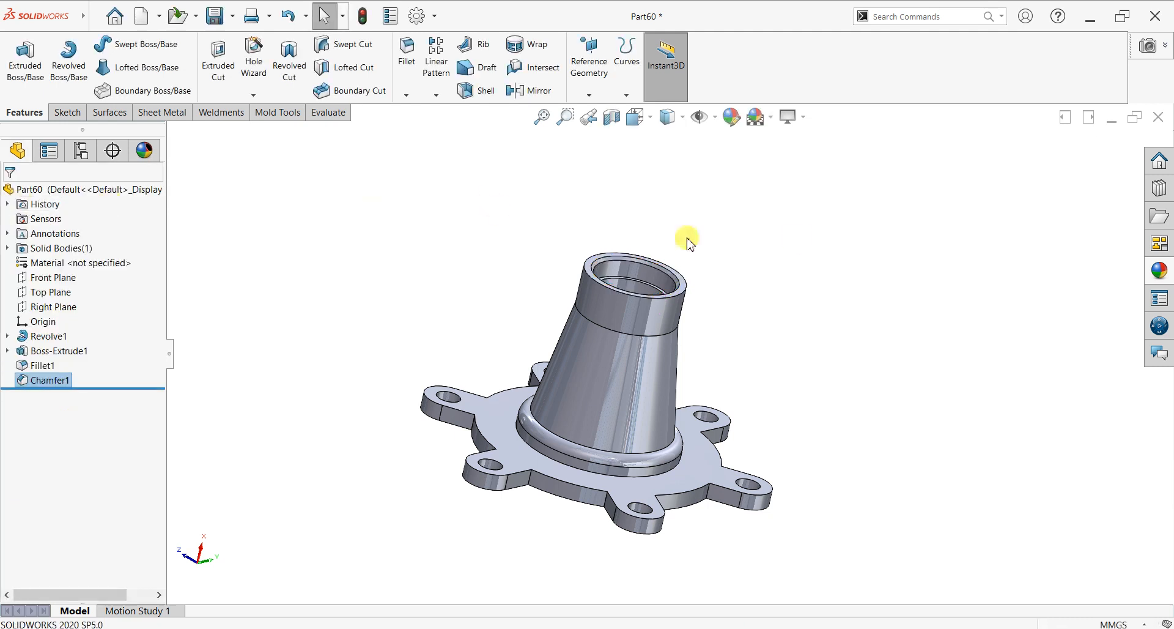
Fillet the circular edge where the collar meets the flange's upper face with a 5 mm radius
left_click(796, 239)
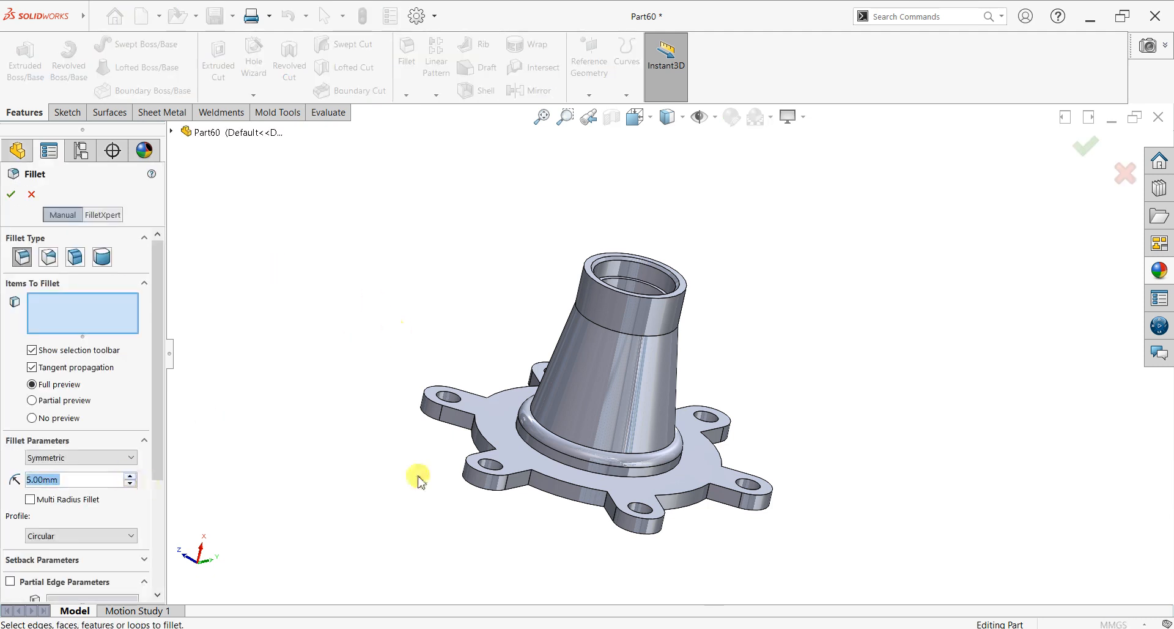
left_click(561, 466)
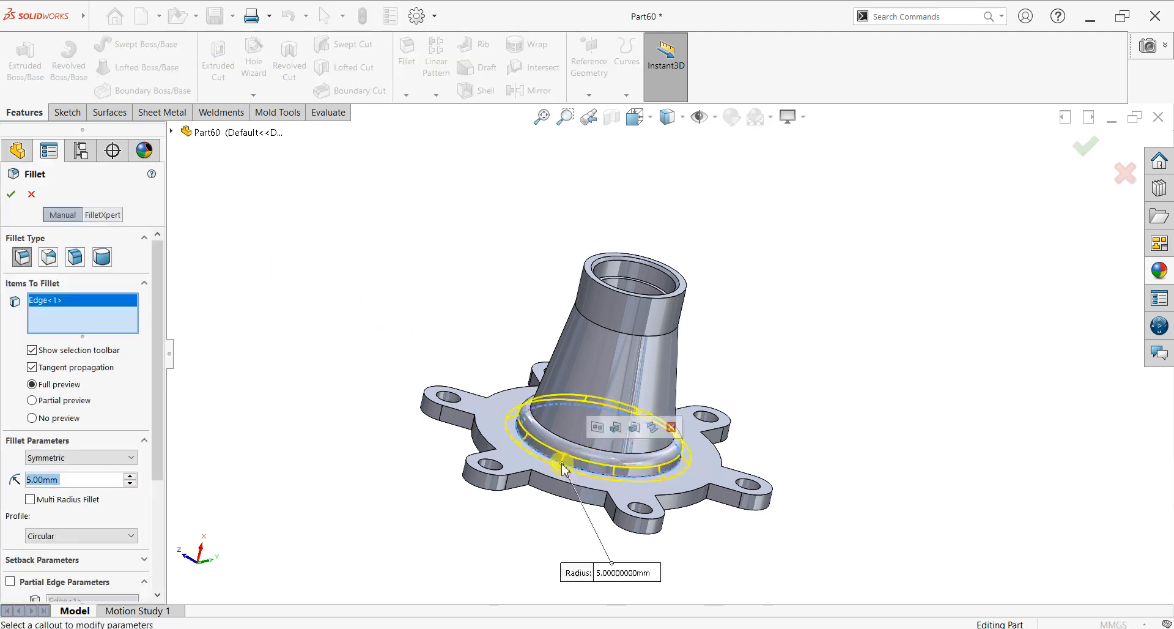
key("Return")
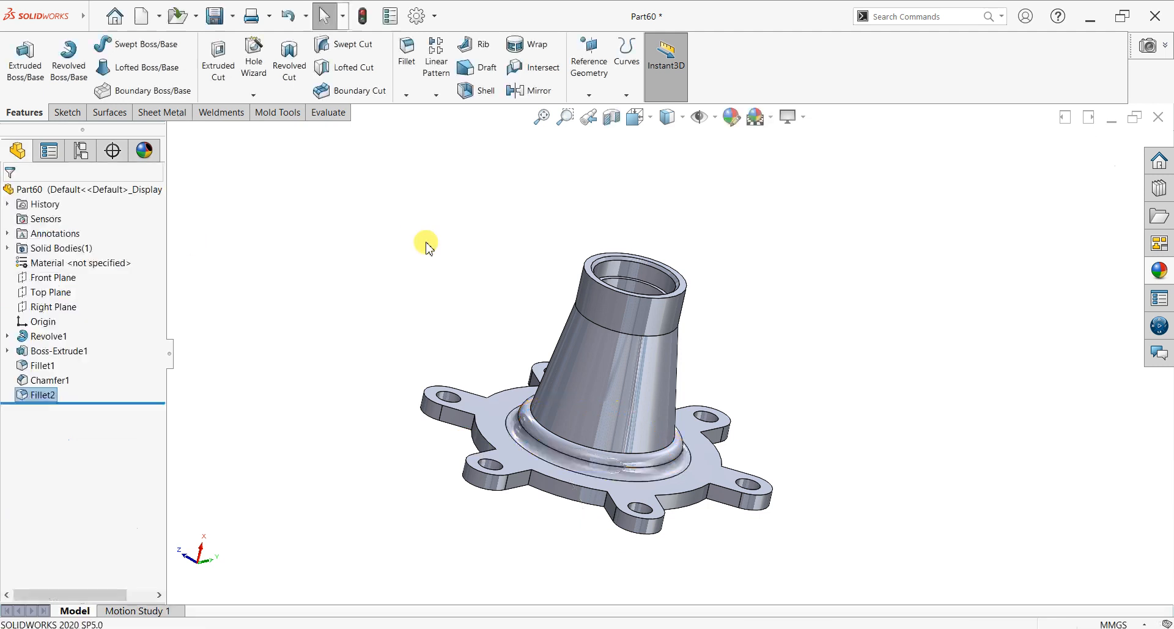
Fillet all 12 vertical corner edges between the lugs and the flange rim with a 5 mm radius
middle_click_drag(840, 434, 802, 459)
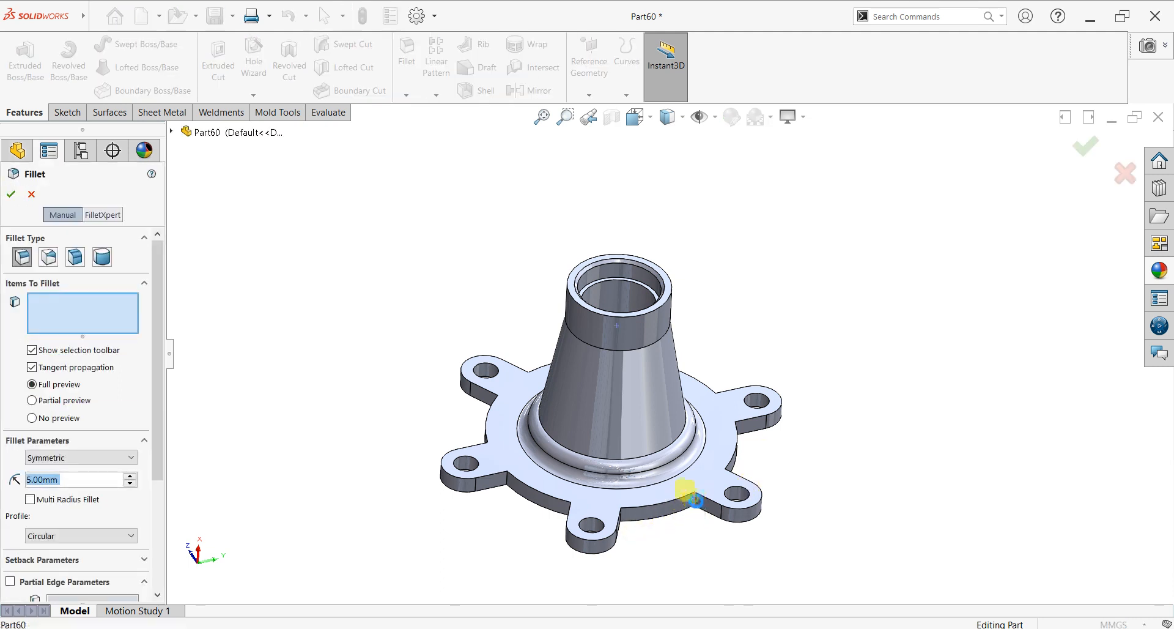
left_click(694, 501)
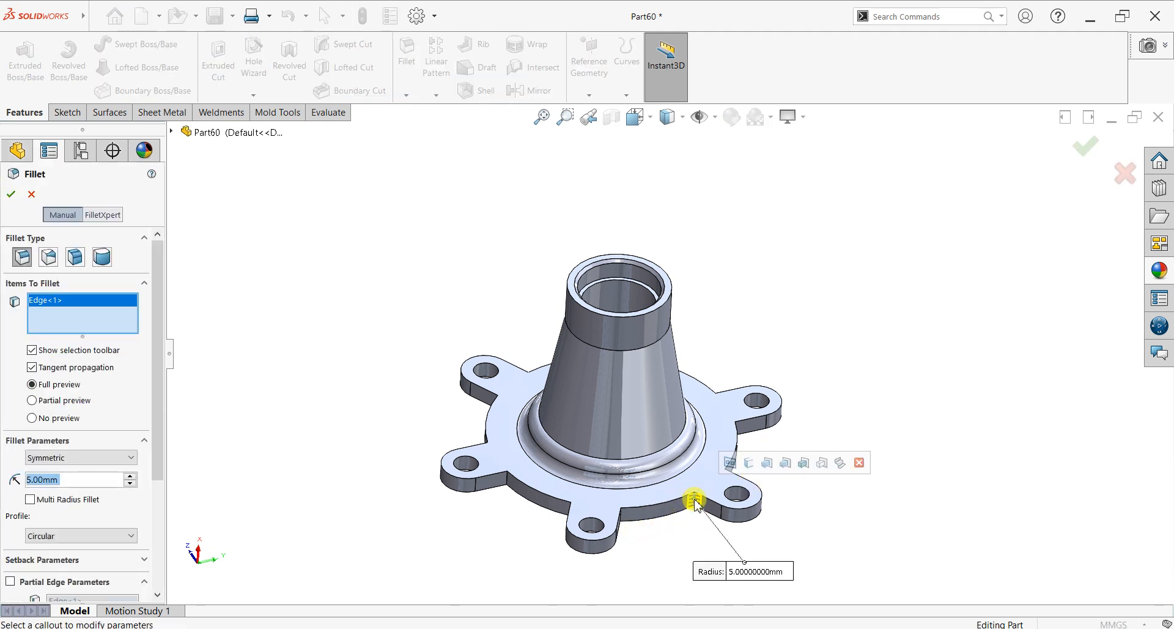
left_click(749, 463)
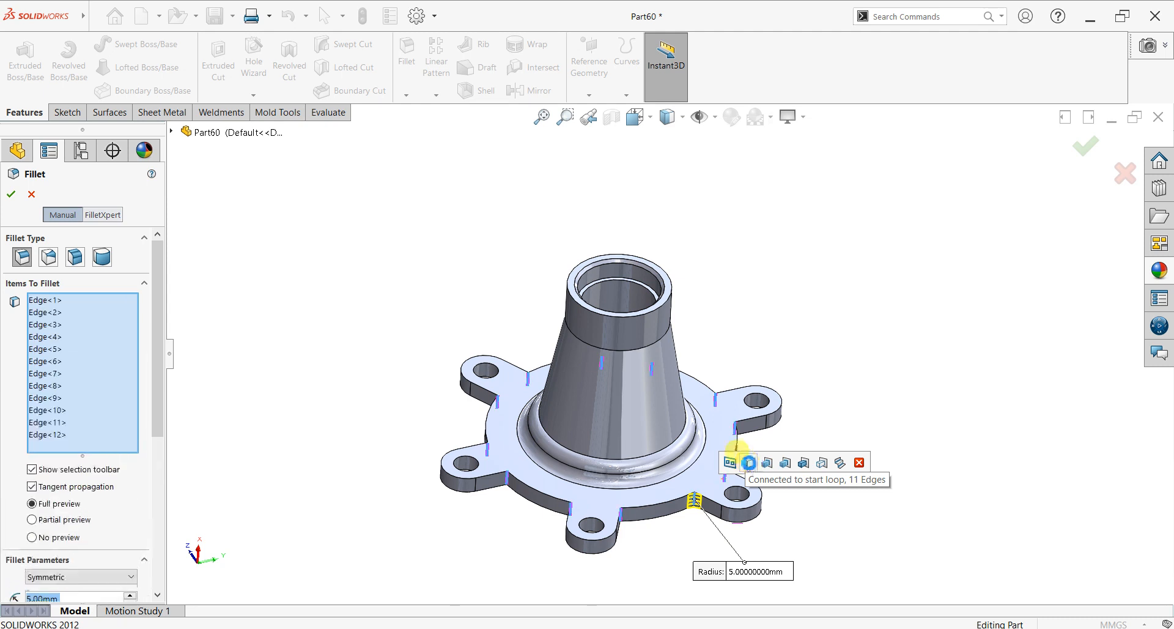
right_click(895, 363)
On the Top Plane, sketch a slanted line from the flange's upper face to the cone's outer edge near its upper end
middle_click_drag(870, 467, 583, 440)
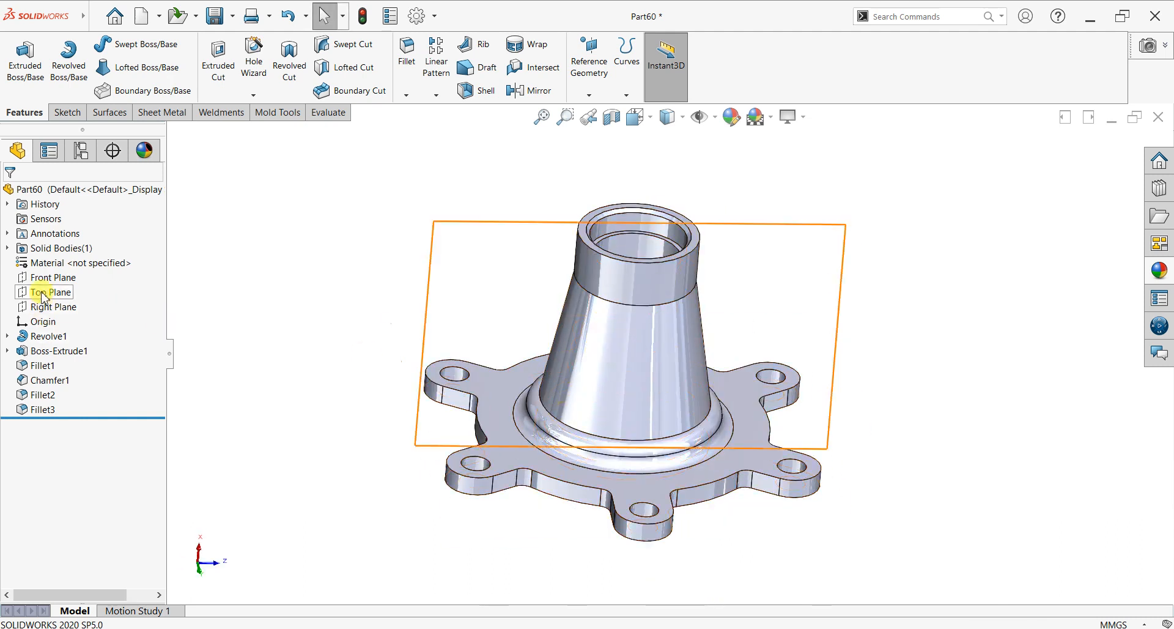
left_click(43, 293)
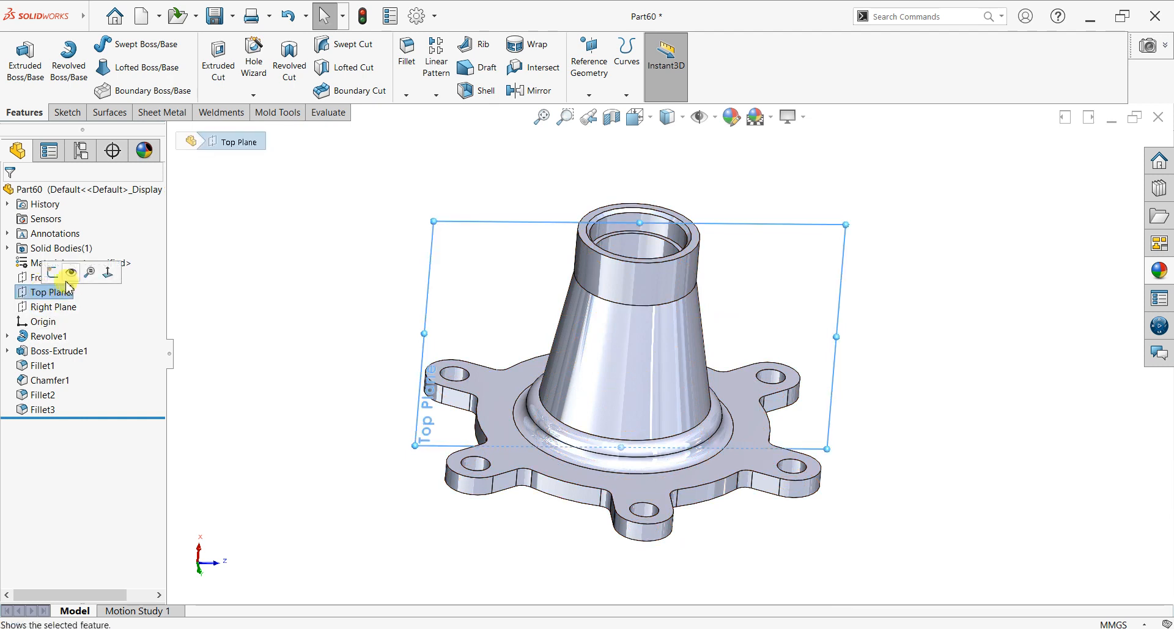
left_click(59, 272)
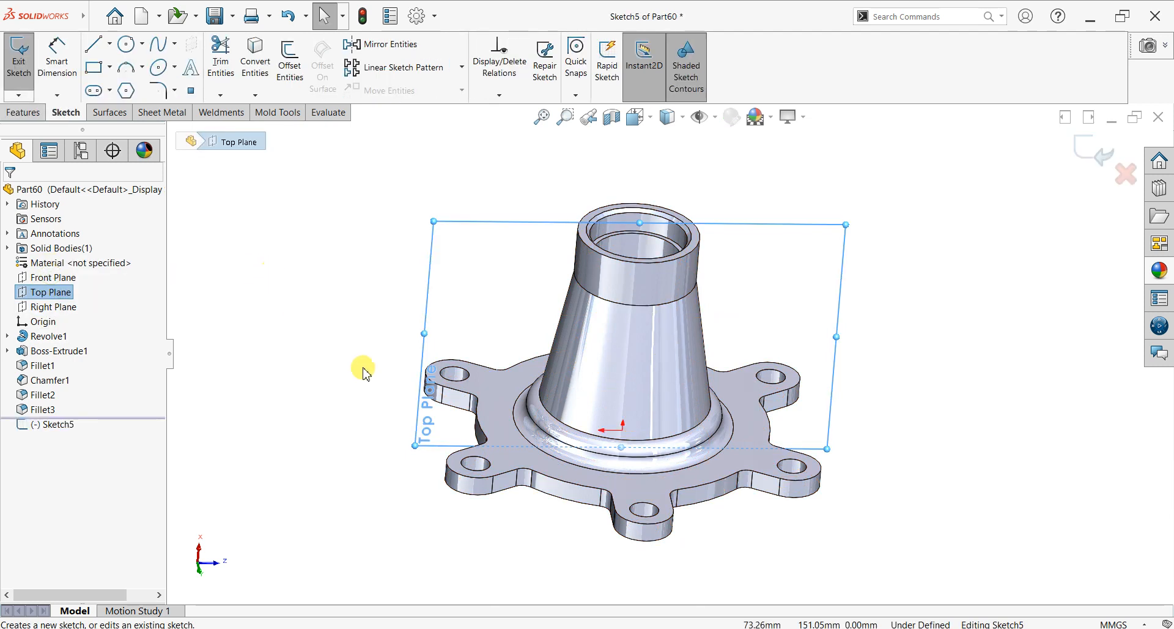
key("space")
left_click(490, 435)
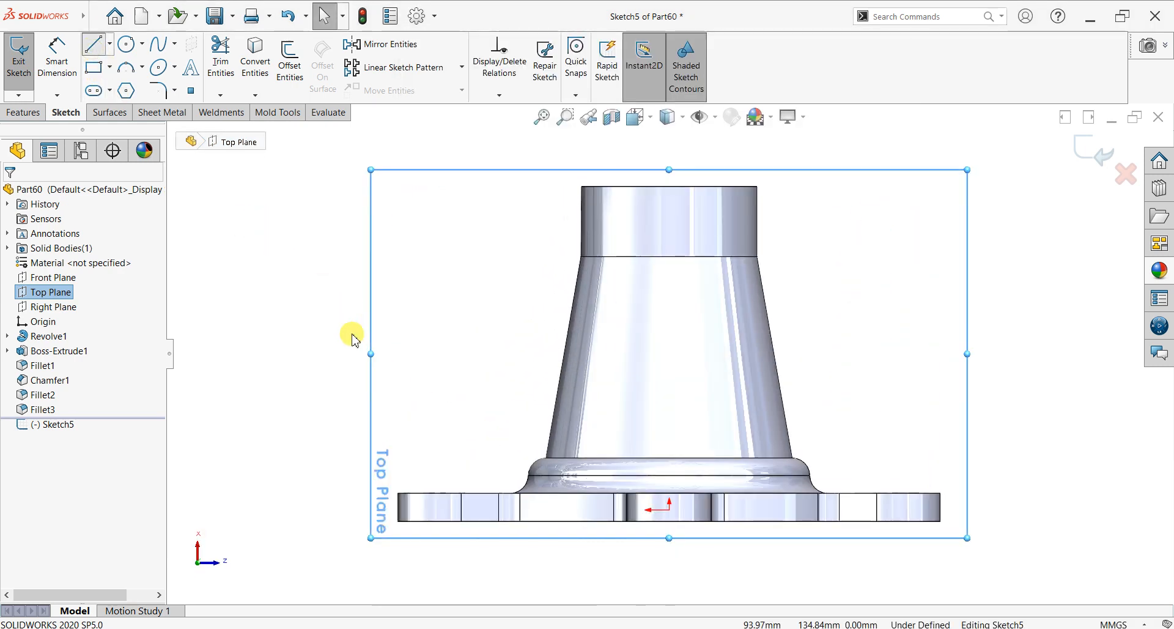
left_click(470, 493)
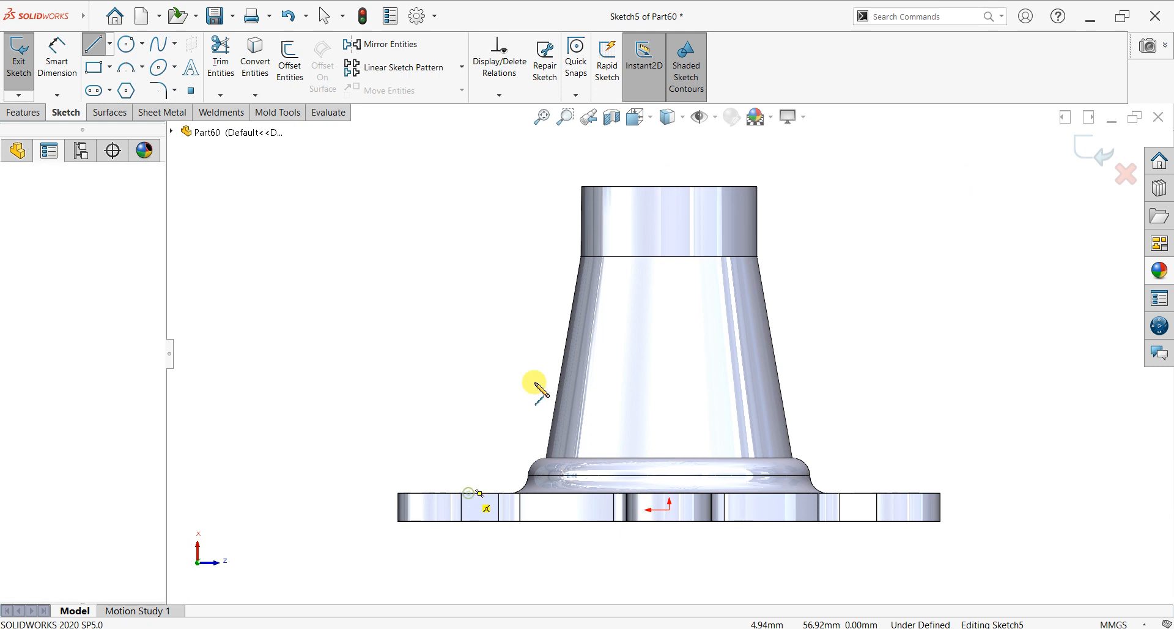
left_click(579, 271)
right_click(489, 254)
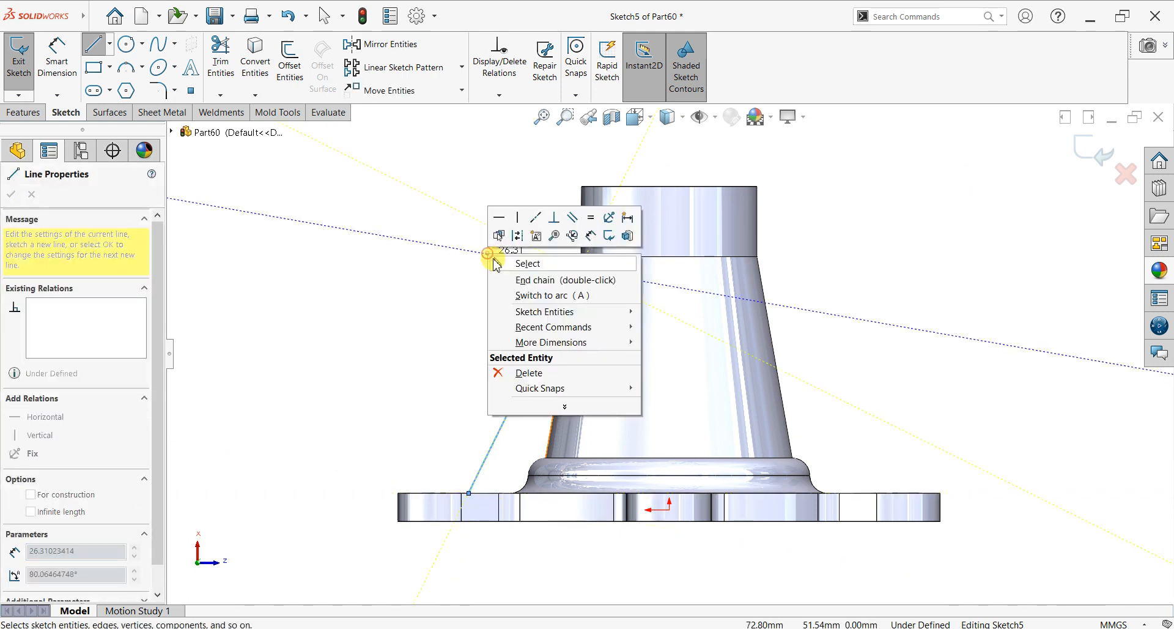
left_click(494, 262)
Dimension the horizontal distance from the slanted line's lower endpoint to the origin as 55 mm
left_click(57, 56)
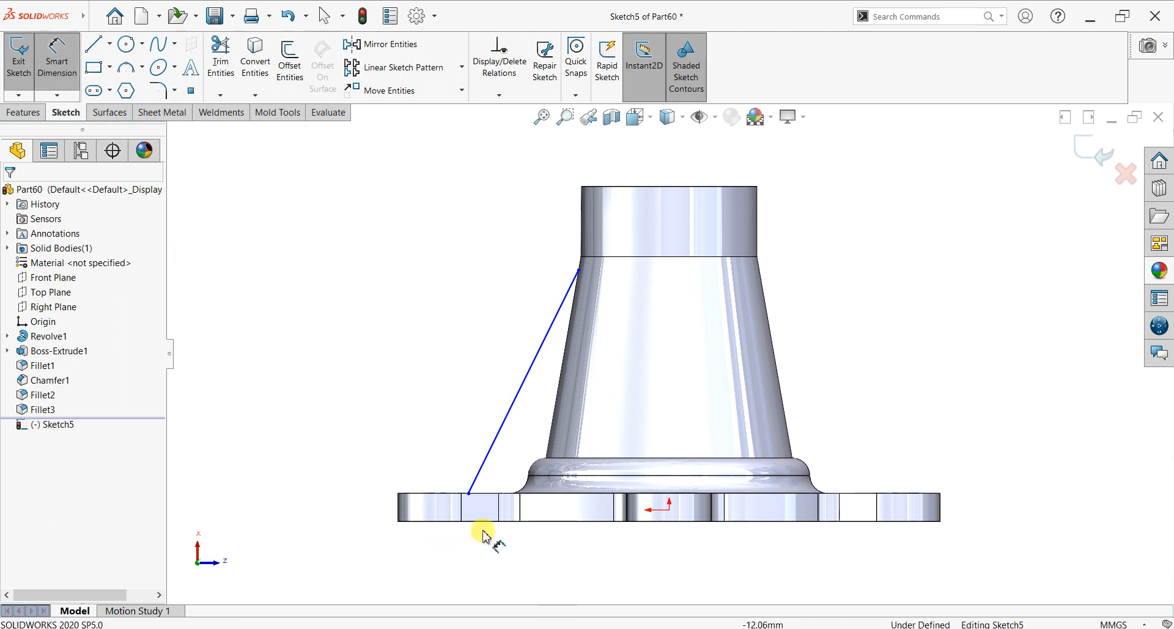
left_click(670, 510)
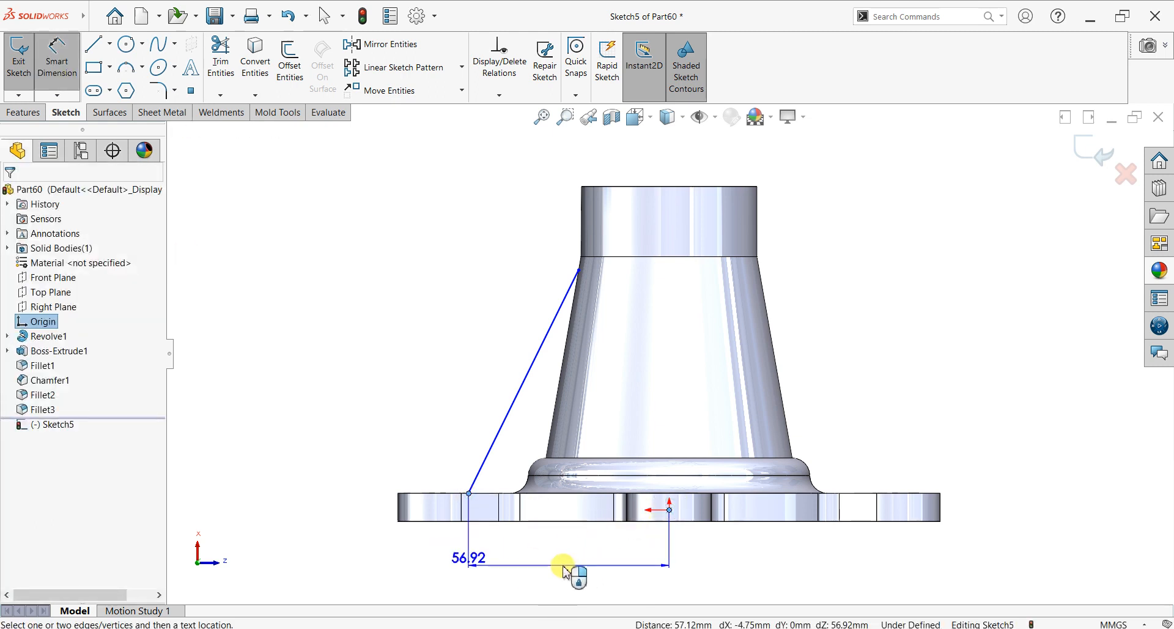
left_click(564, 570)
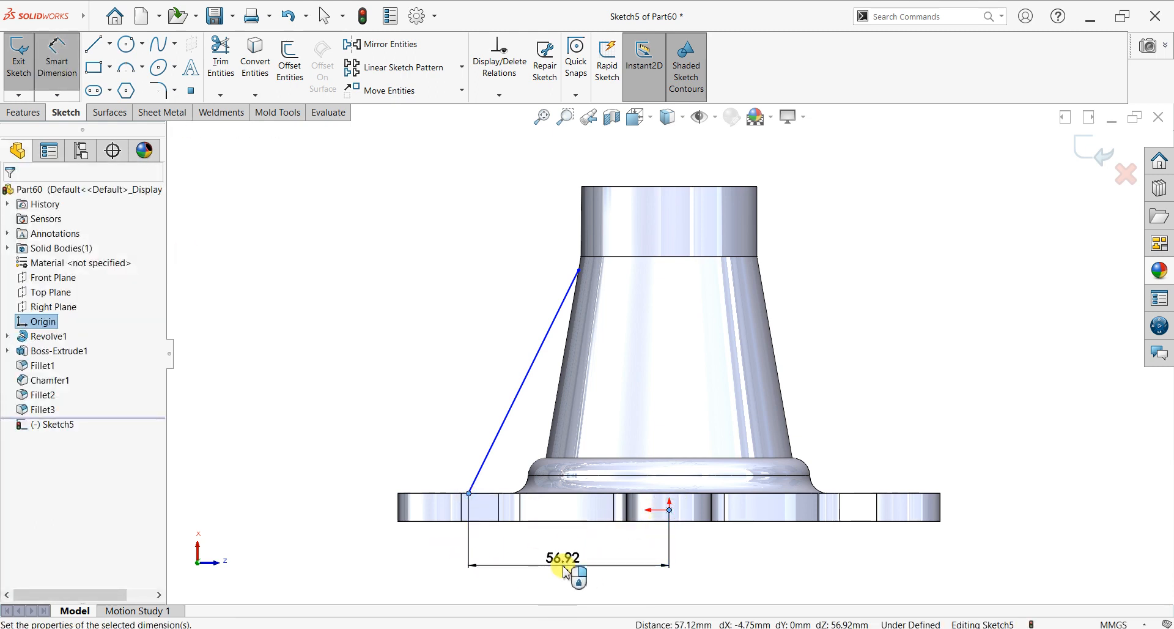
key("Return")
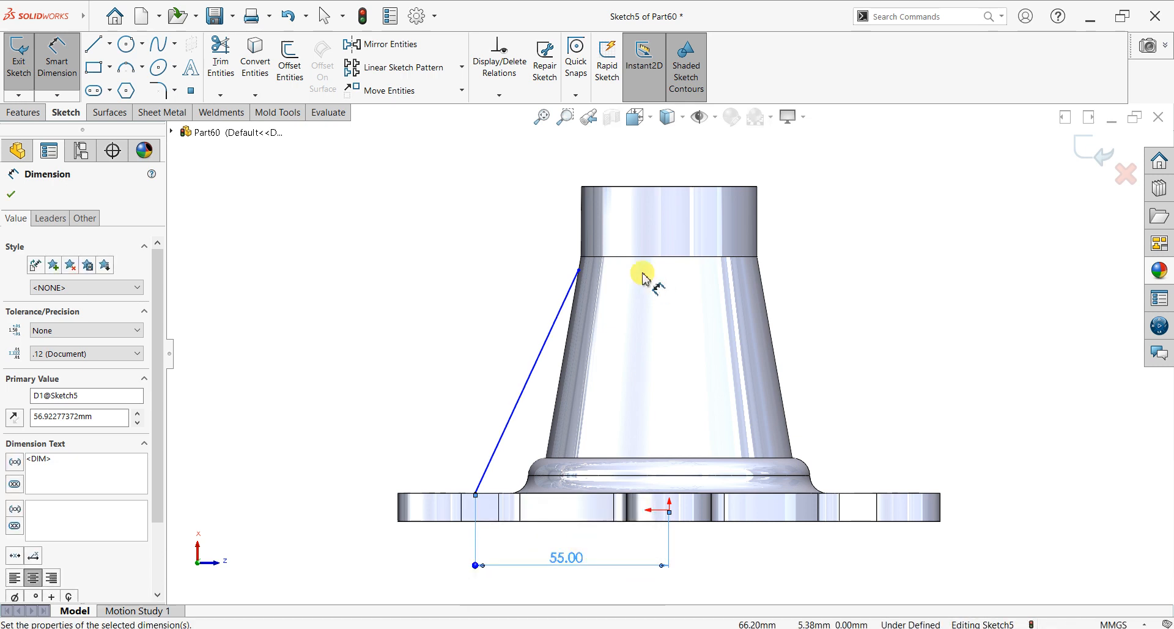
Dimension the horizontal distance from the slanted line's upper endpoint to the origin as 25 mm
left_click(580, 270)
left_click(669, 508)
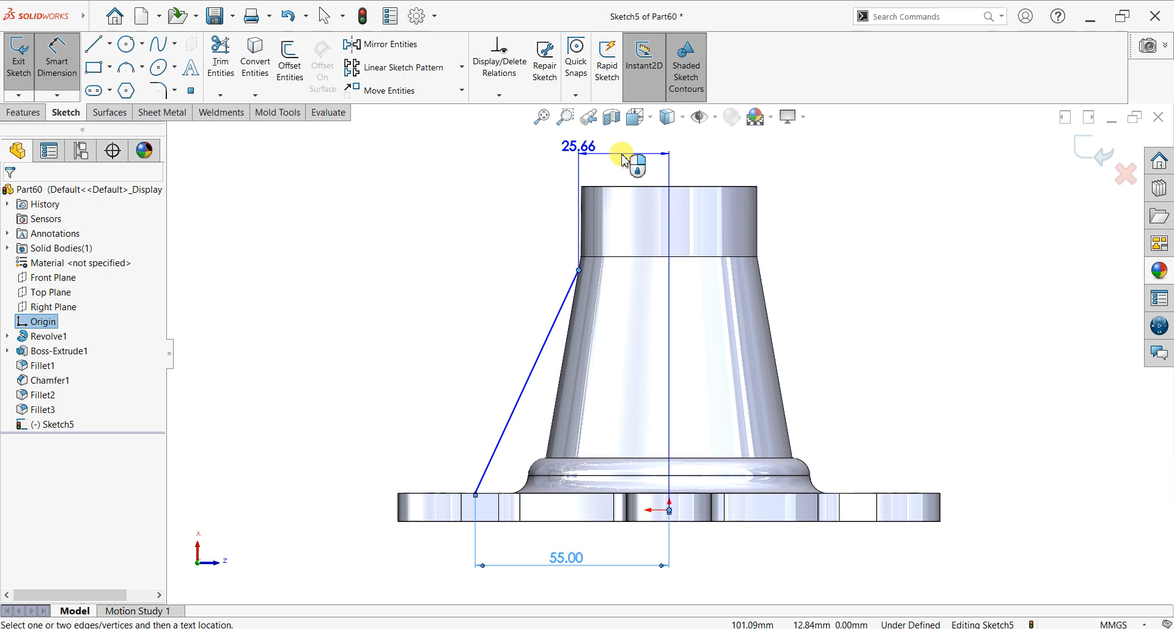
left_click(622, 160)
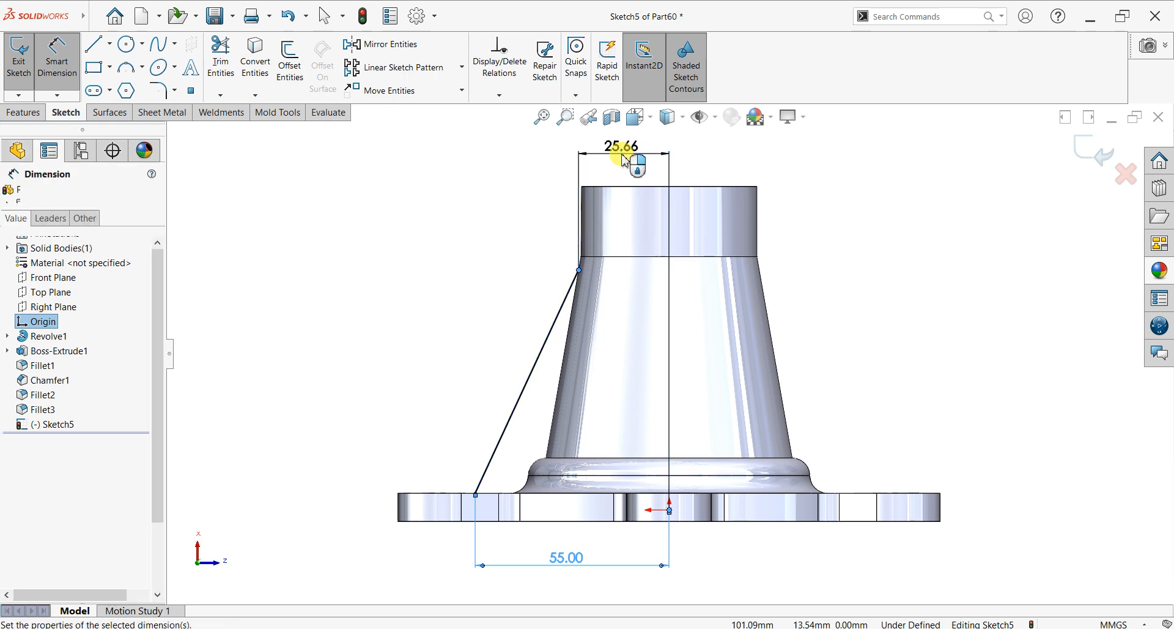
key("Return")
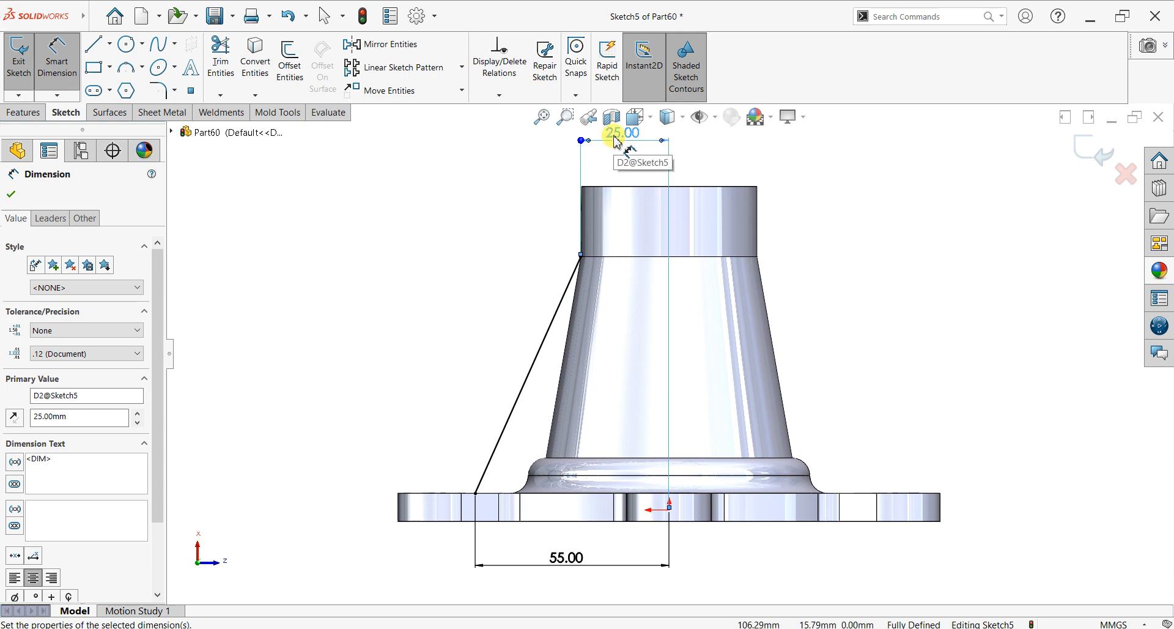
key("Escape")
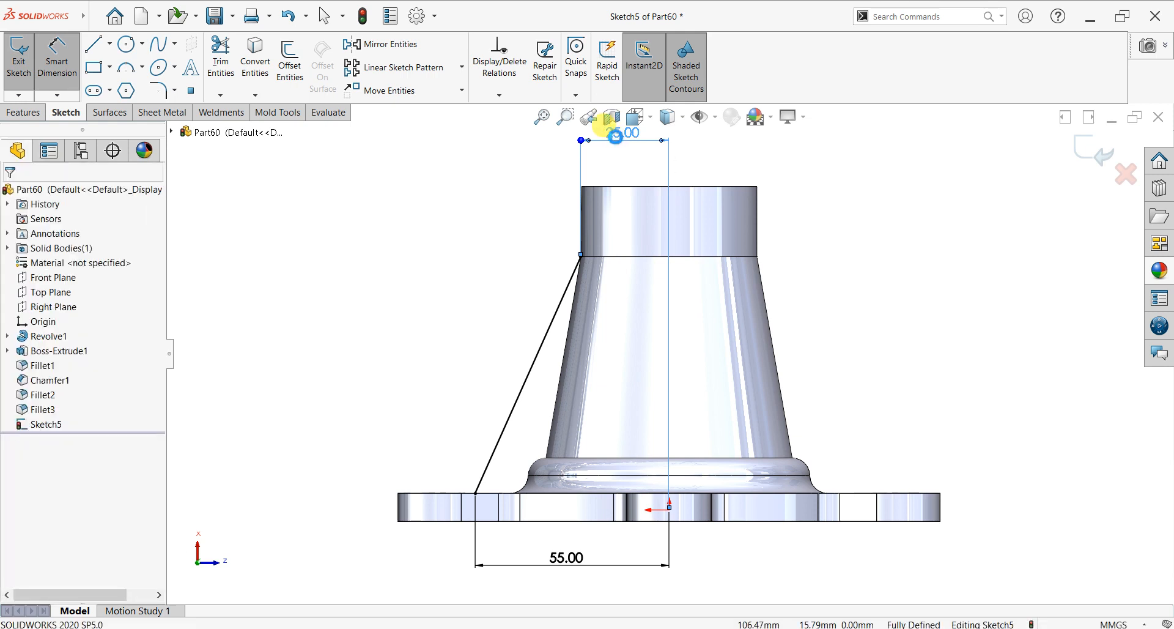
double_click(615, 136)
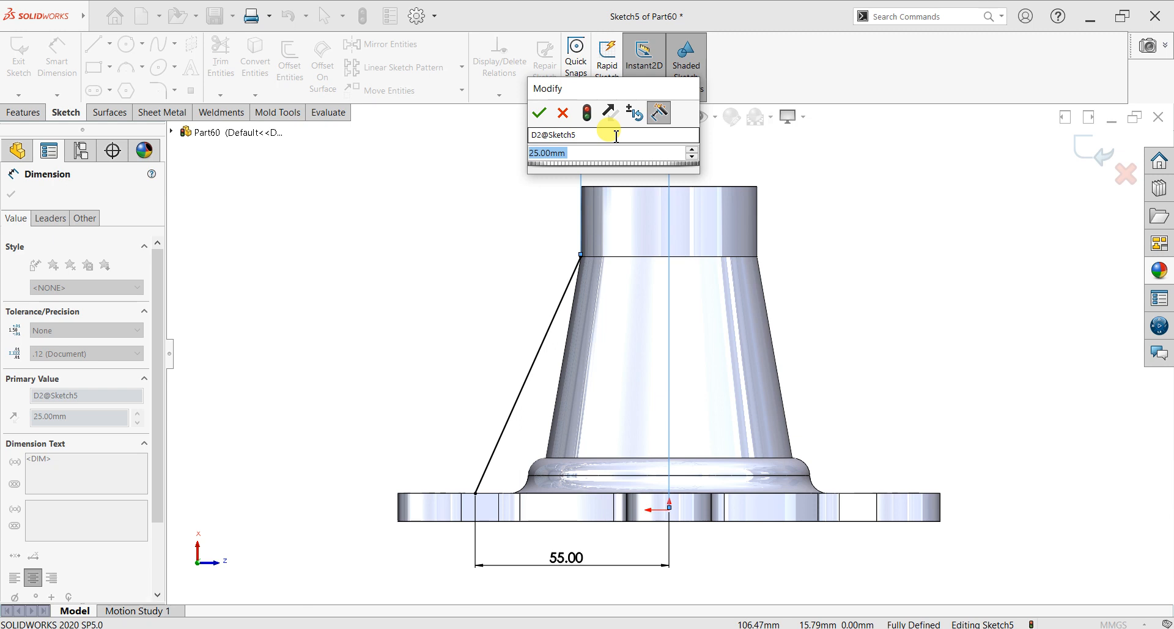
left_click(560, 115)
key("Escape")
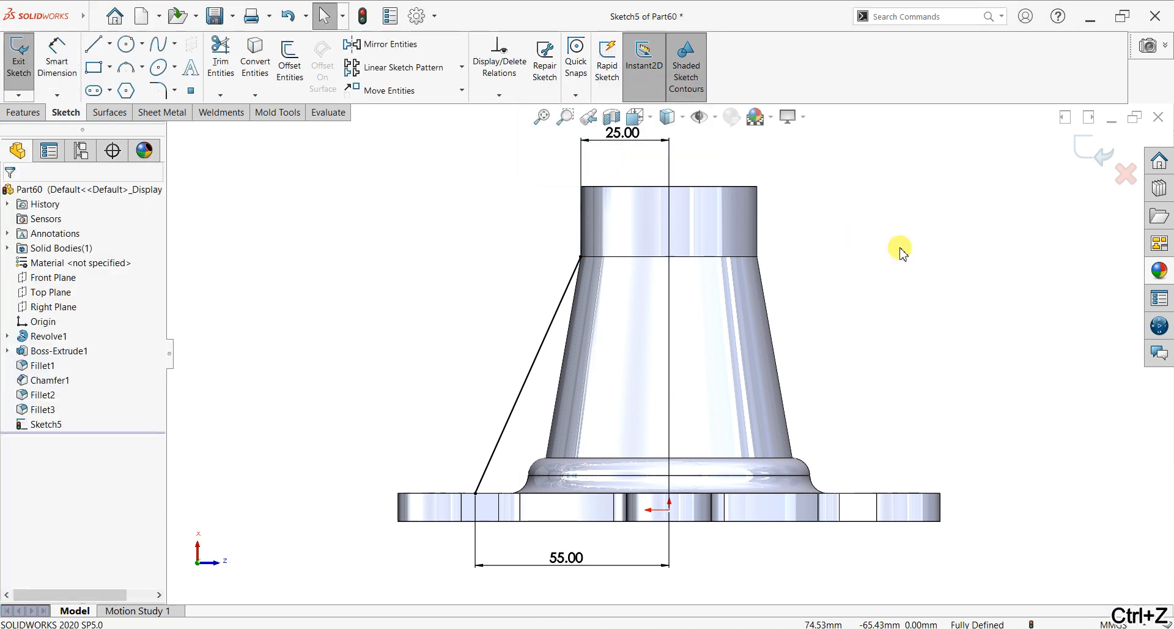
Undo the upper endpoint's 25 mm dimension and set the lower endpoint's horizontal distance to the origin to 55 mm
key("ctrl+z")
key("ctrl+z")
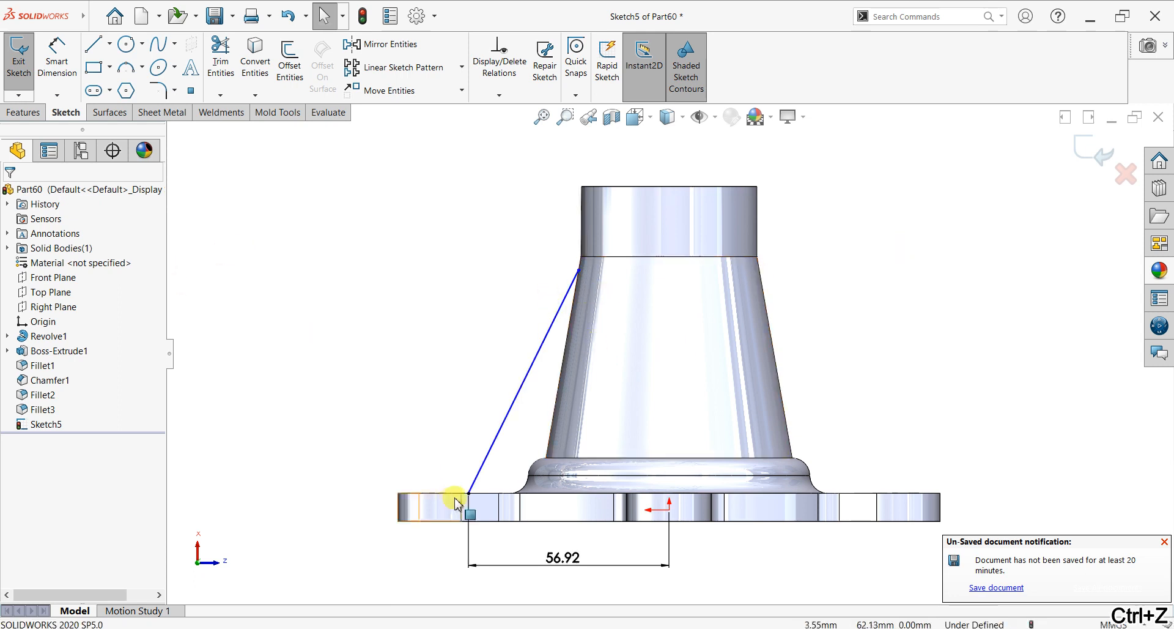
left_click(556, 557)
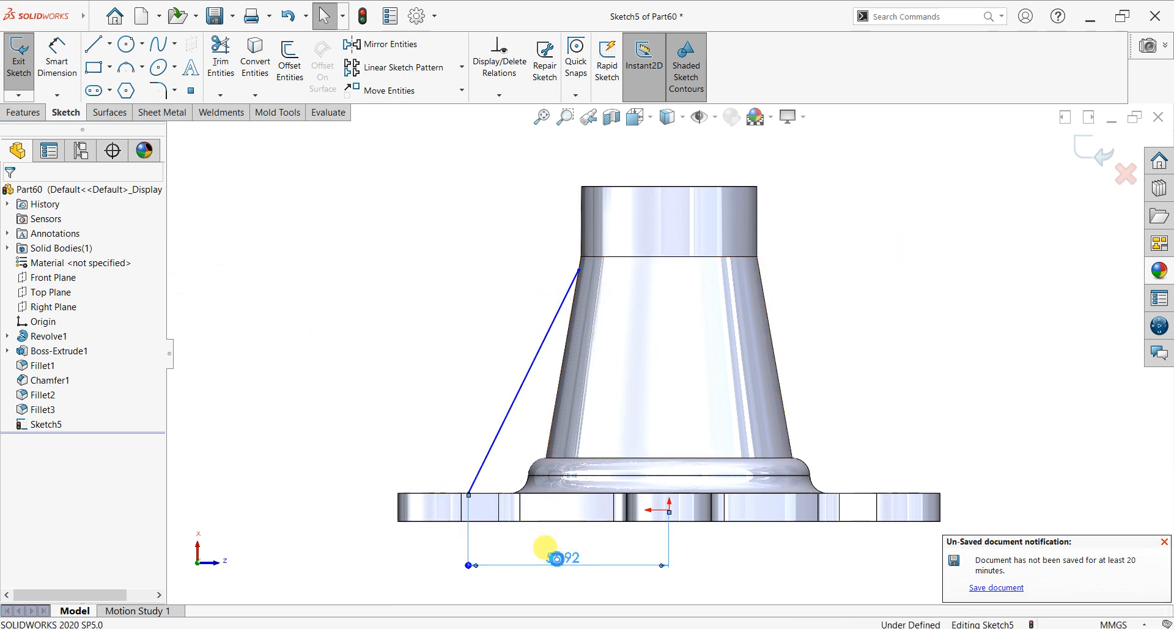
type("55")
key("Return")
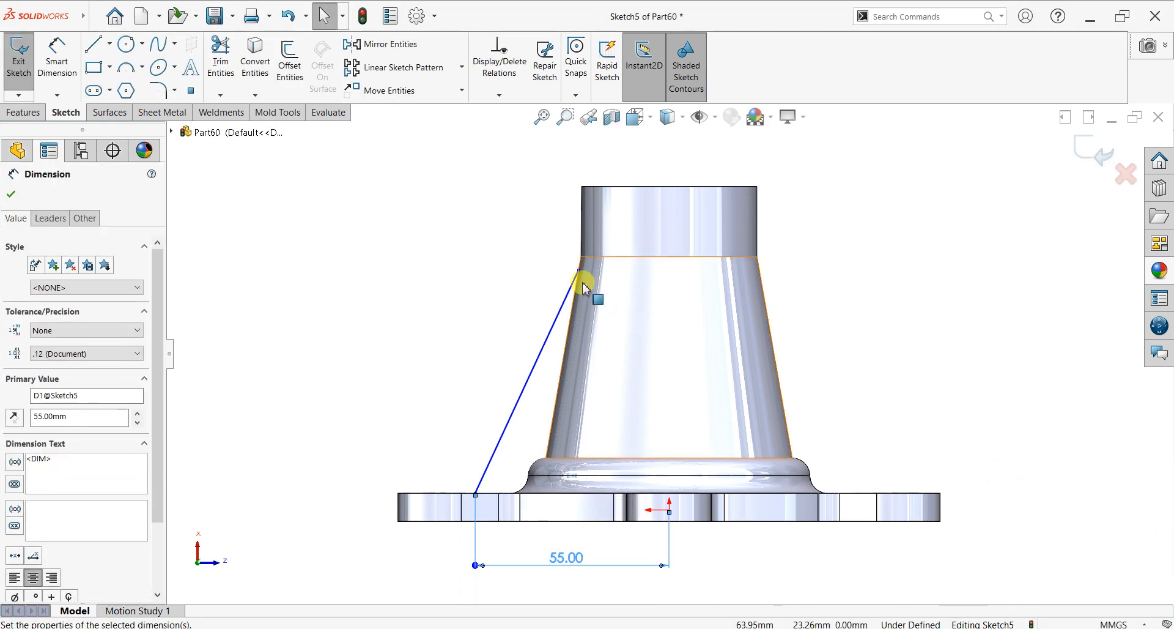
Dimension the vertical distance from the slanted line's upper endpoint to the origin as 65 mm
left_click(56, 62)
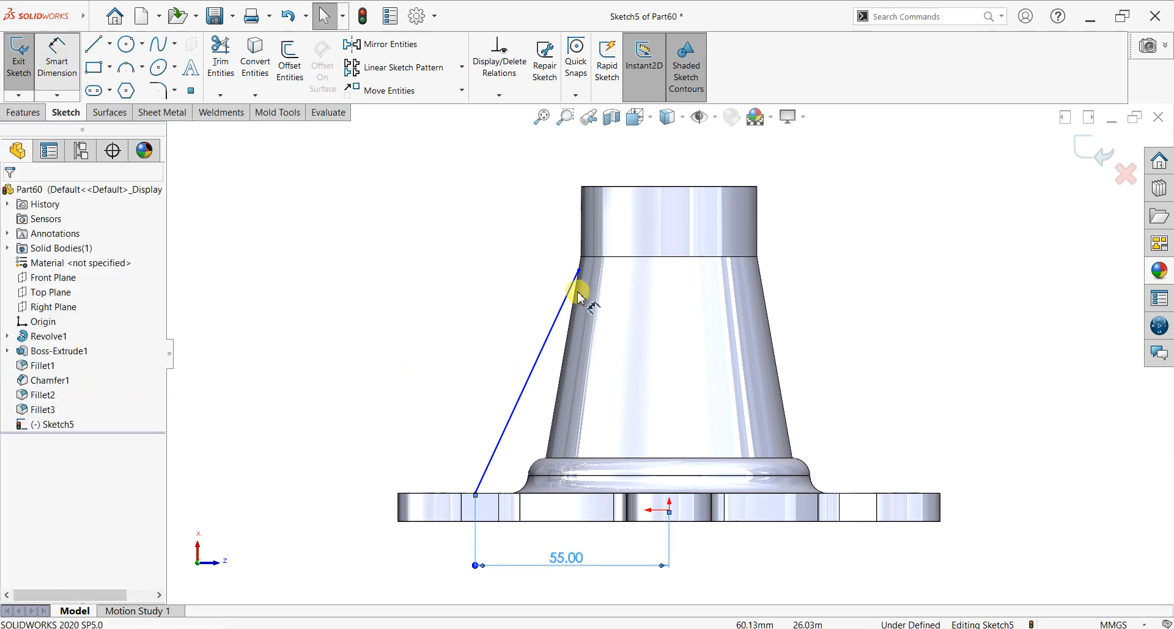
left_click(670, 512)
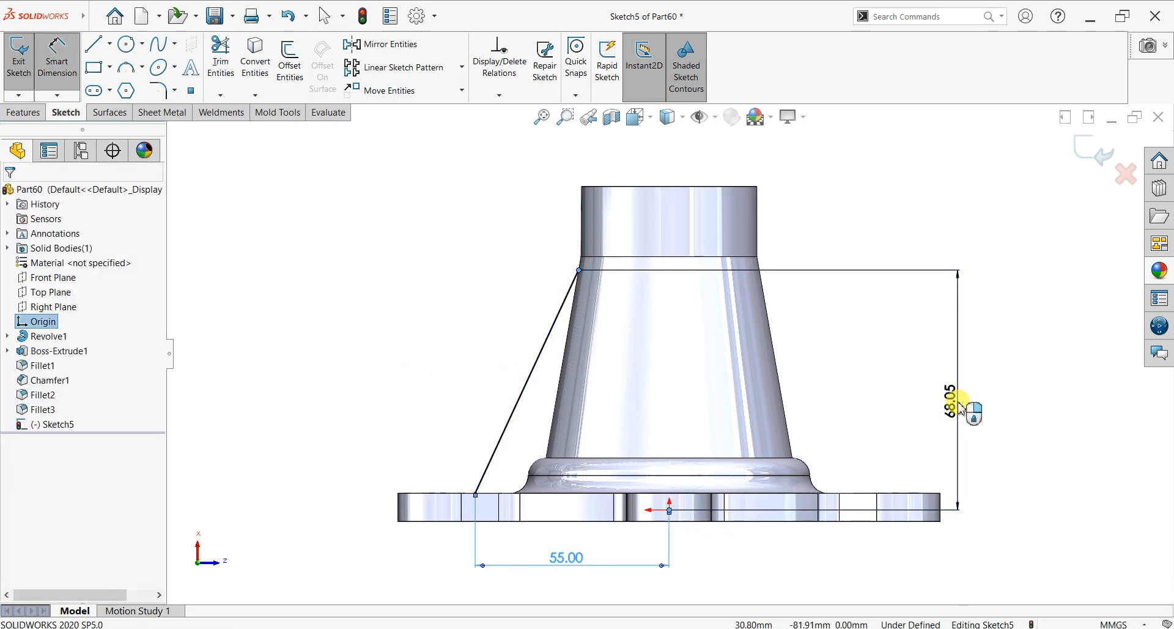
left_click(961, 409)
key("Return")
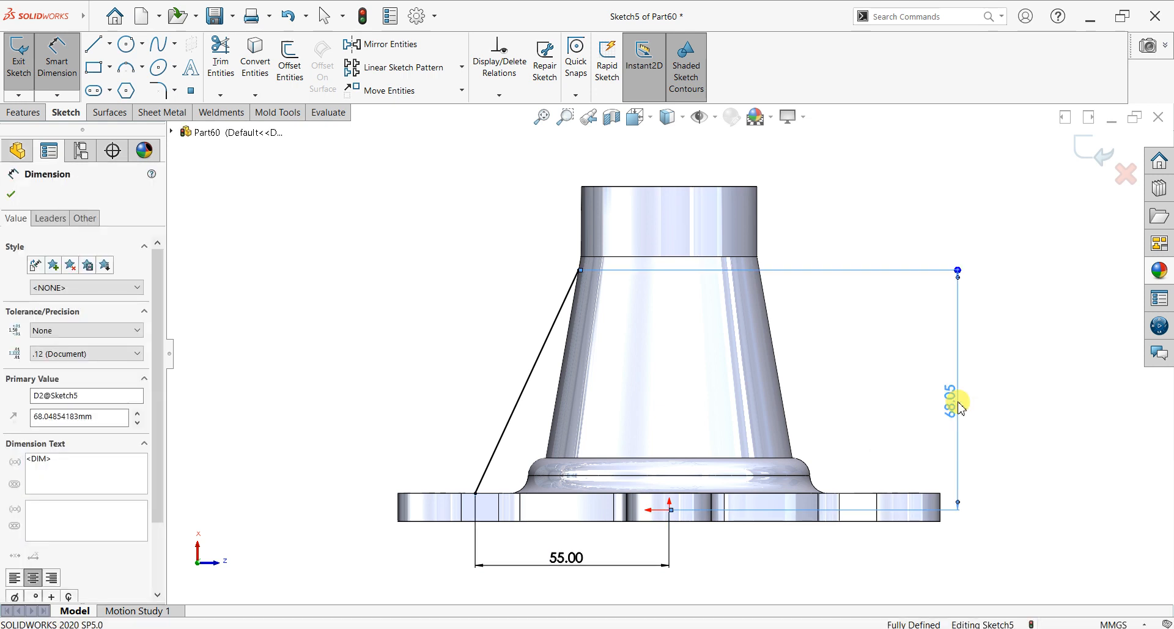
left_click(11, 194)
key("Escape")
key("ctrl+7")
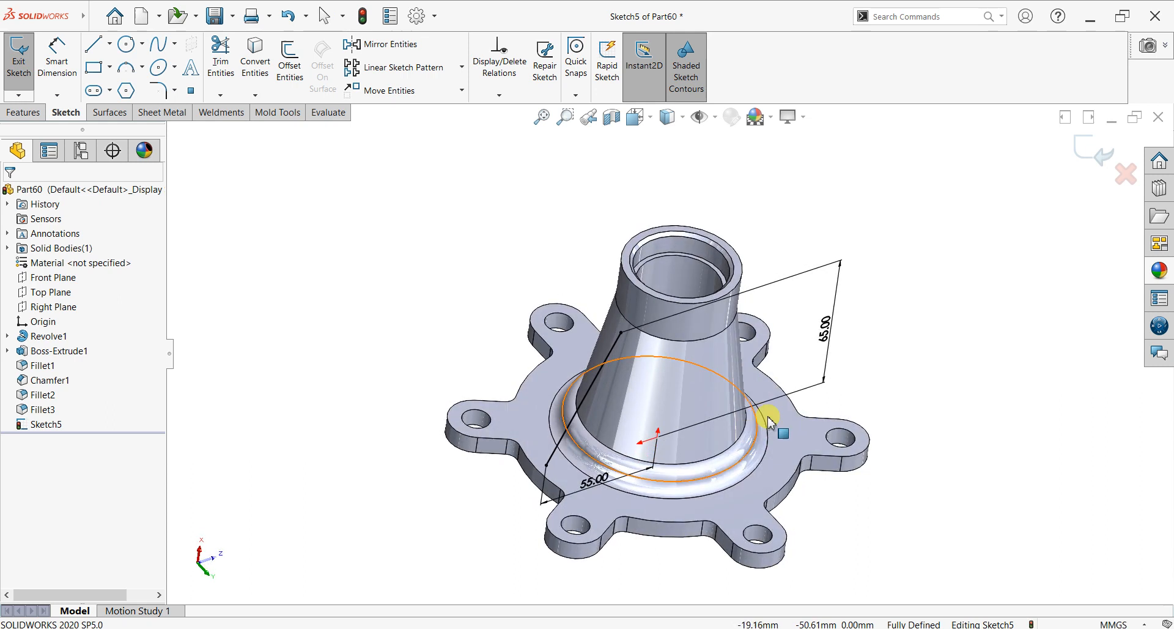
Finish the sketch and create an 8 mm thick rib from the slanted line, with thickness on both sides
left_click(1092, 154)
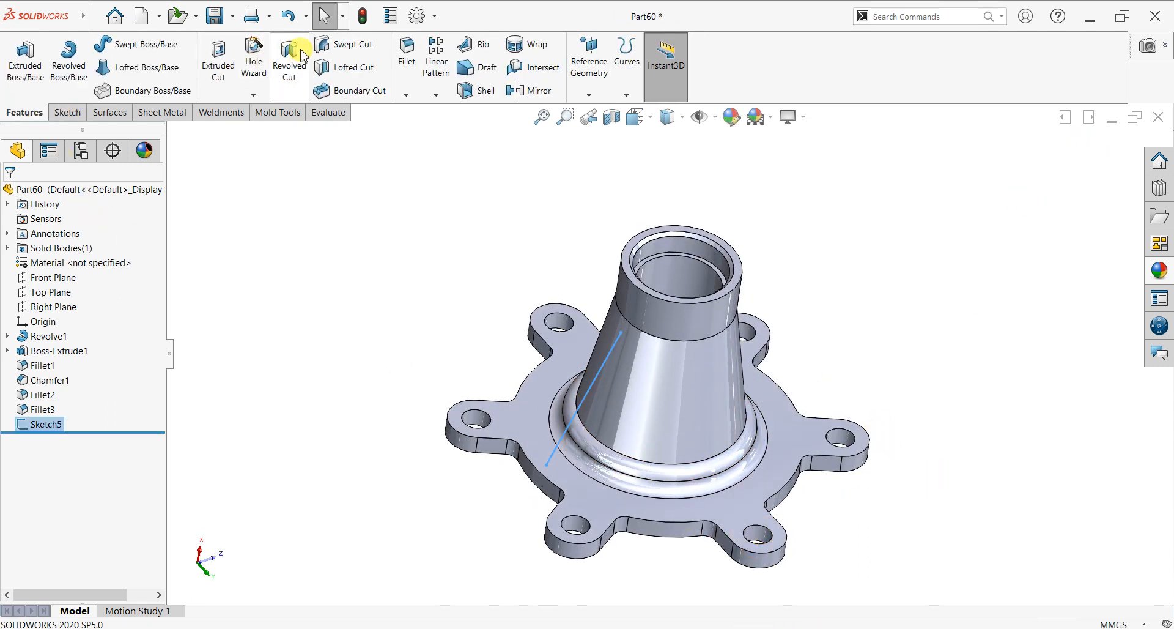
left_click(484, 44)
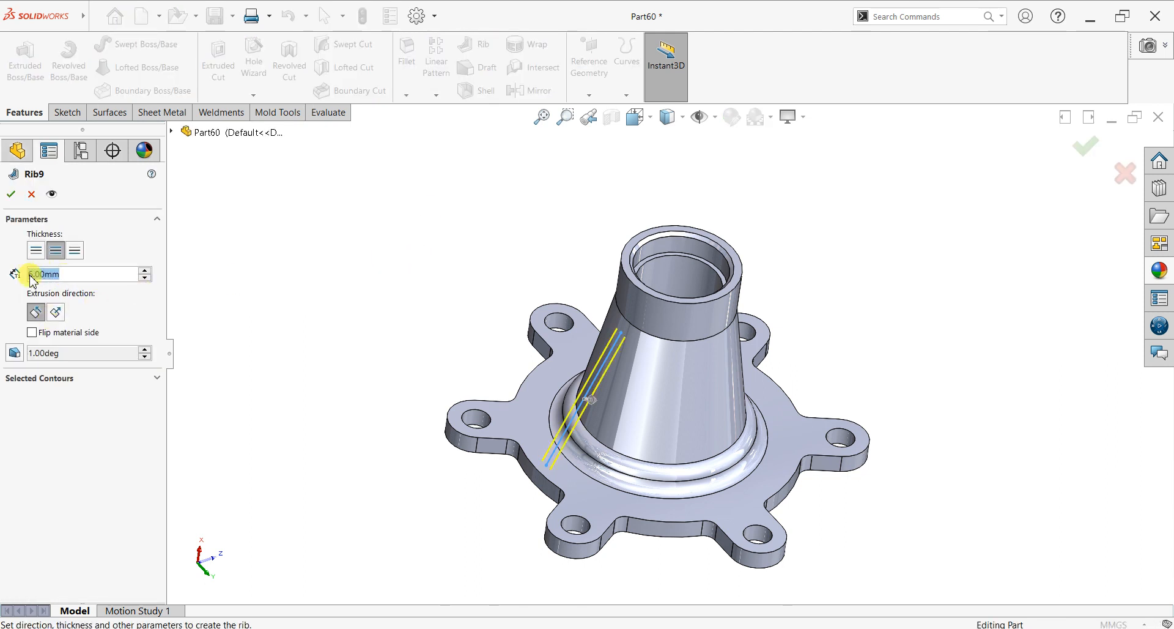
type("8")
key("Return")
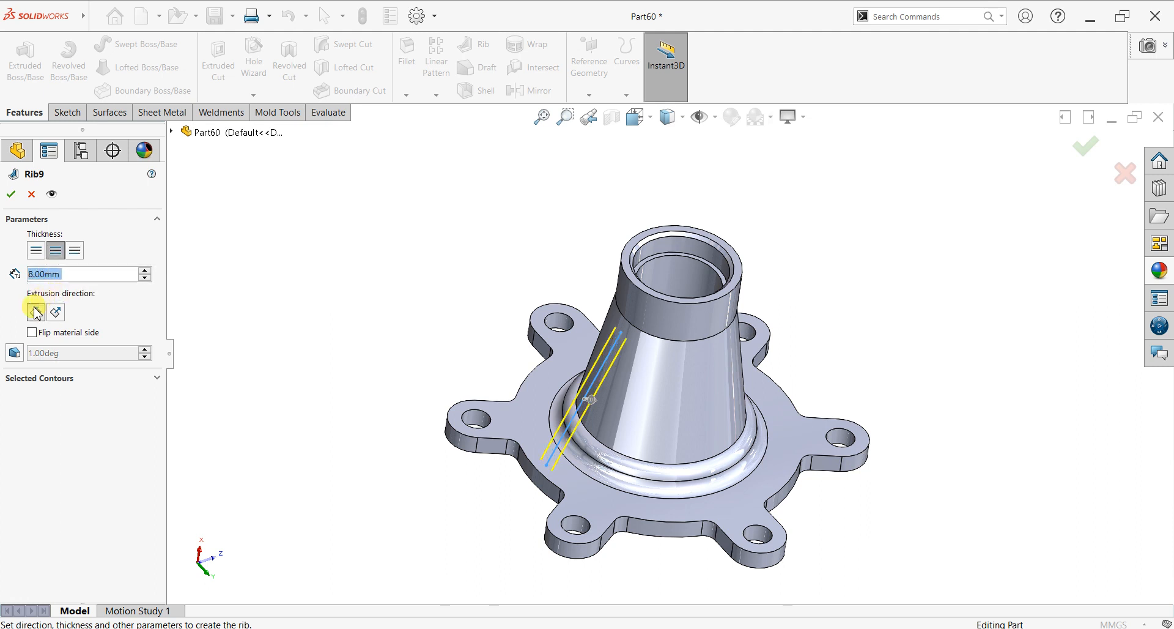
left_click(10, 194)
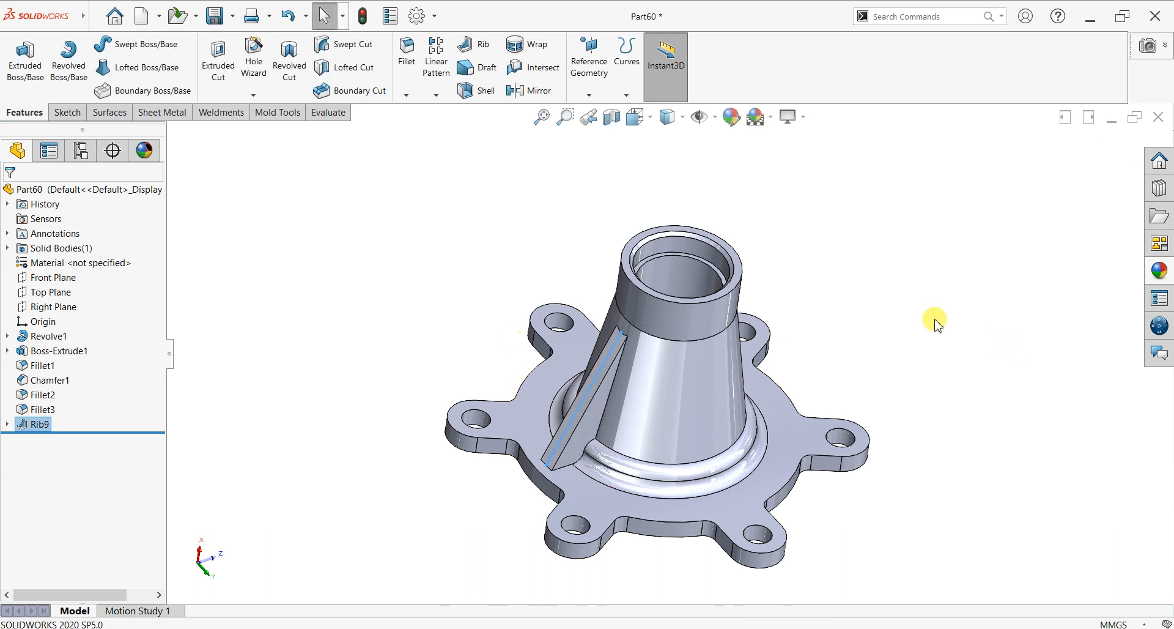
Apply a full round fillet to the rib, using its sloped outer face as center and its two flat faces as sides
middle_click_drag(710, 445, 734, 379)
scroll(728, 382, "down", 5)
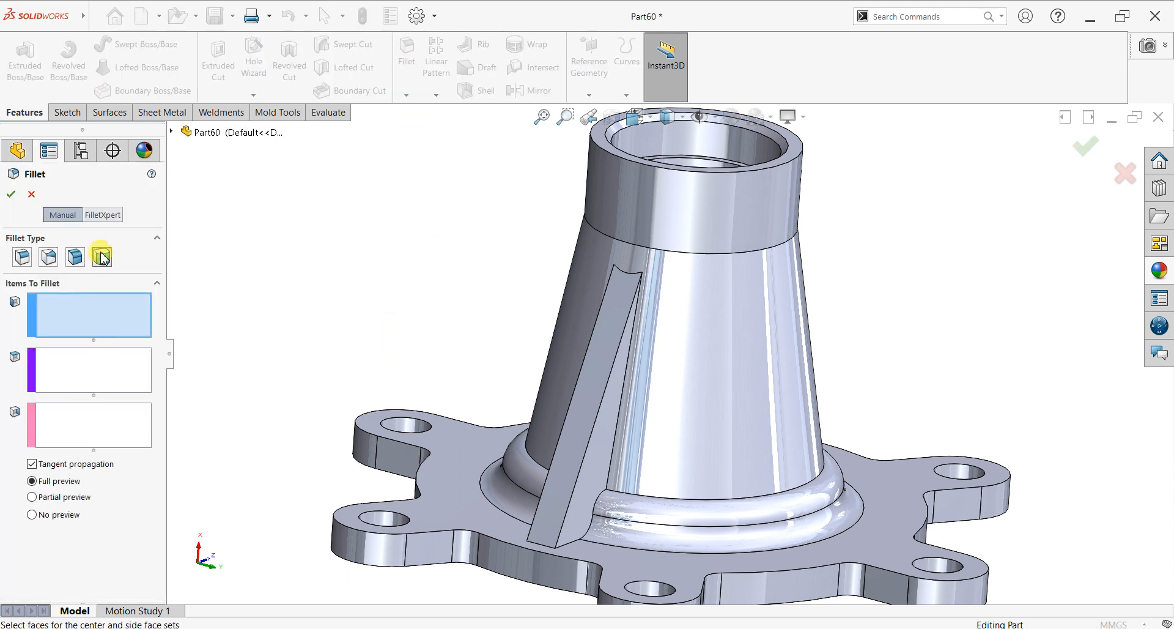
left_click(597, 442)
left_click(115, 401)
left_click(556, 469)
middle_click_drag(519, 498, 559, 467)
left_click(78, 426)
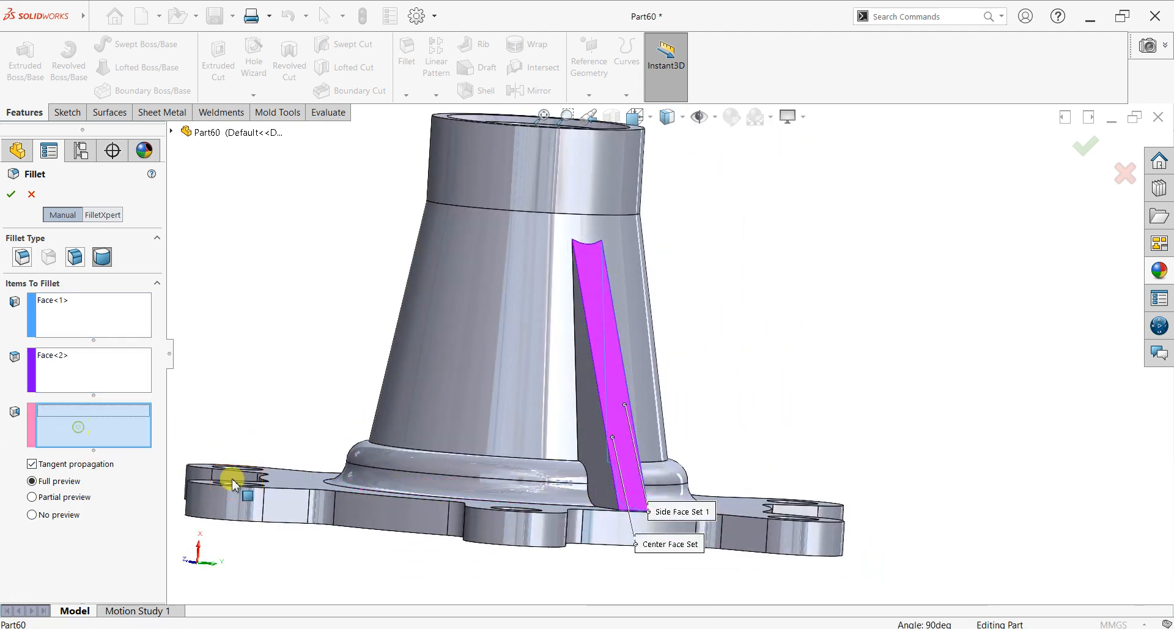
left_click(598, 439)
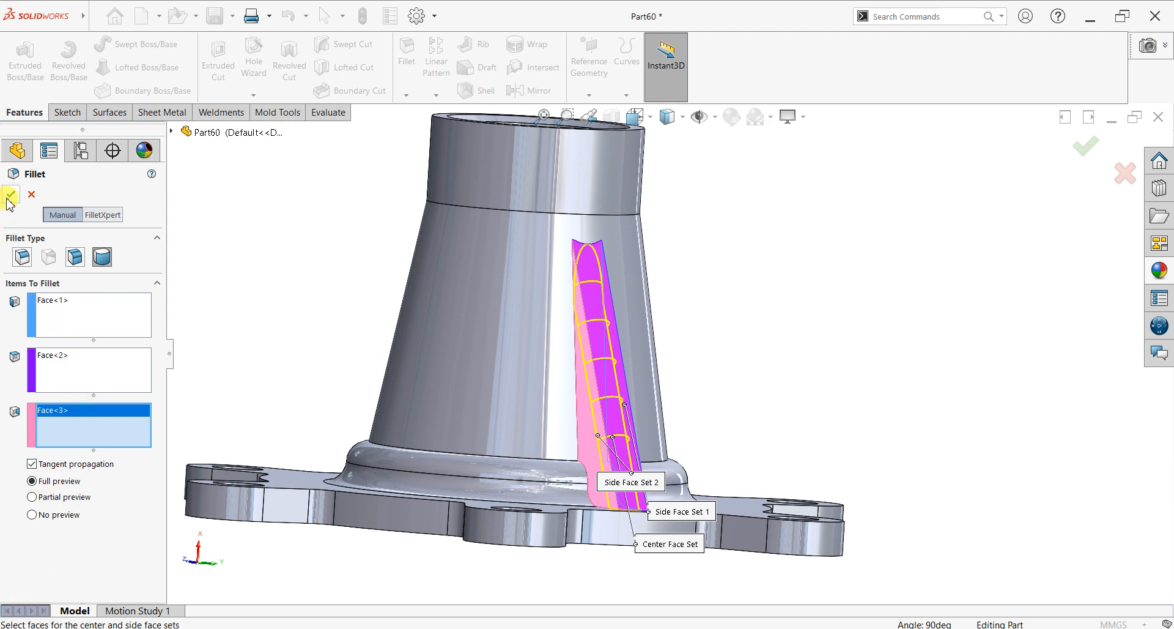
right_click(877, 281)
Pattern the rib circularly around the hub's upper circular edge with 6 equally spaced instances over 360 degrees
middle_click_drag(863, 372, 712, 393)
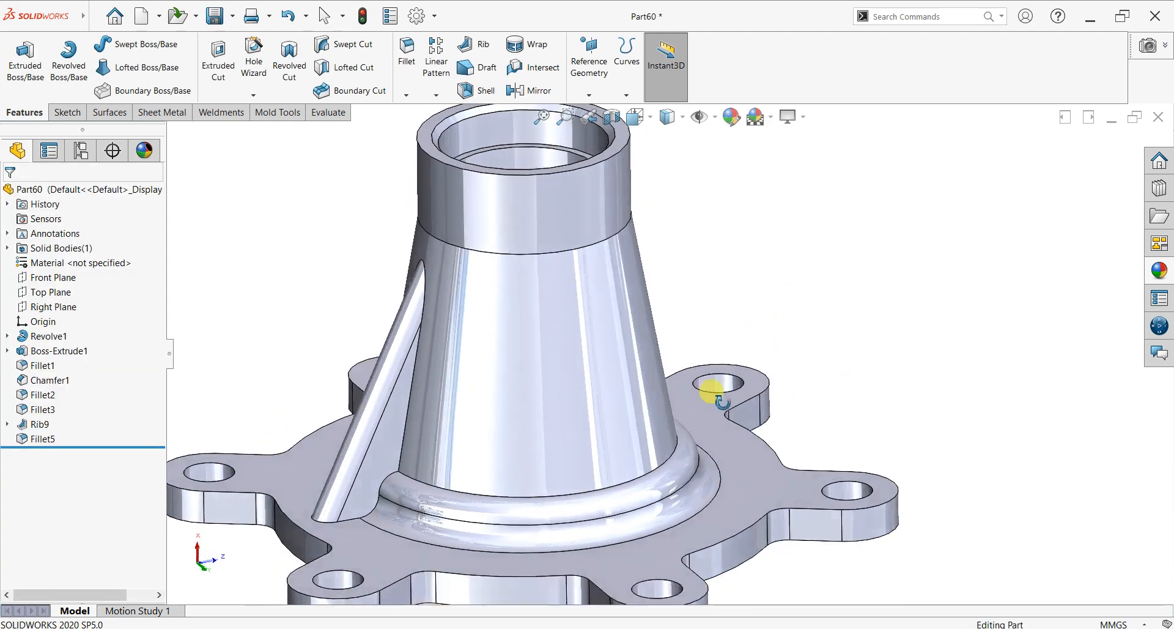
scroll(722, 396, "up", 4)
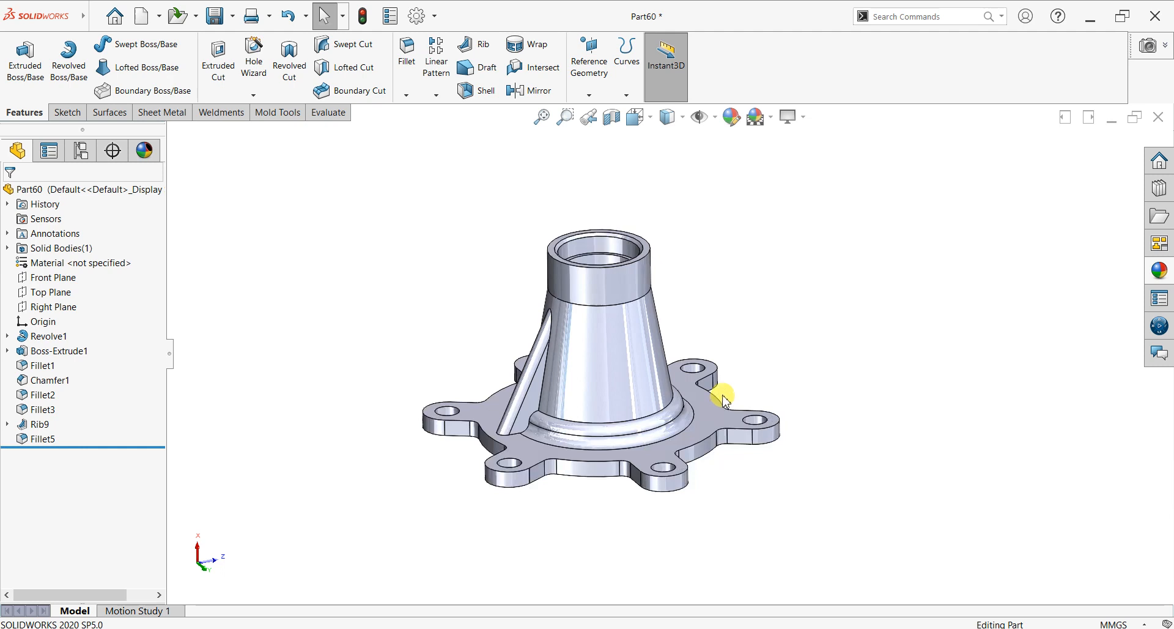
left_click(436, 94)
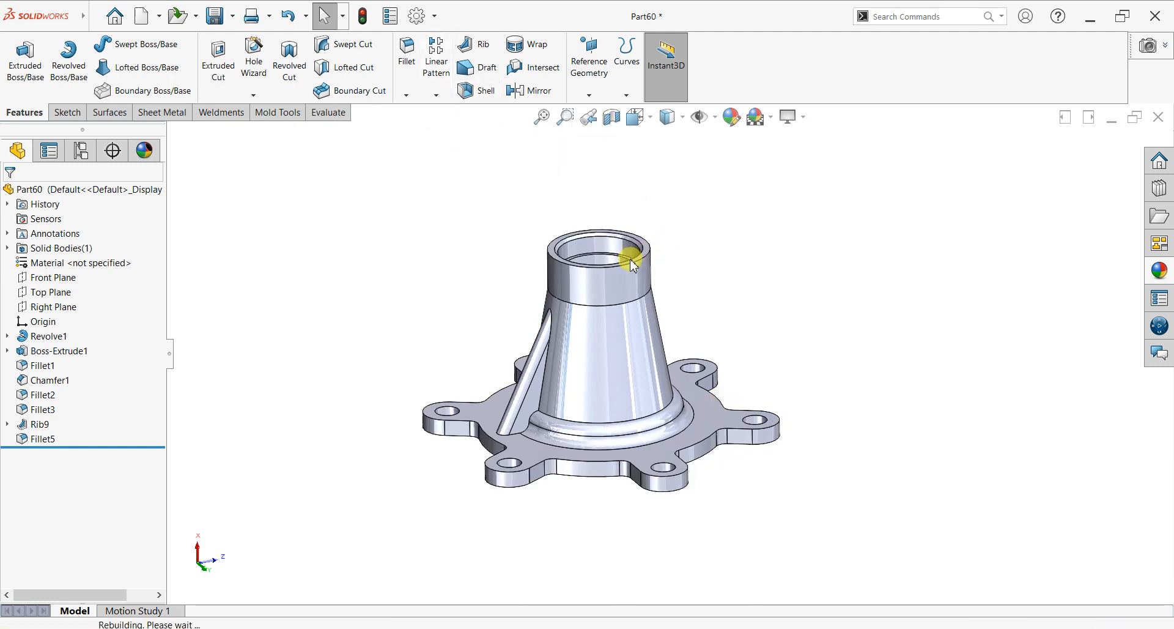
left_click(104, 238)
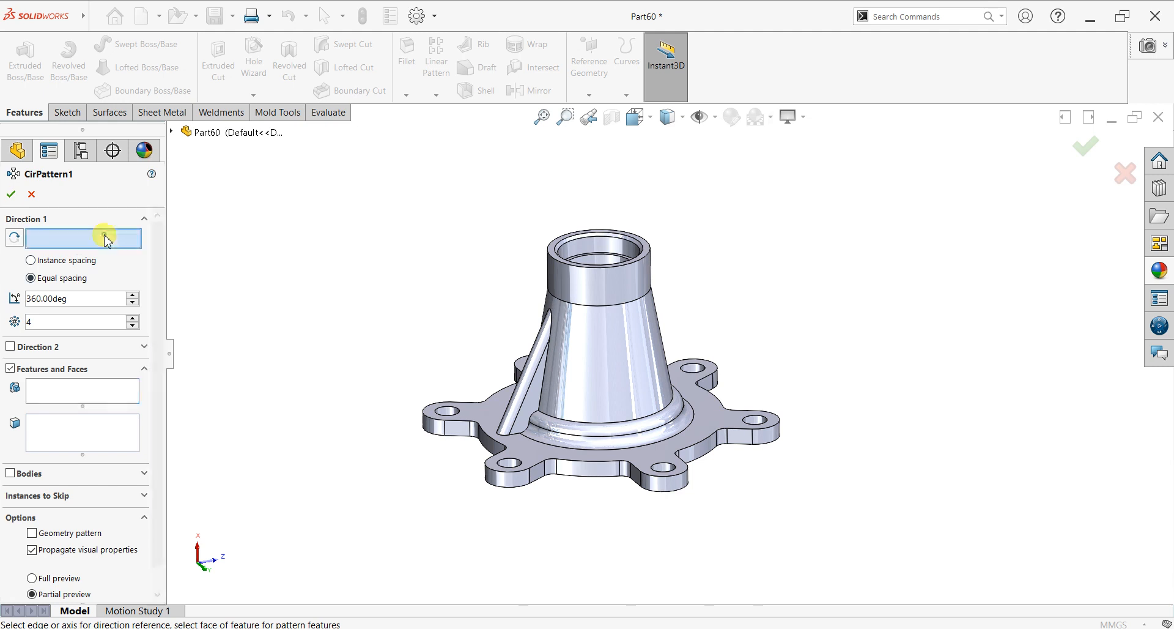
left_click(617, 271)
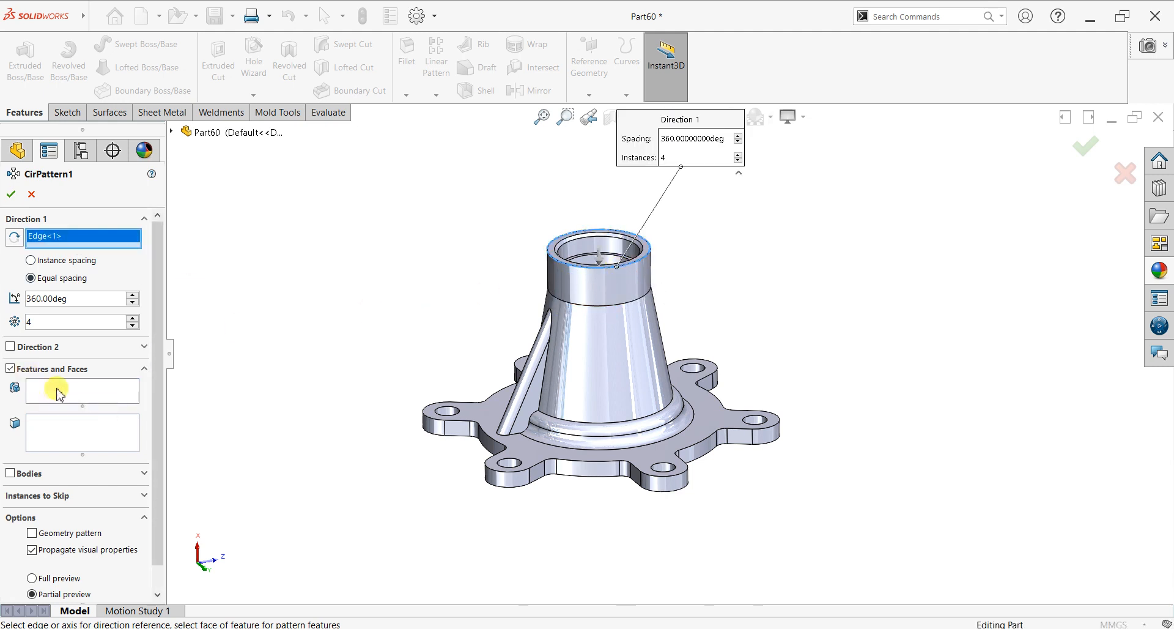
left_click(35, 389)
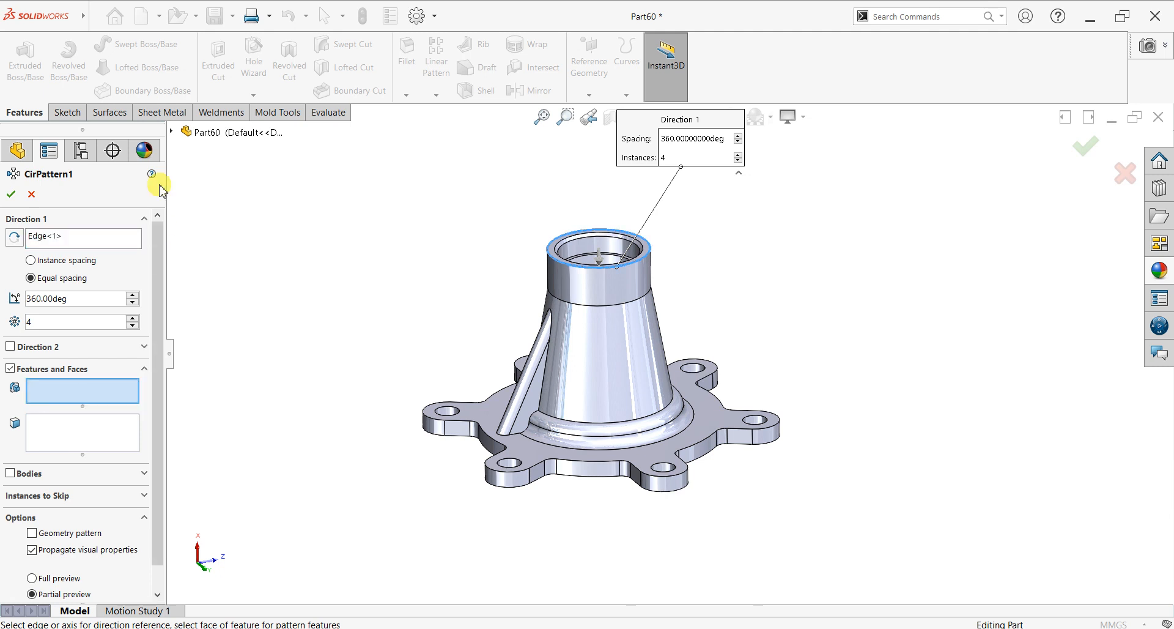
left_click(172, 133)
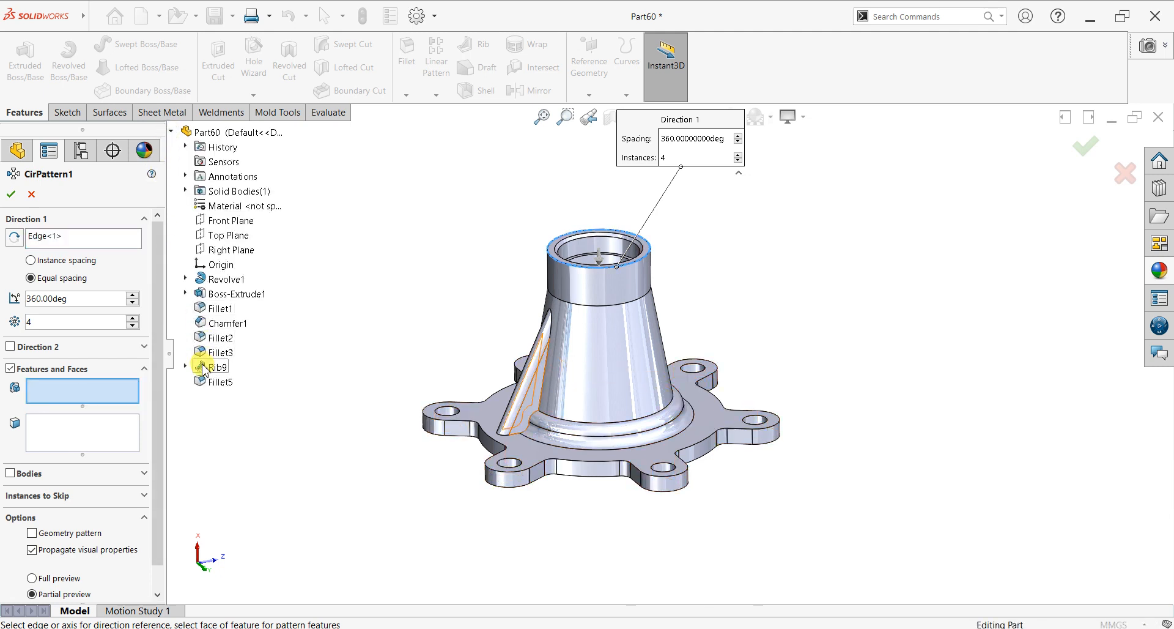
left_click(215, 367)
middle_click_drag(467, 466, 557, 606)
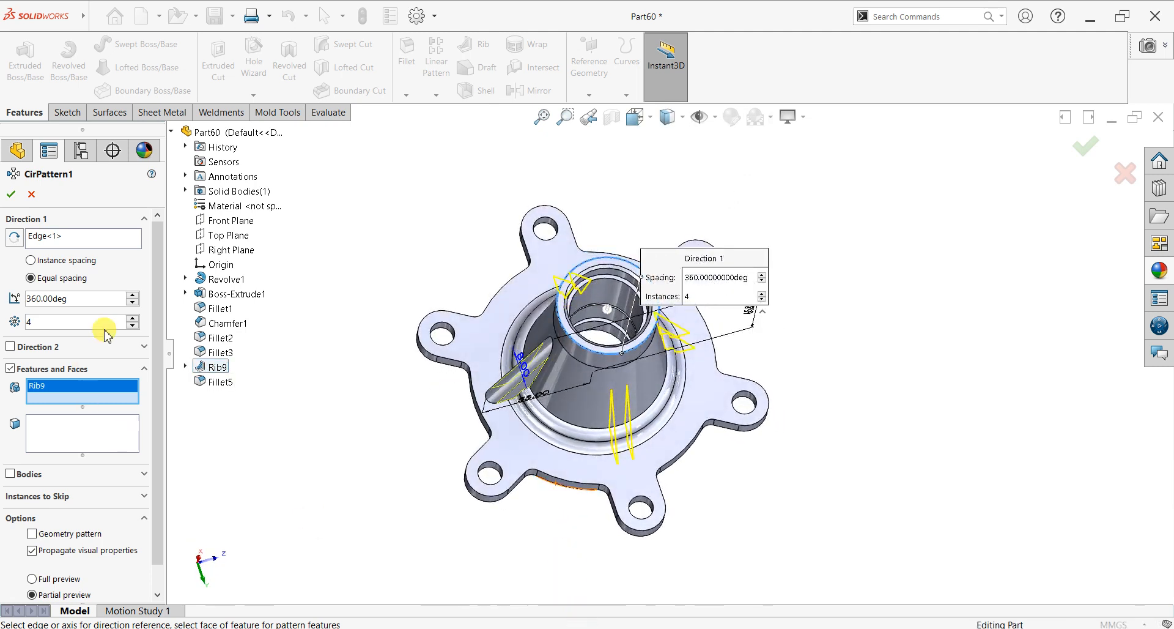
left_click(132, 319)
left_click(133, 319)
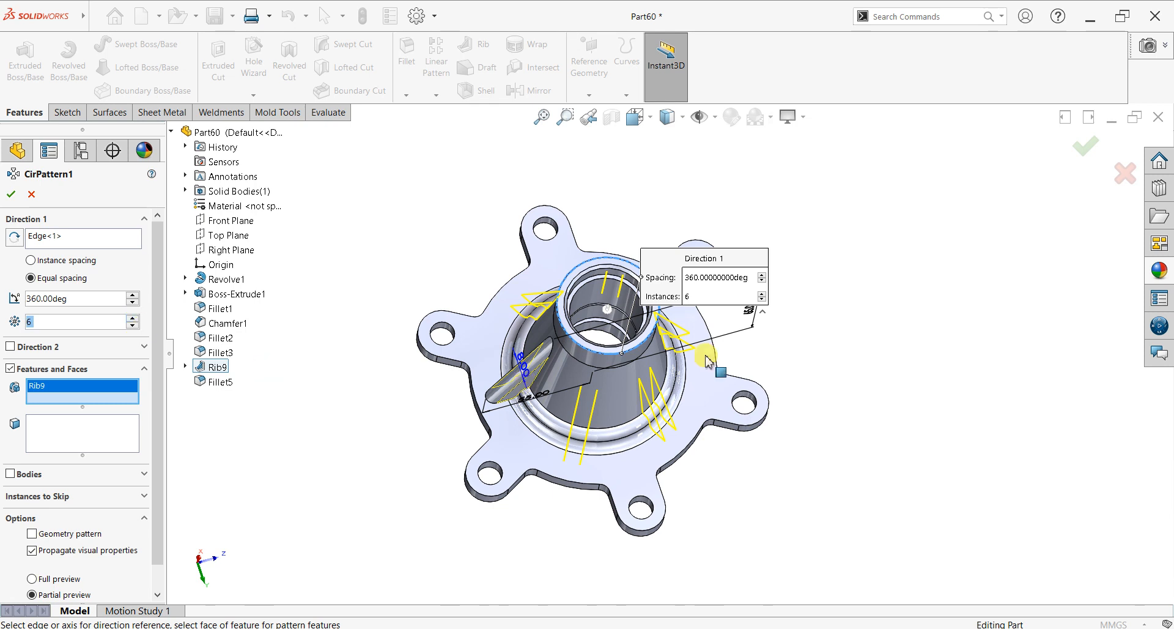
middle_click_drag(845, 361, 834, 401)
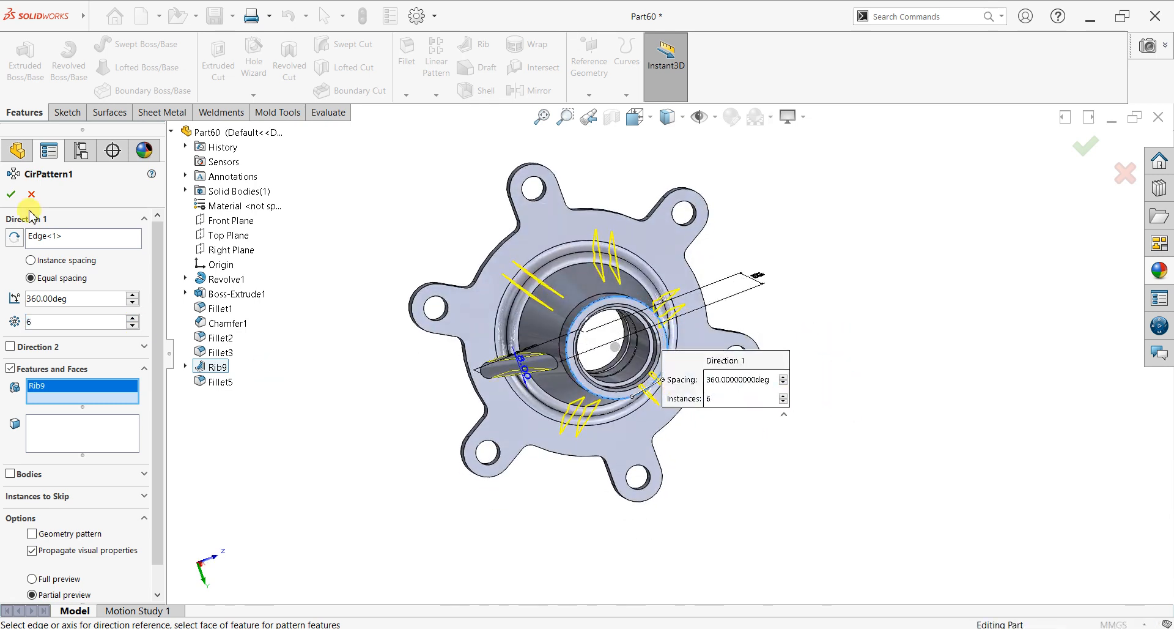
left_click(11, 195)
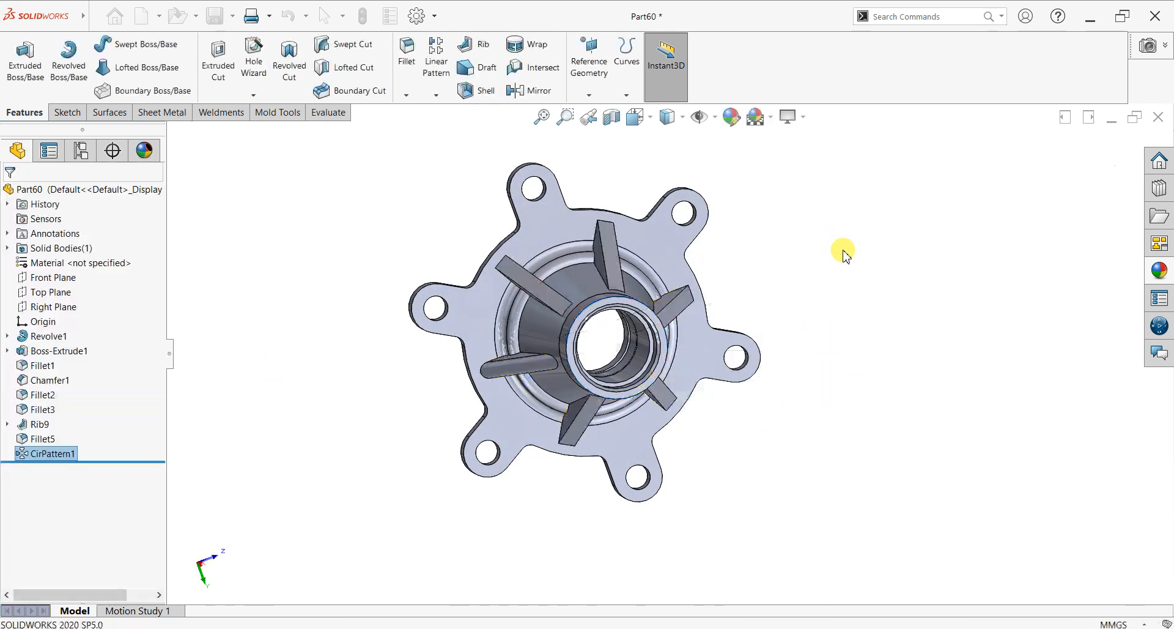
Edit the circular pattern to include the rib's full round fillet as well as the rib
middle_click_drag(820, 383, 806, 242)
right_click(47, 464)
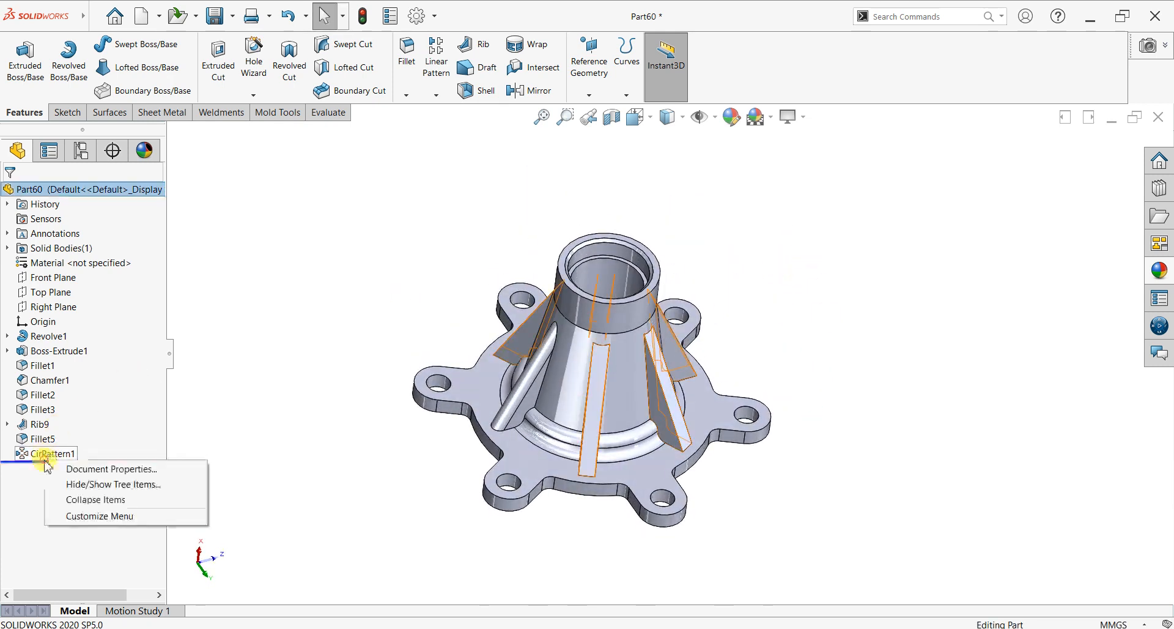
right_click(36, 454)
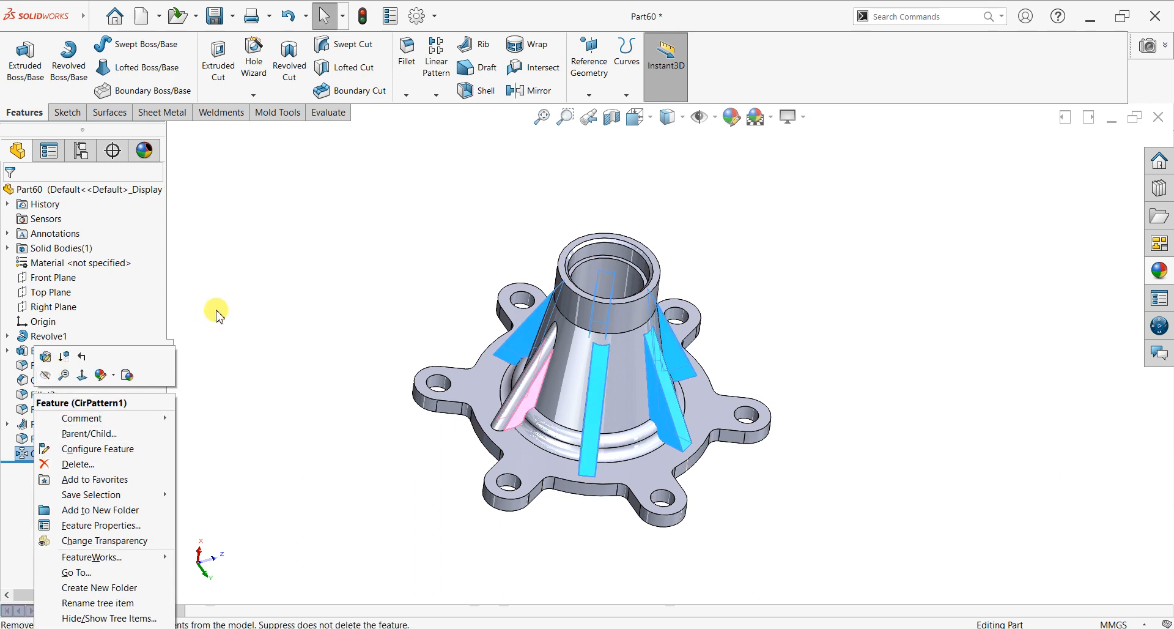
left_click(44, 357)
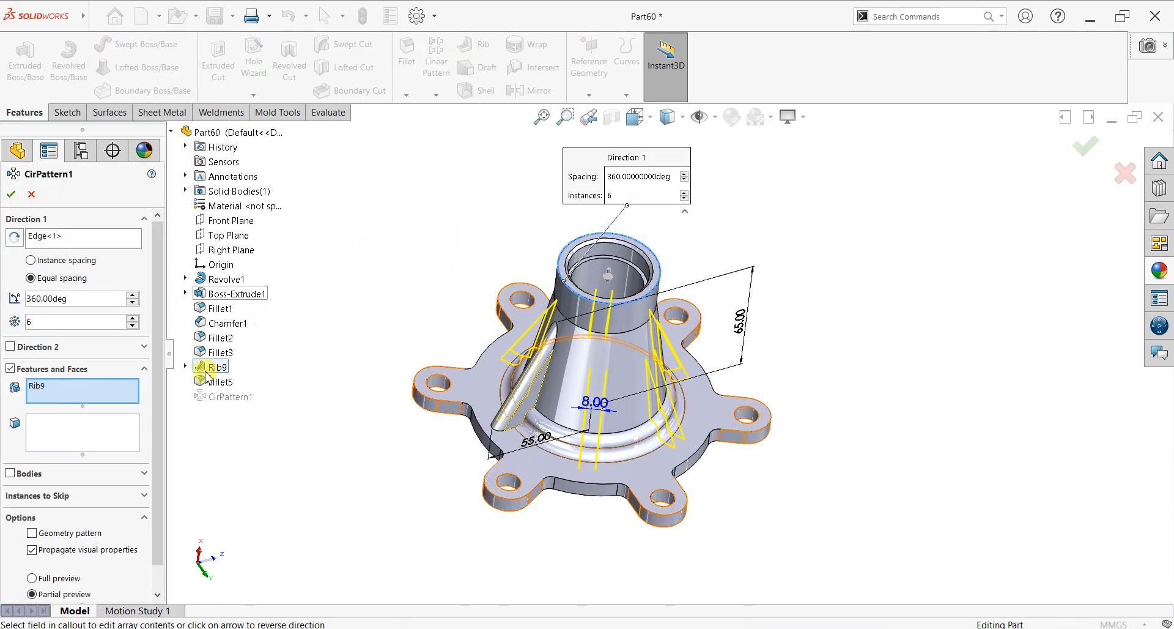
left_click(211, 381)
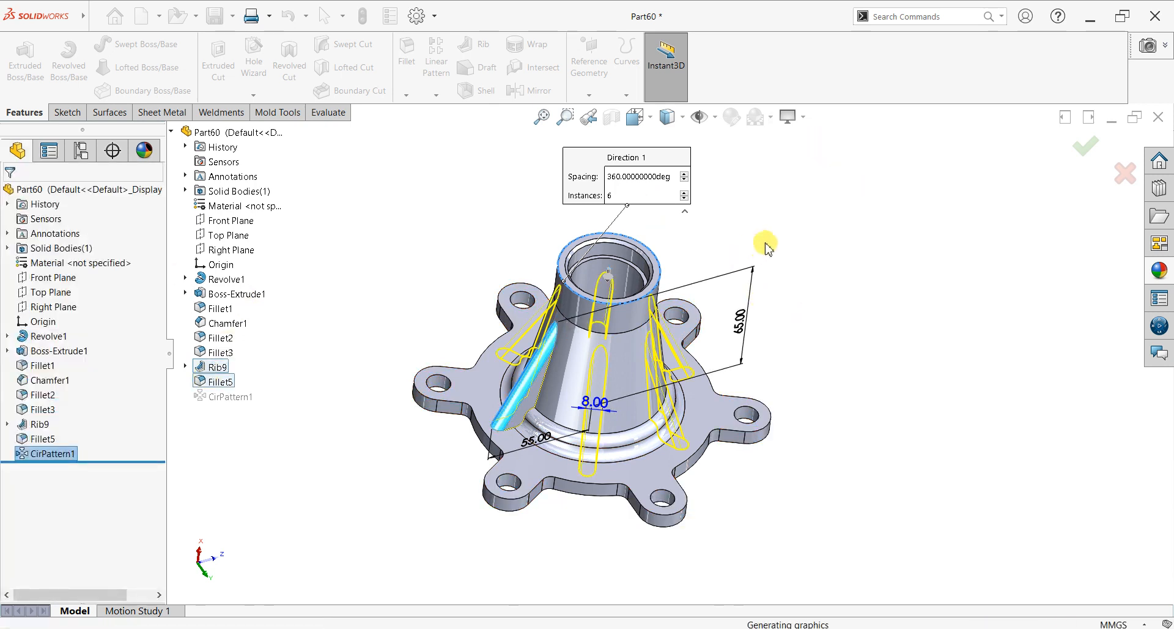
Assign Plain Carbon Steel from the SOLIDWORKS steel materials to the ribbed hub part
middle_click_drag(823, 436, 789, 454)
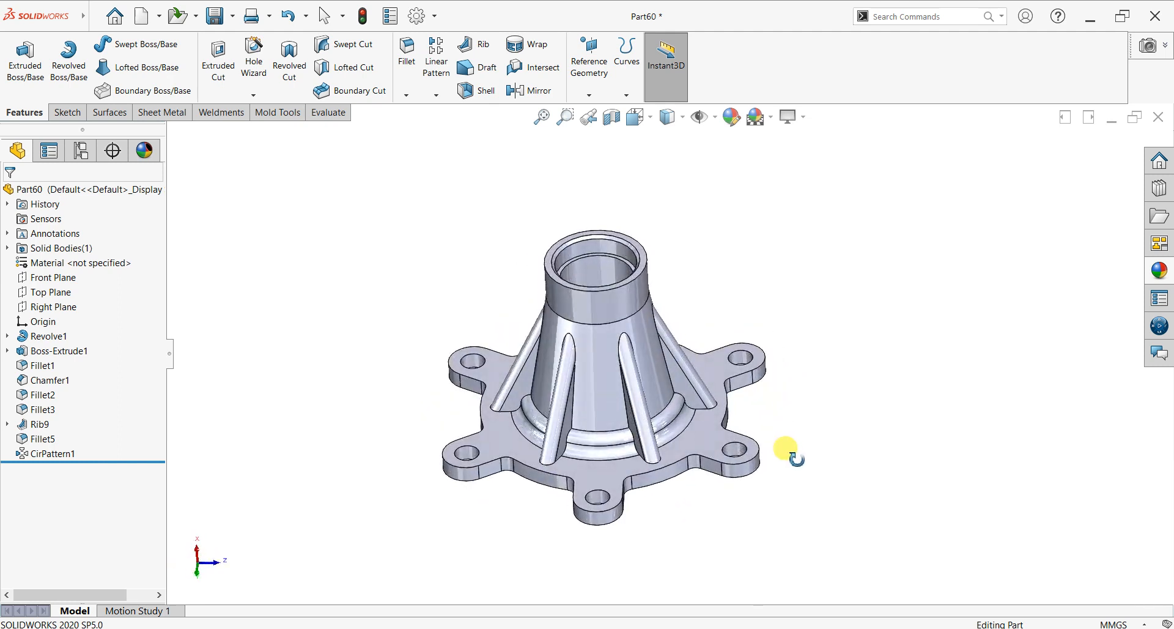
key("space")
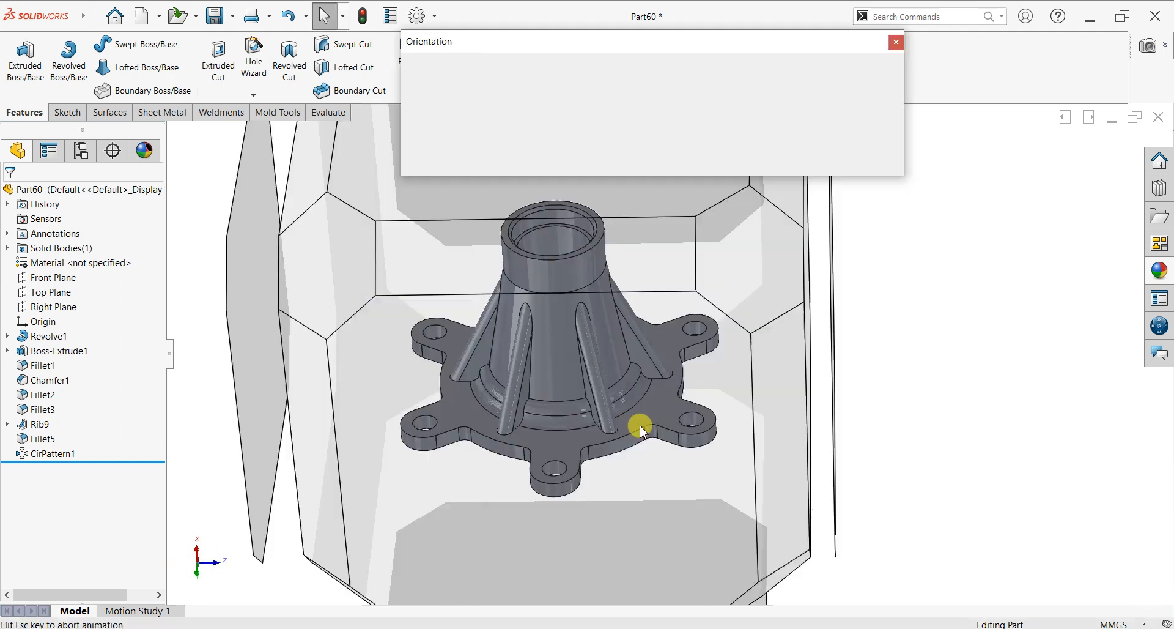
left_click(597, 394)
middle_click_drag(597, 394, 648, 296)
scroll(907, 372, "down", 3)
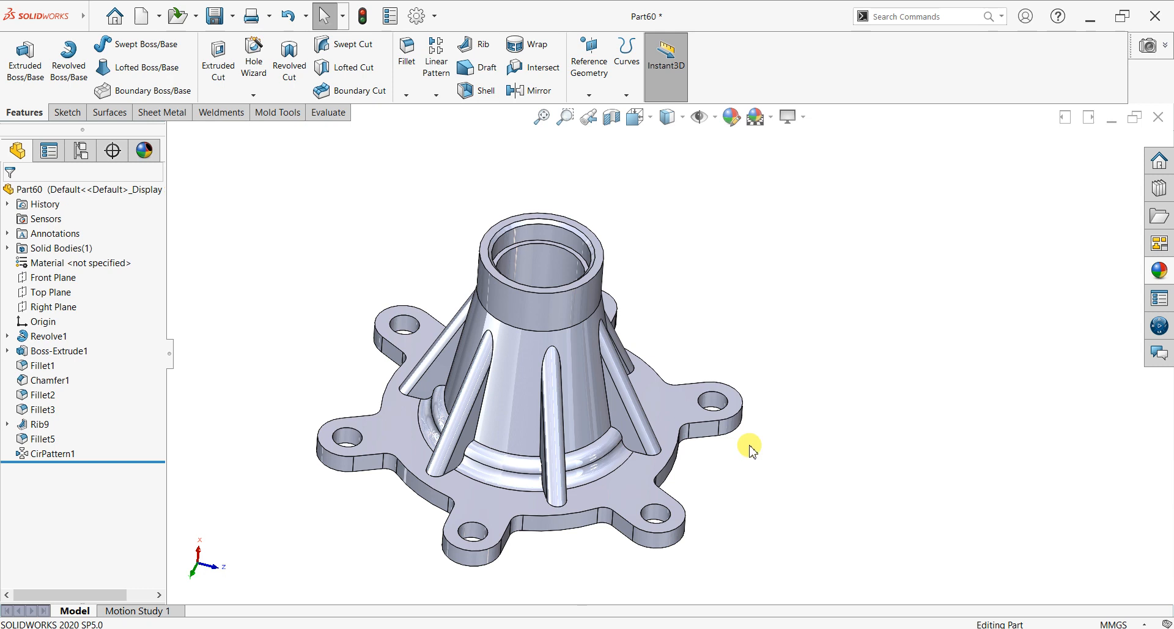
middle_click_drag(752, 450, 794, 290)
right_click(66, 269)
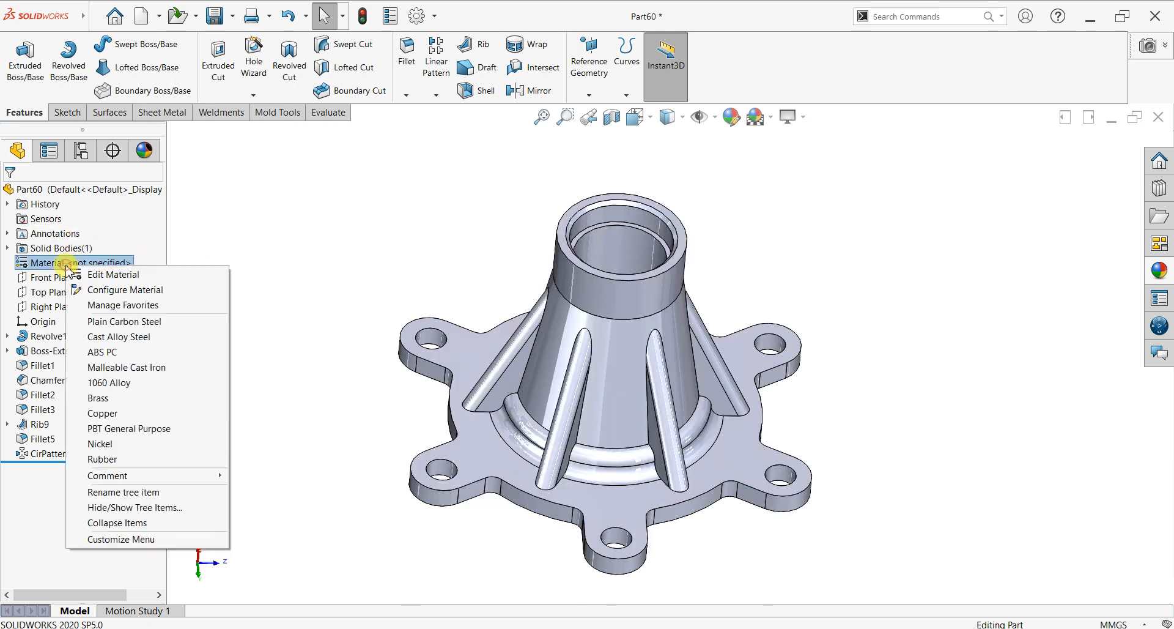
left_click(98, 273)
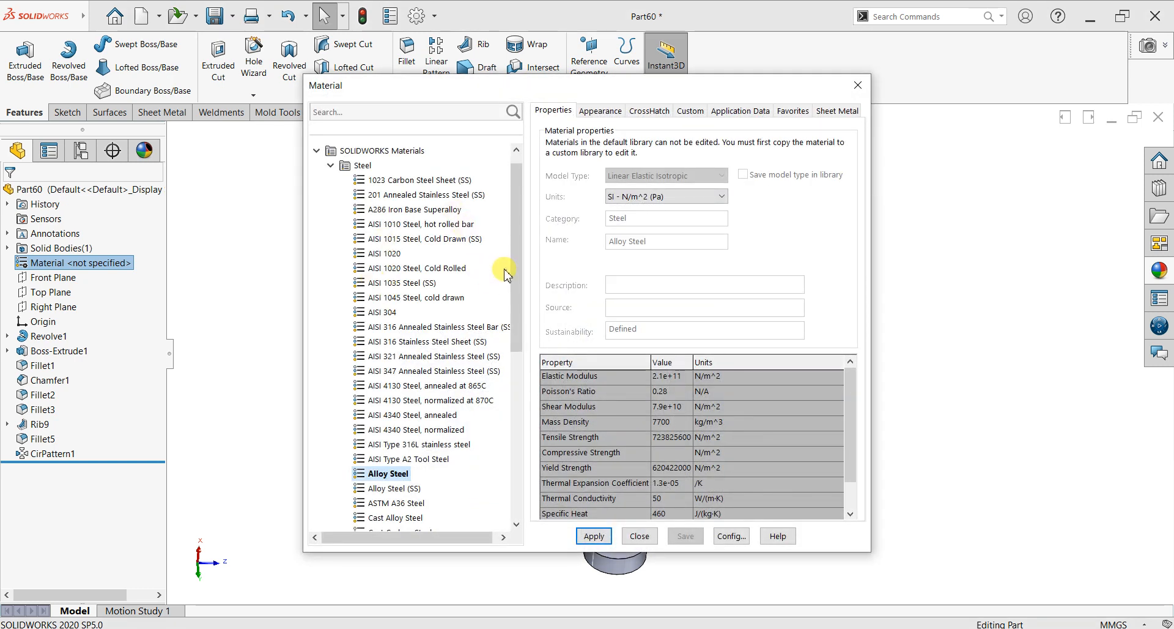
left_click_drag(515, 276, 515, 341)
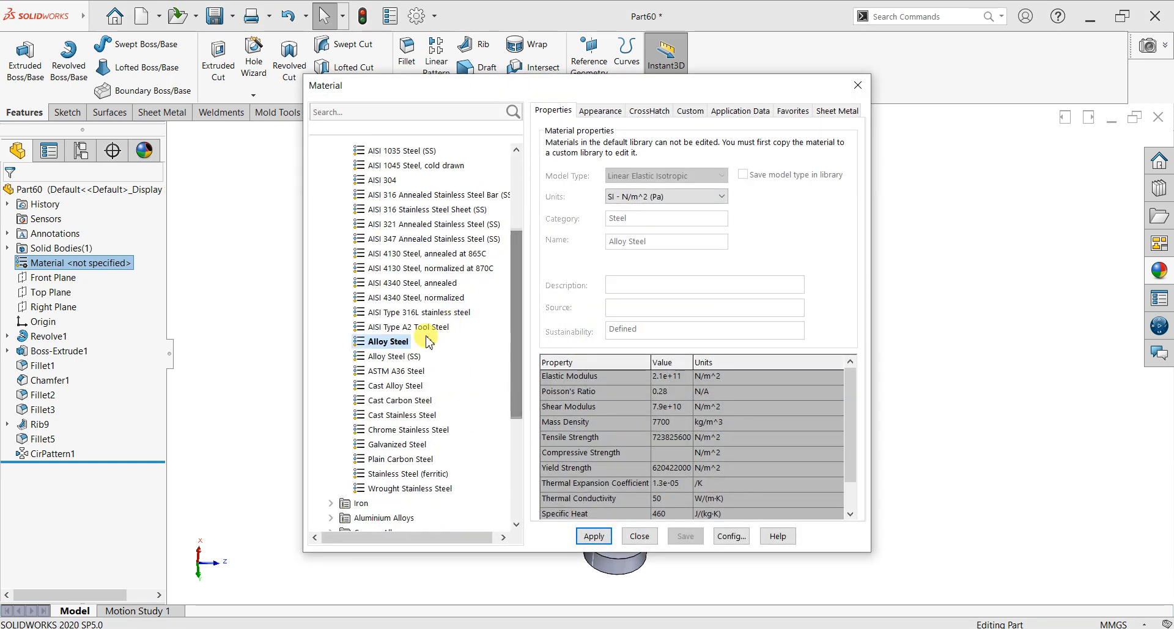
left_click(392, 459)
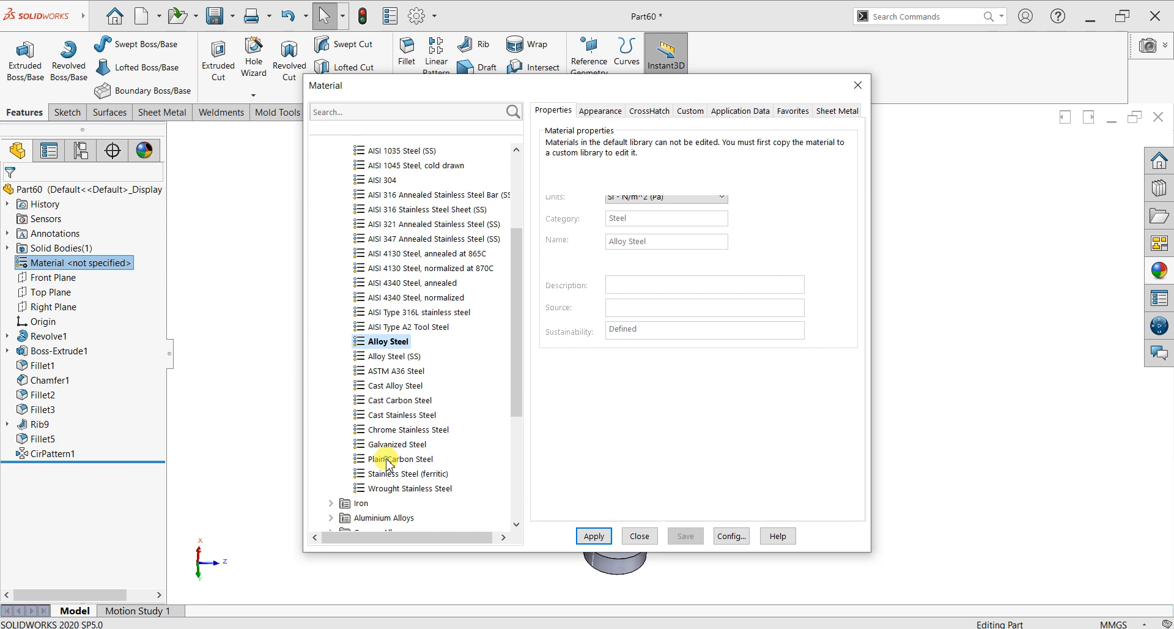
left_click(611, 539)
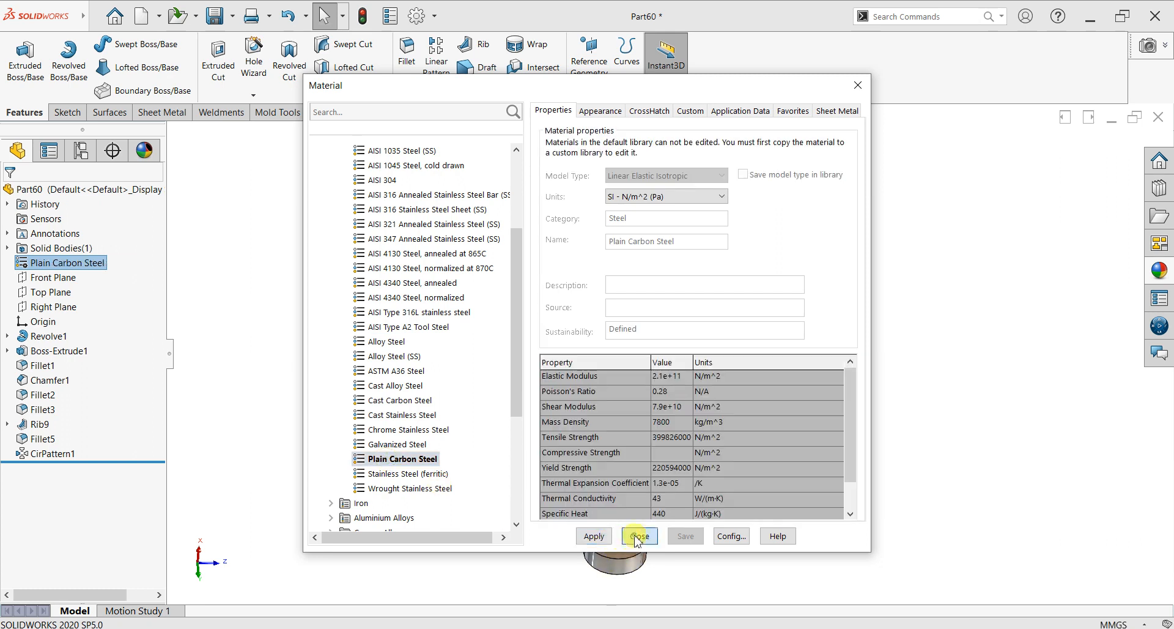
left_click(638, 537)
Inspect the hub's bore and wall profile in a section view through the Front Plane with 0 mm offset, and turn the section off
middle_click_drag(873, 427, 823, 306)
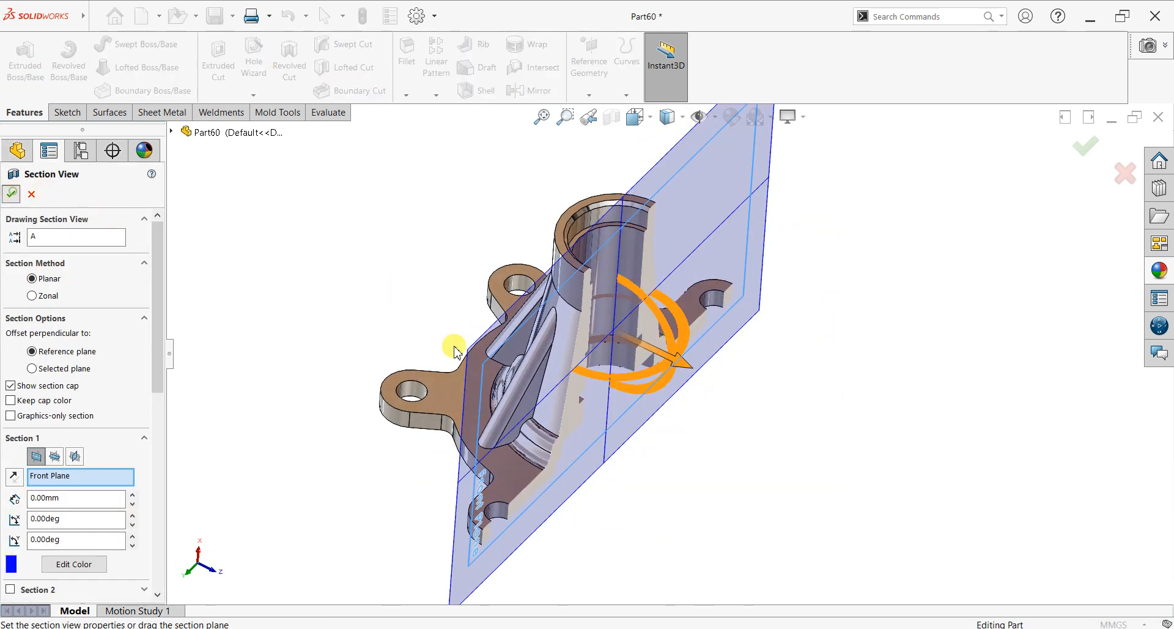
key("Return")
middle_click_drag(820, 466, 760, 438)
scroll(614, 362, "down", 2)
mouse_move(833, 330)
middle_mouse_down()
mouse_move(809, 238)
mouse_move(825, 340)
middle_mouse_up()
scroll(786, 275, "up", 3)
left_click(614, 119)
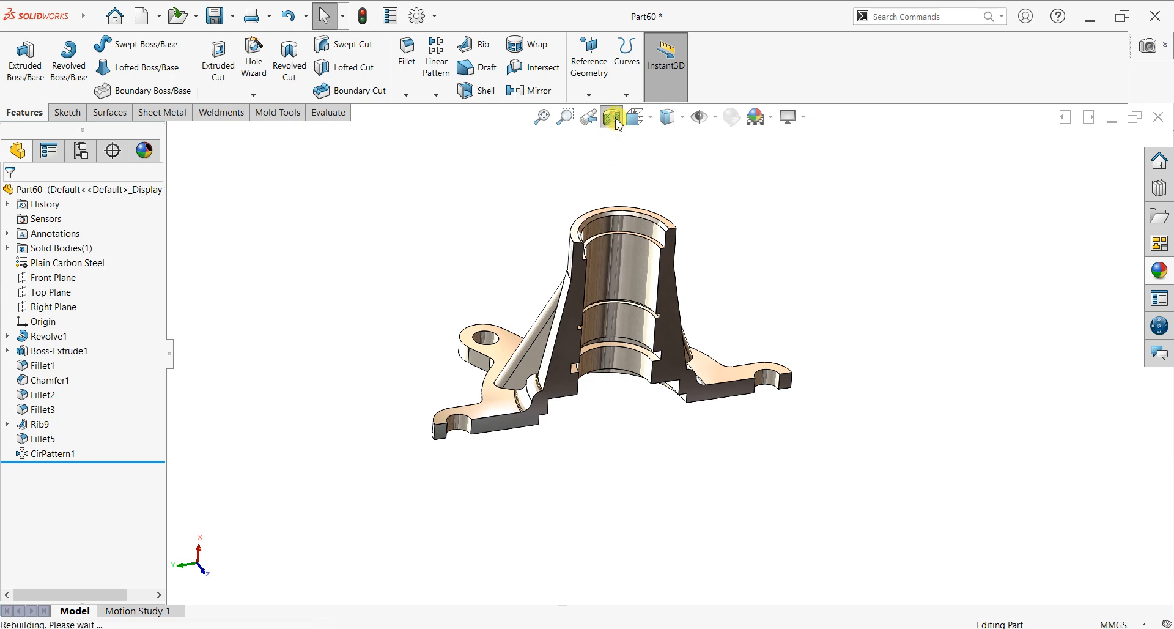